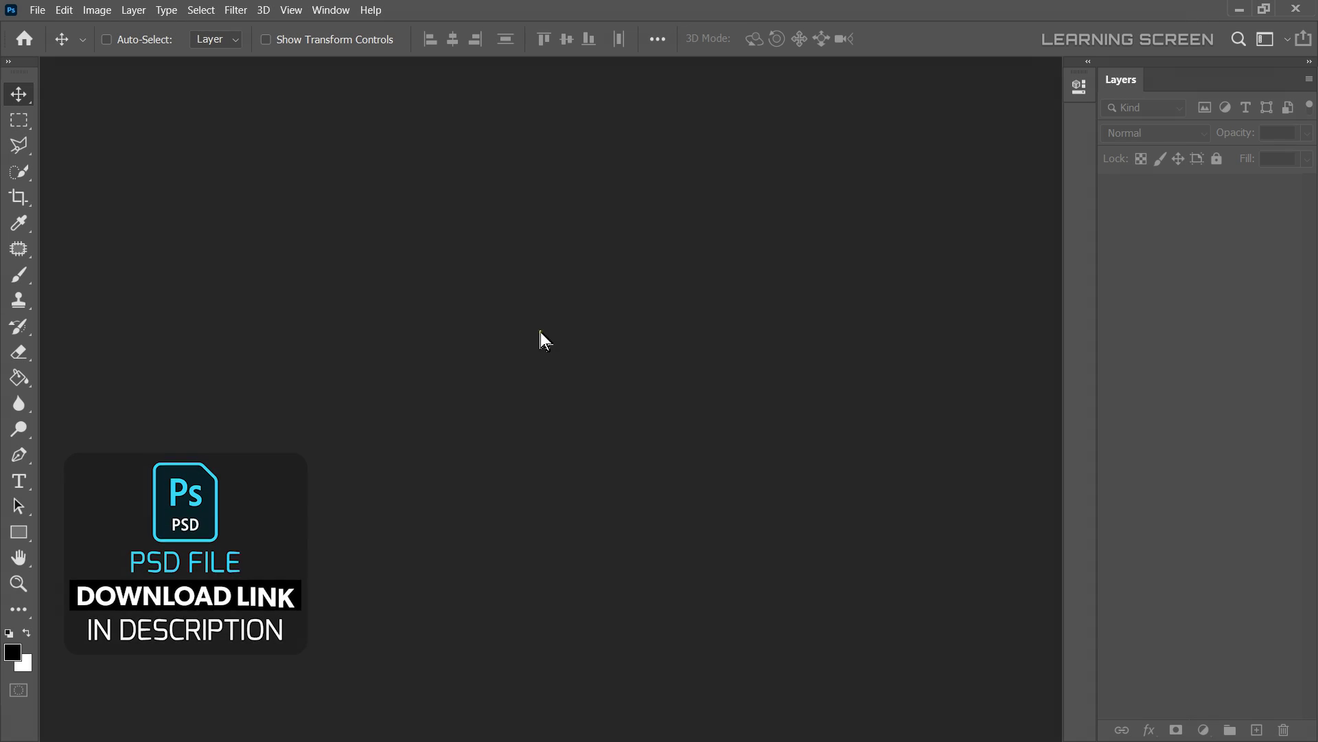
Step: Set up a new transparent-background document at 3000 × 1700 px and 100 ppi
click(37, 10)
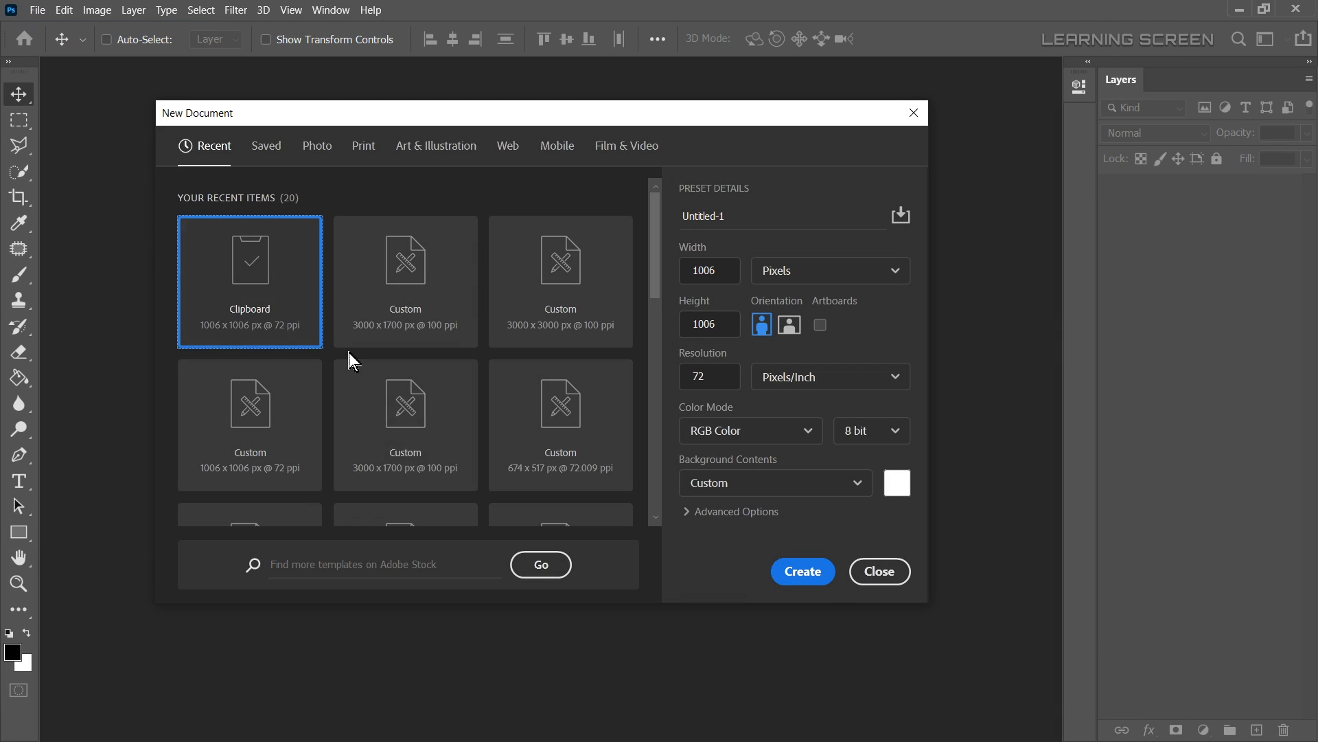
double_click(727, 270)
text(3000)
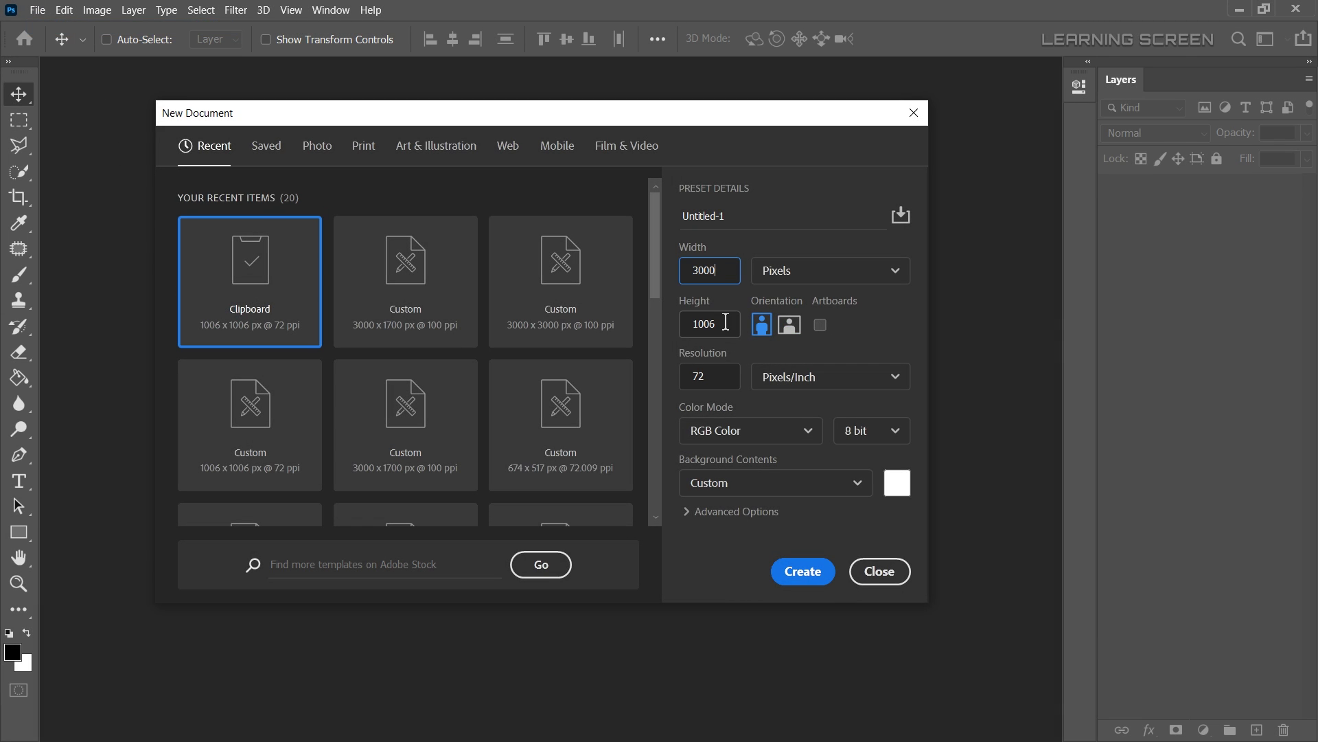
double_click(725, 322)
text(1)
double_click(680, 376)
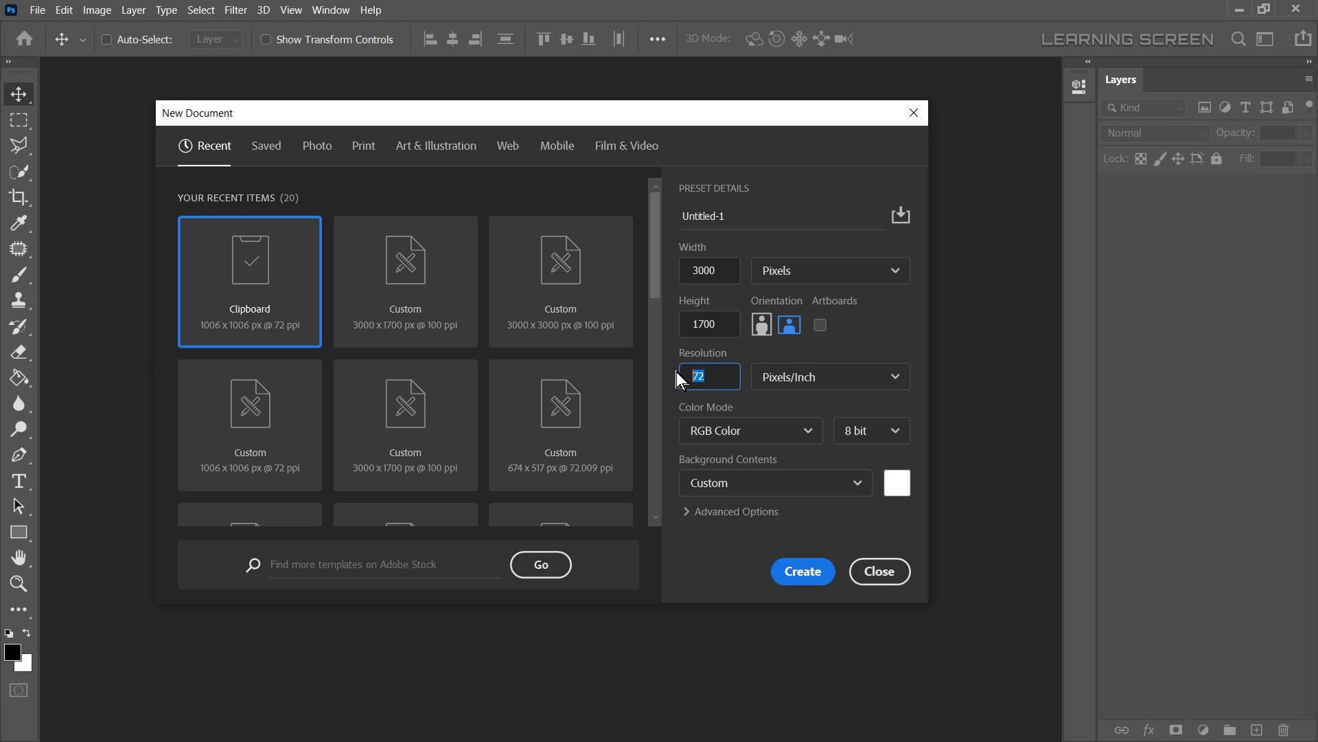
text(100)
click(776, 483)
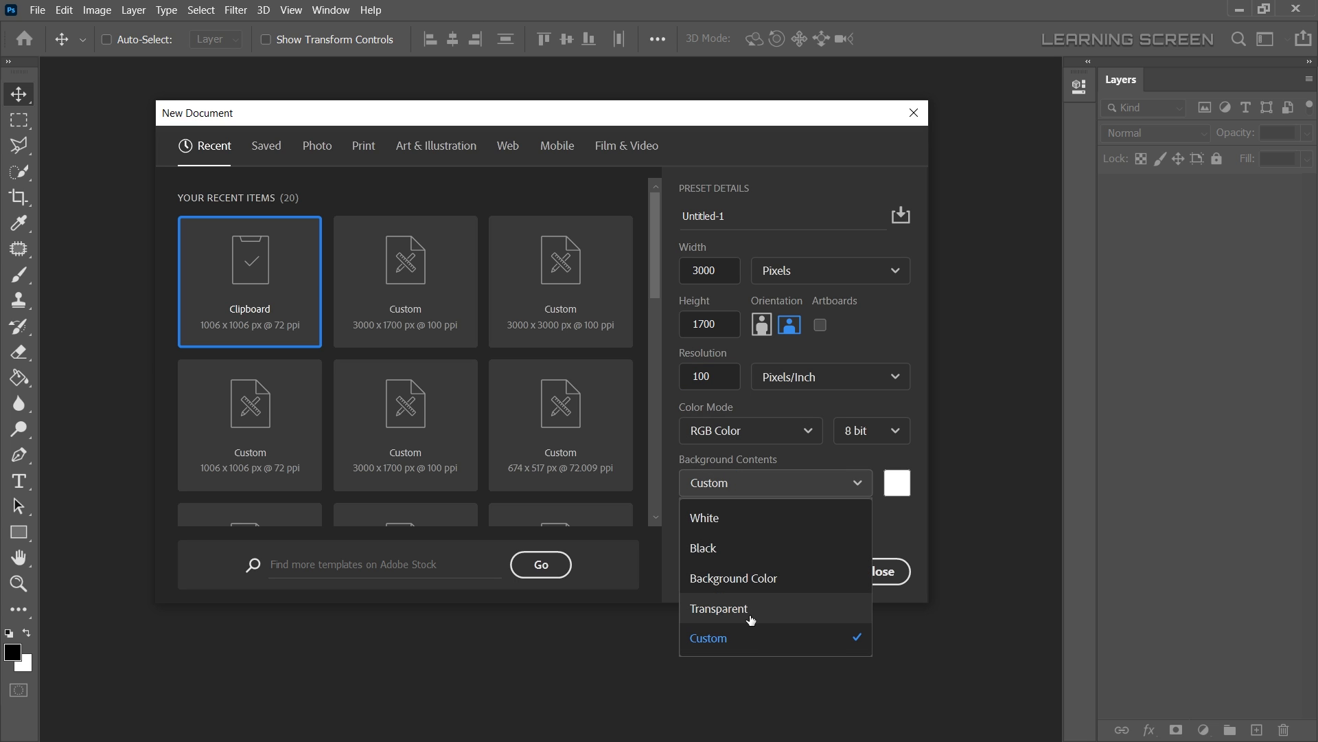
click(707, 606)
click(803, 570)
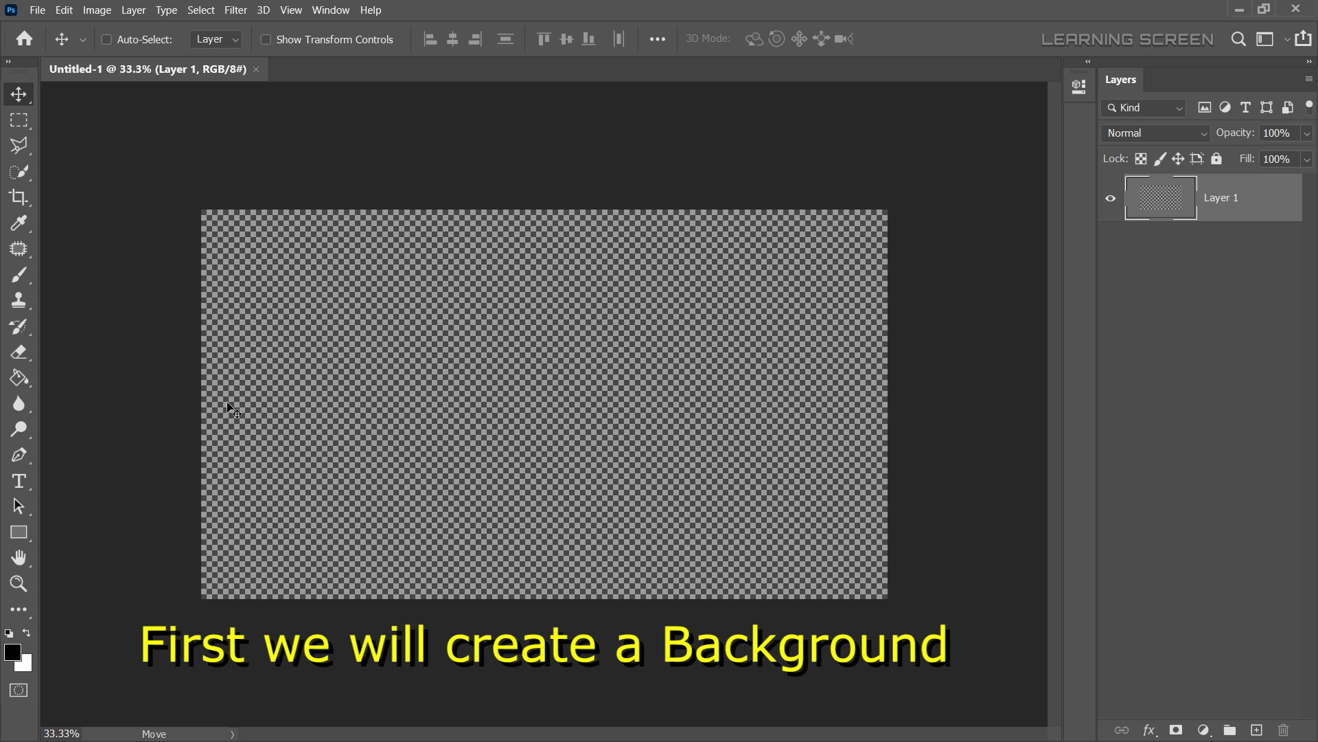
Step: Switch to the Gradient Tool and make dark navy #1a2458 the background colour
click(19, 377)
click(87, 377)
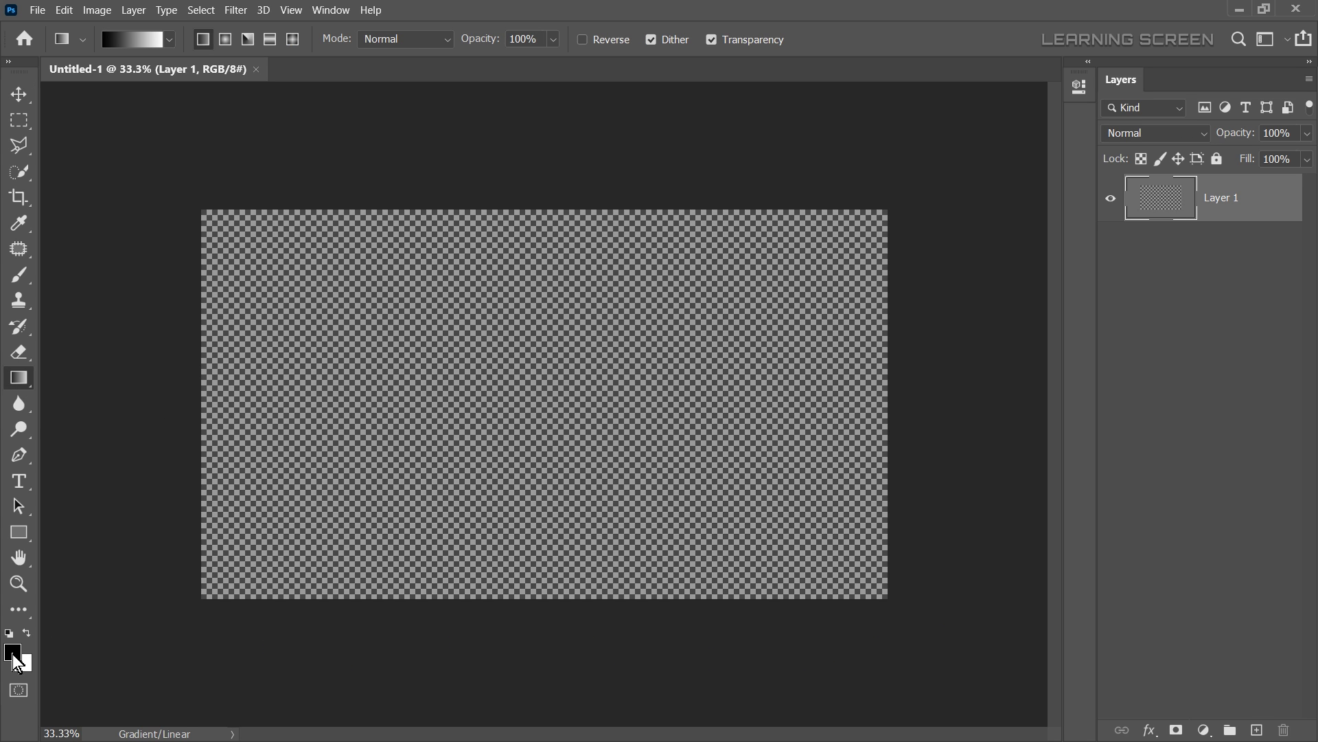
click(12, 652)
drag(281, 525, 299, 502)
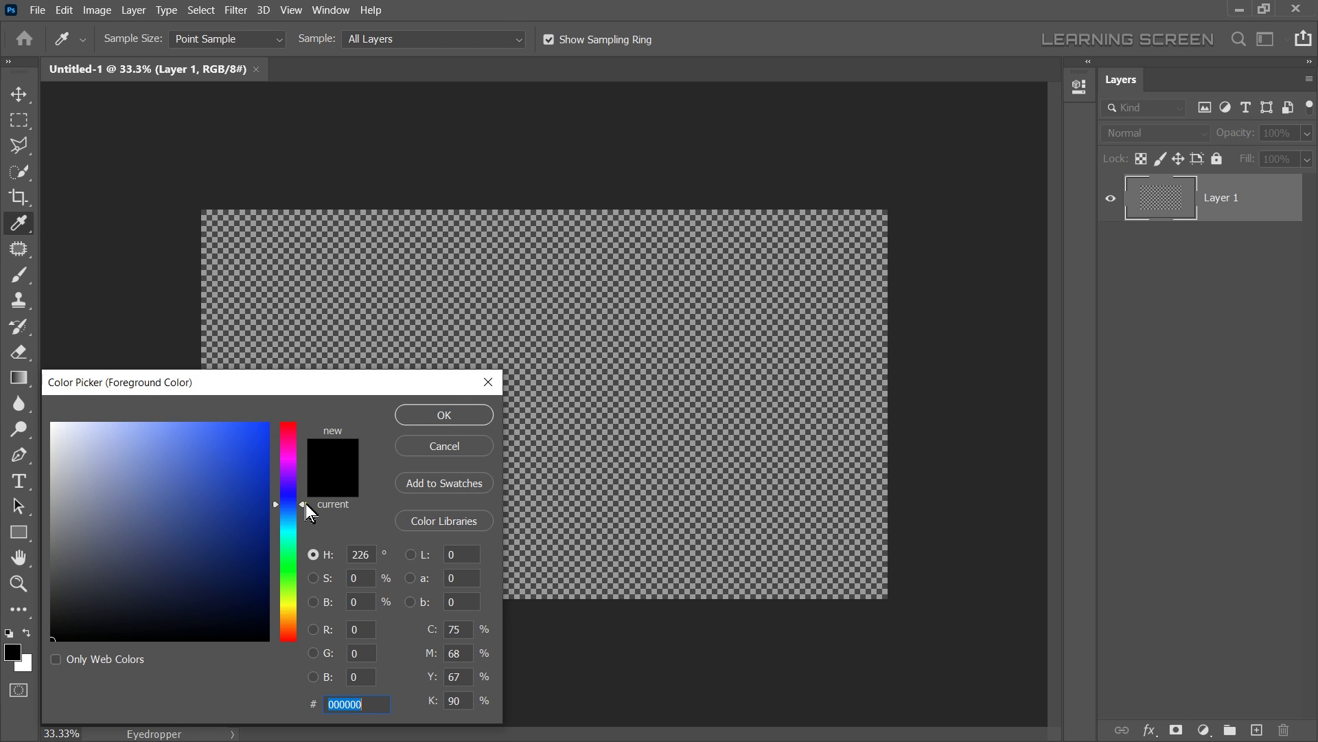
click(206, 565)
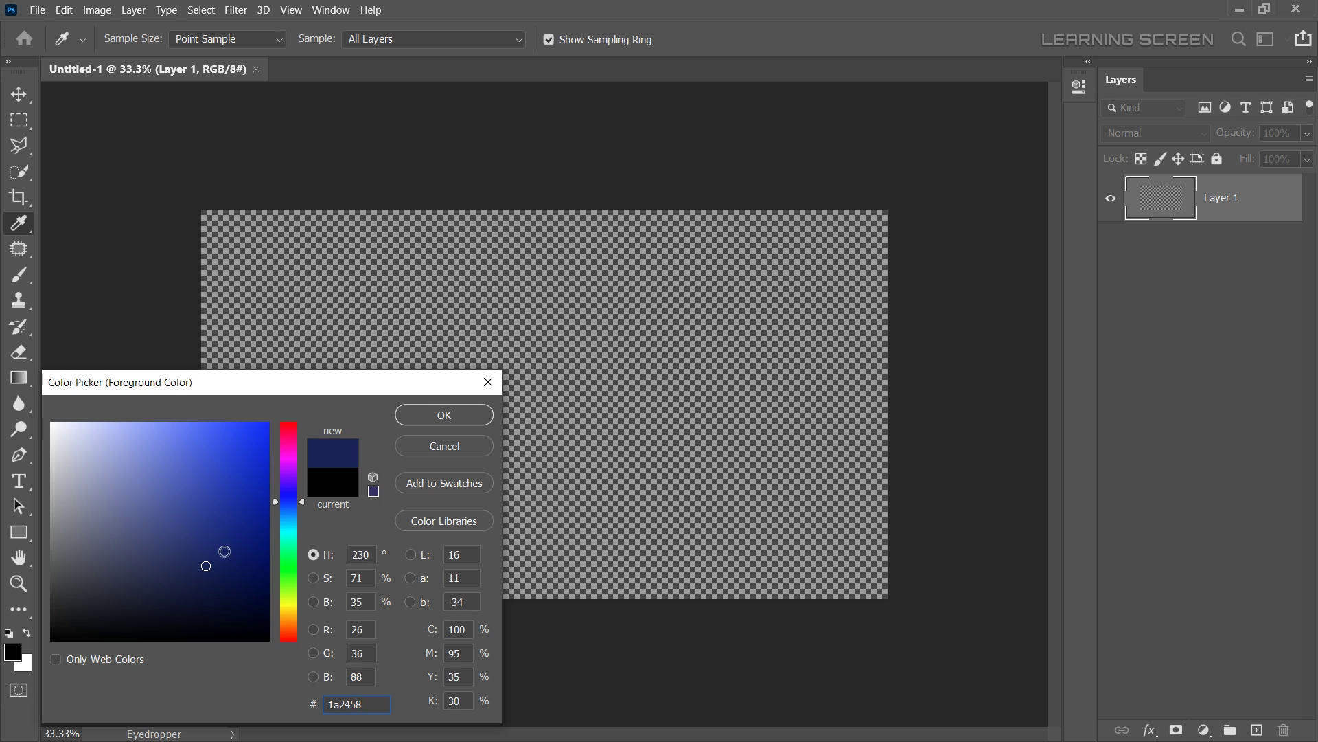
click(444, 415)
click(29, 632)
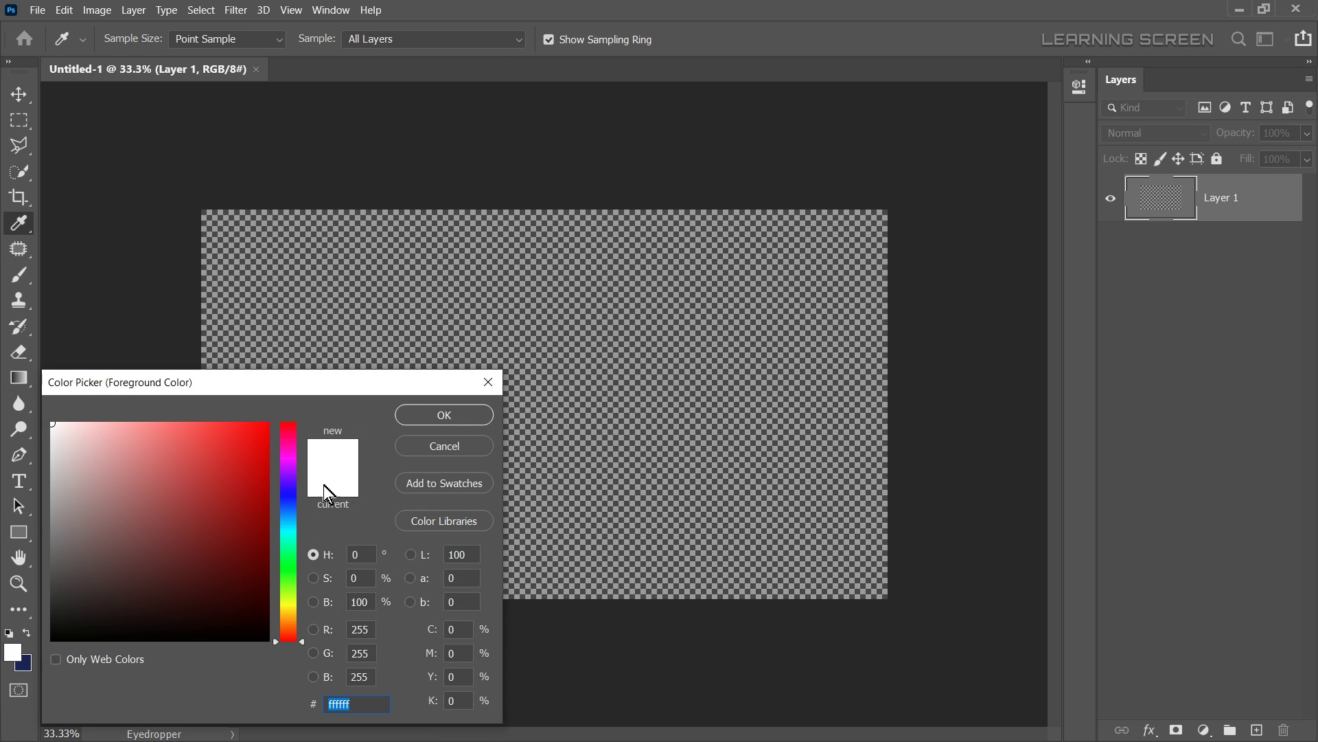
Step: Set foreground to #233d60, fill a top-to-bottom gradient, and add a new layer
click(303, 511)
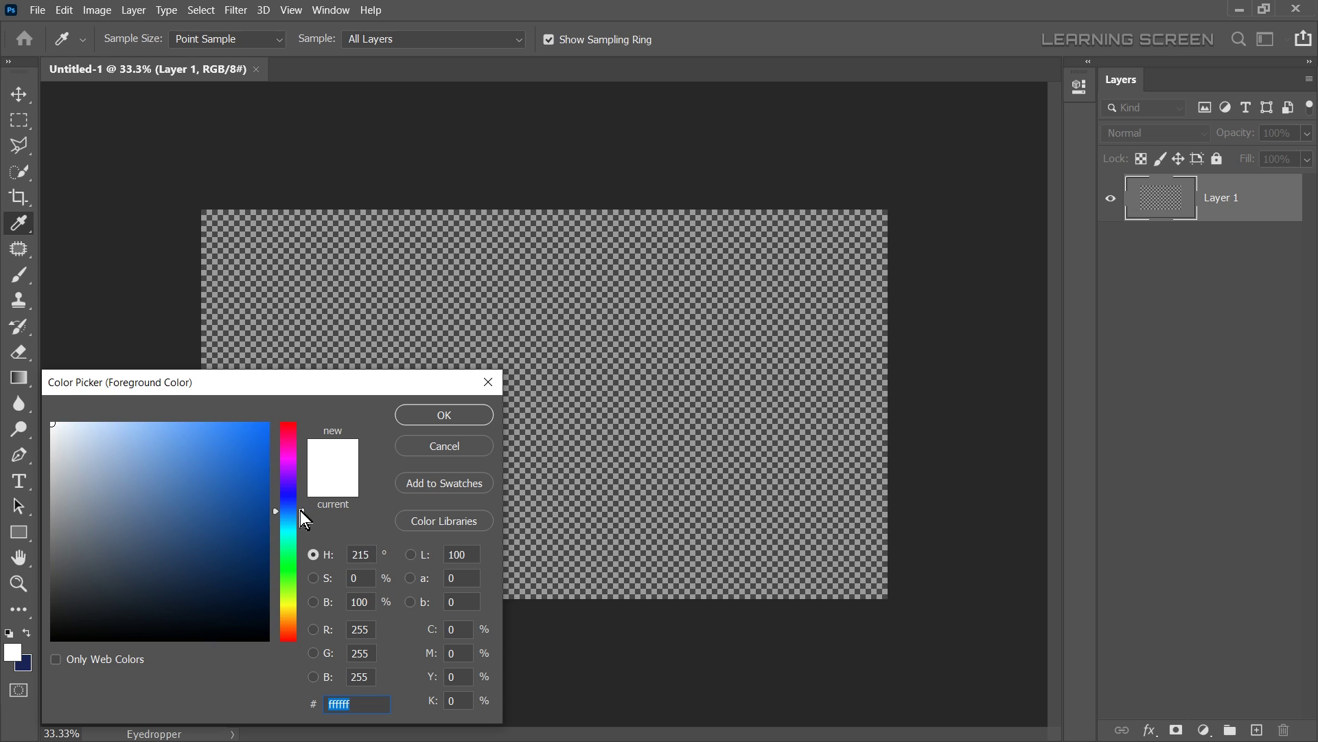
click(190, 558)
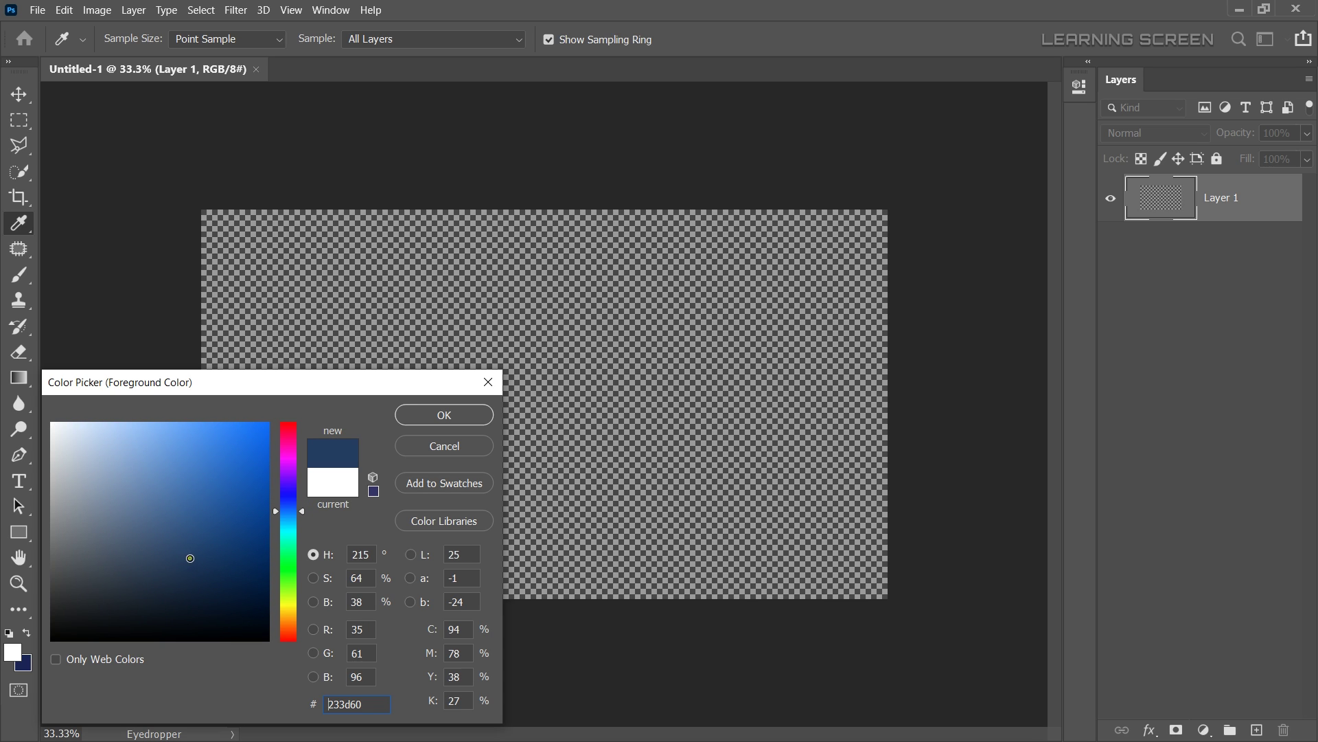
click(420, 416)
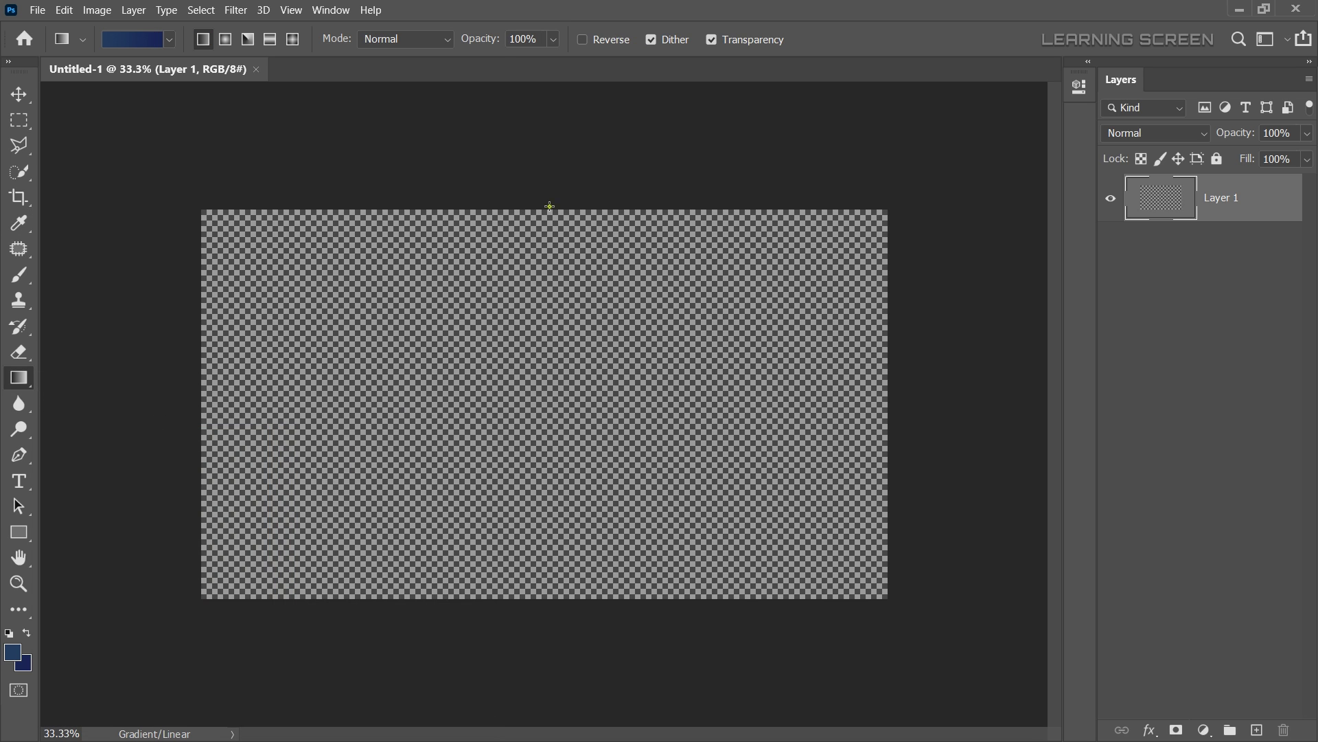
drag(549, 206, 550, 605)
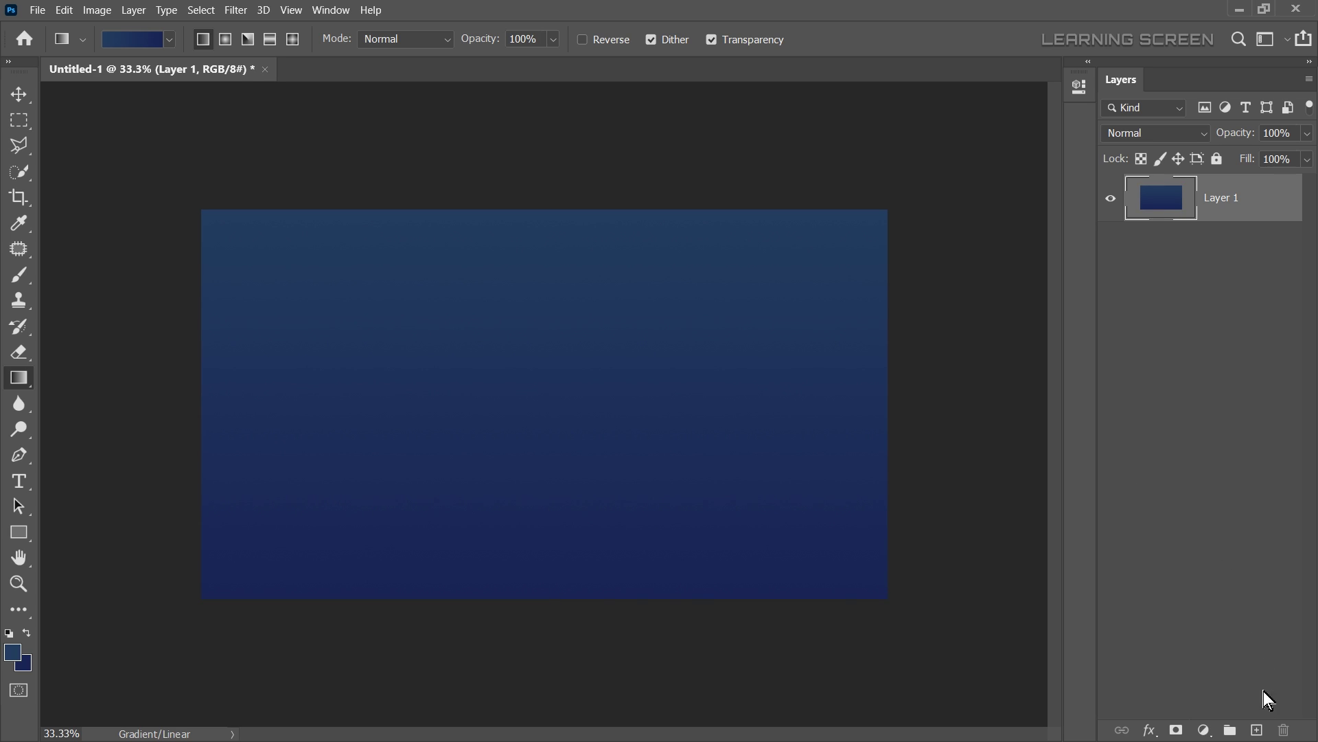
click(1257, 730)
Step: Paint a soft white glow with a 940 px, 0% hardness brush
click(20, 275)
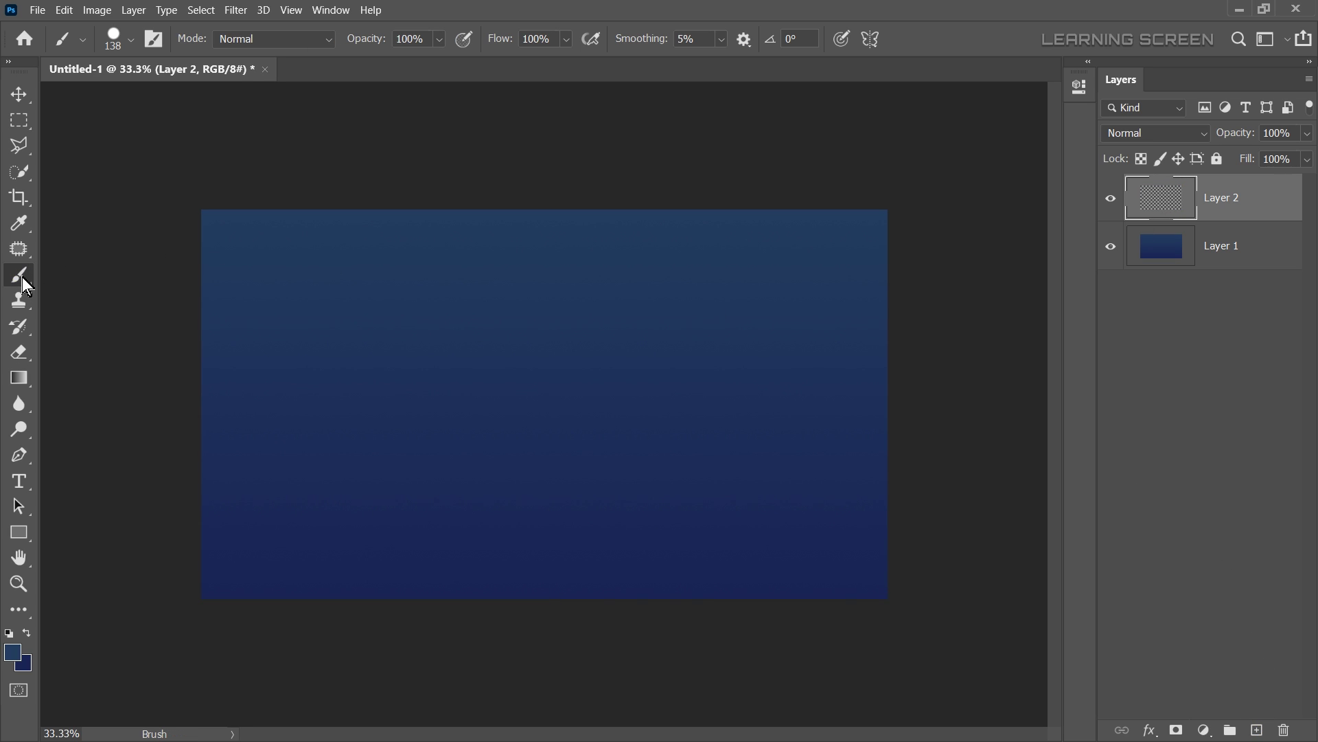
click(21, 657)
click(50, 421)
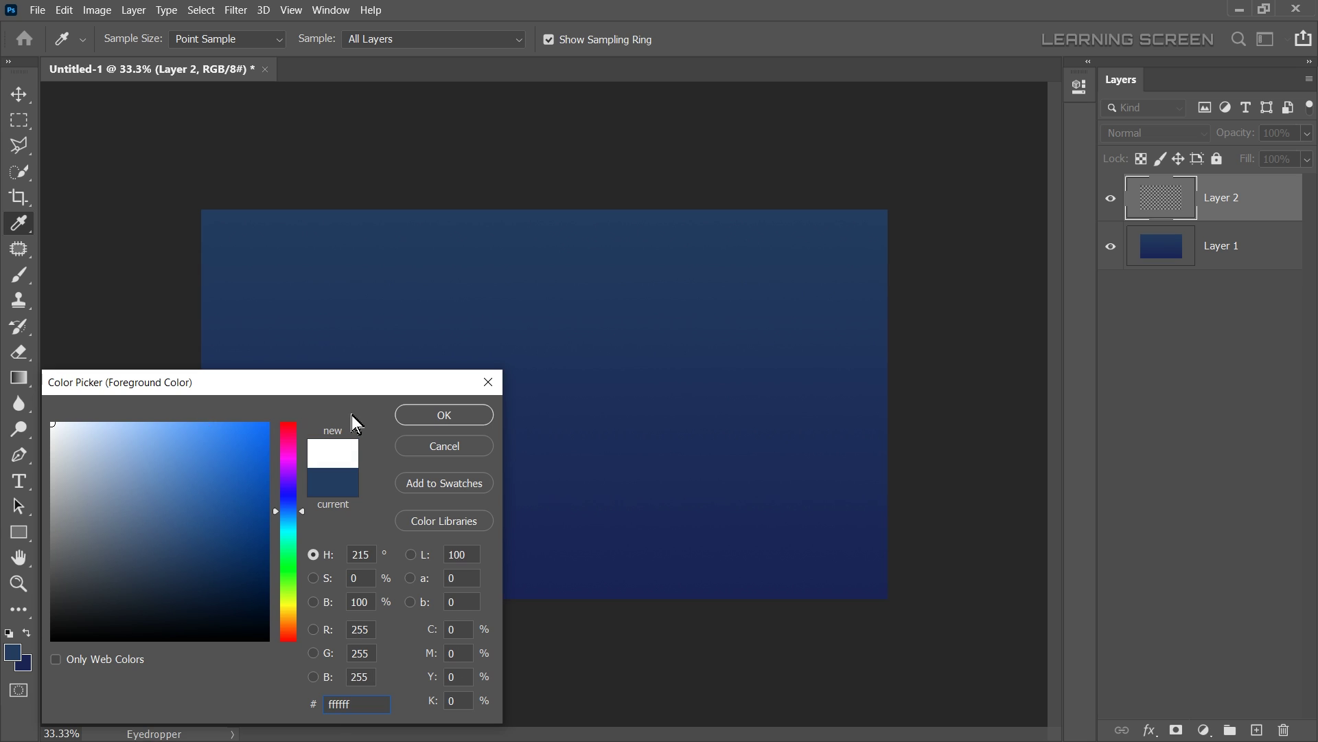
click(442, 412)
right_click(464, 323)
drag(587, 378, 508, 405)
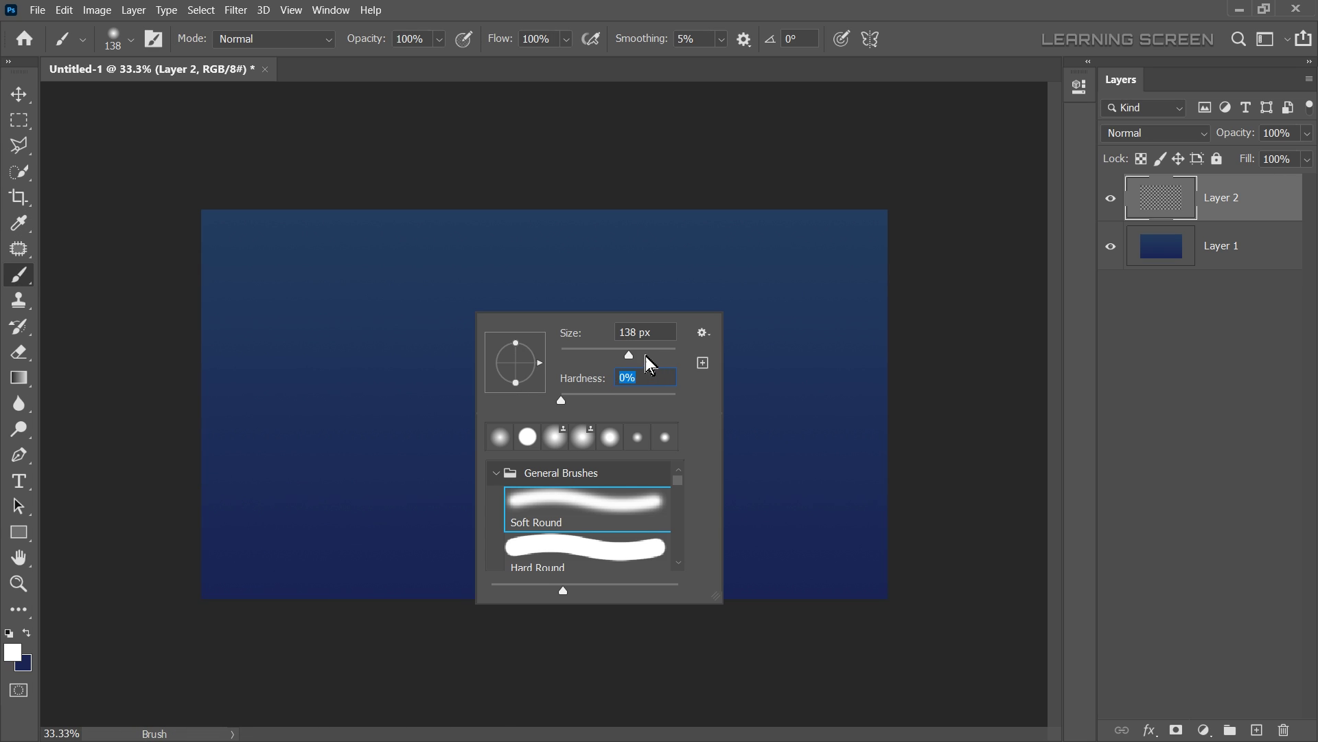
drag(650, 359, 665, 355)
click(567, 40)
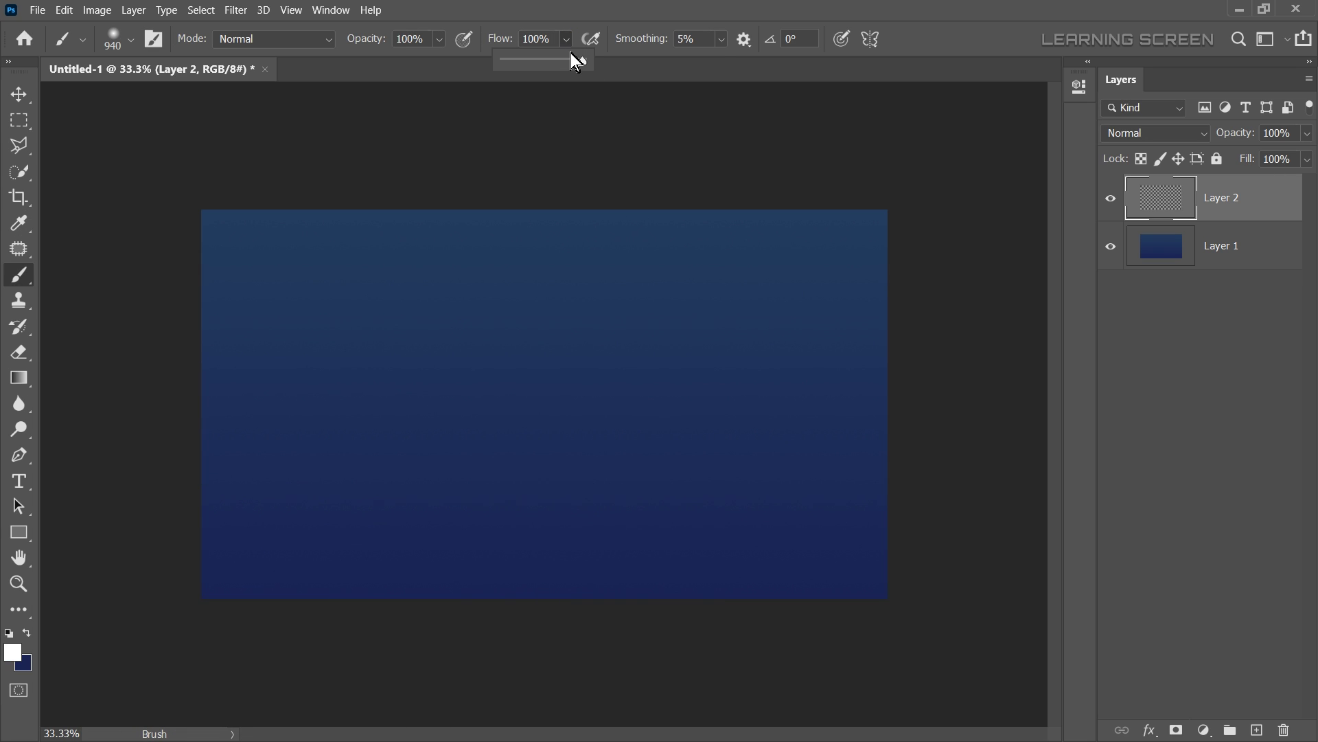
click(538, 408)
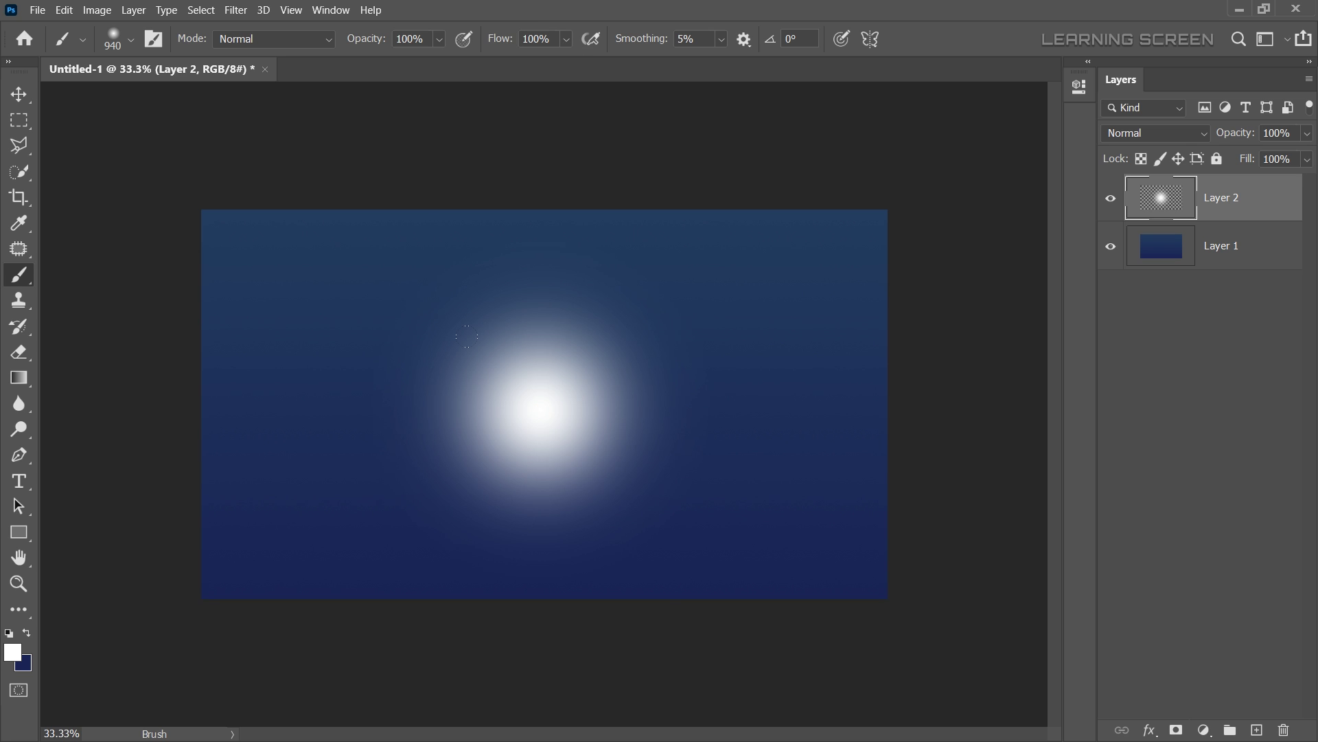
Step: Free Transform the glow to about 300% and move it to the top-left
scroll(538, 408, down, 2)
click(19, 94)
click(62, 13)
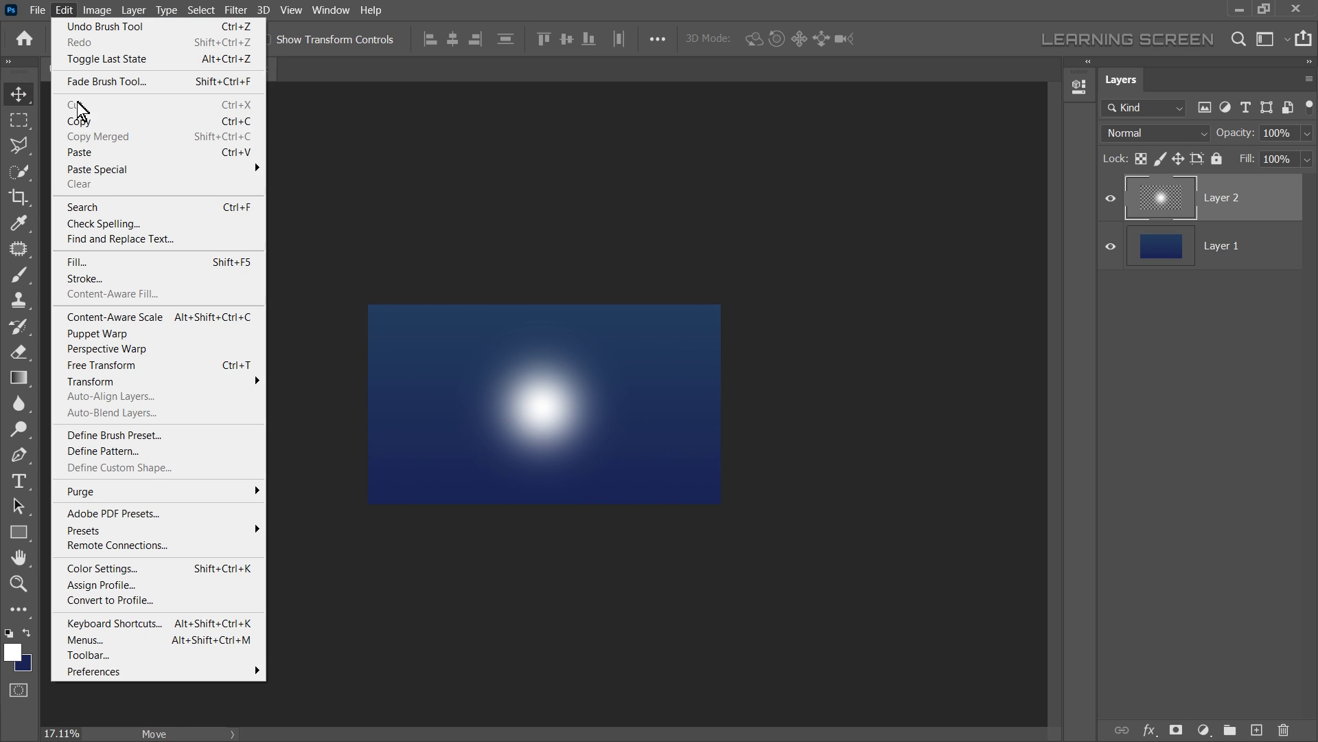
click(108, 366)
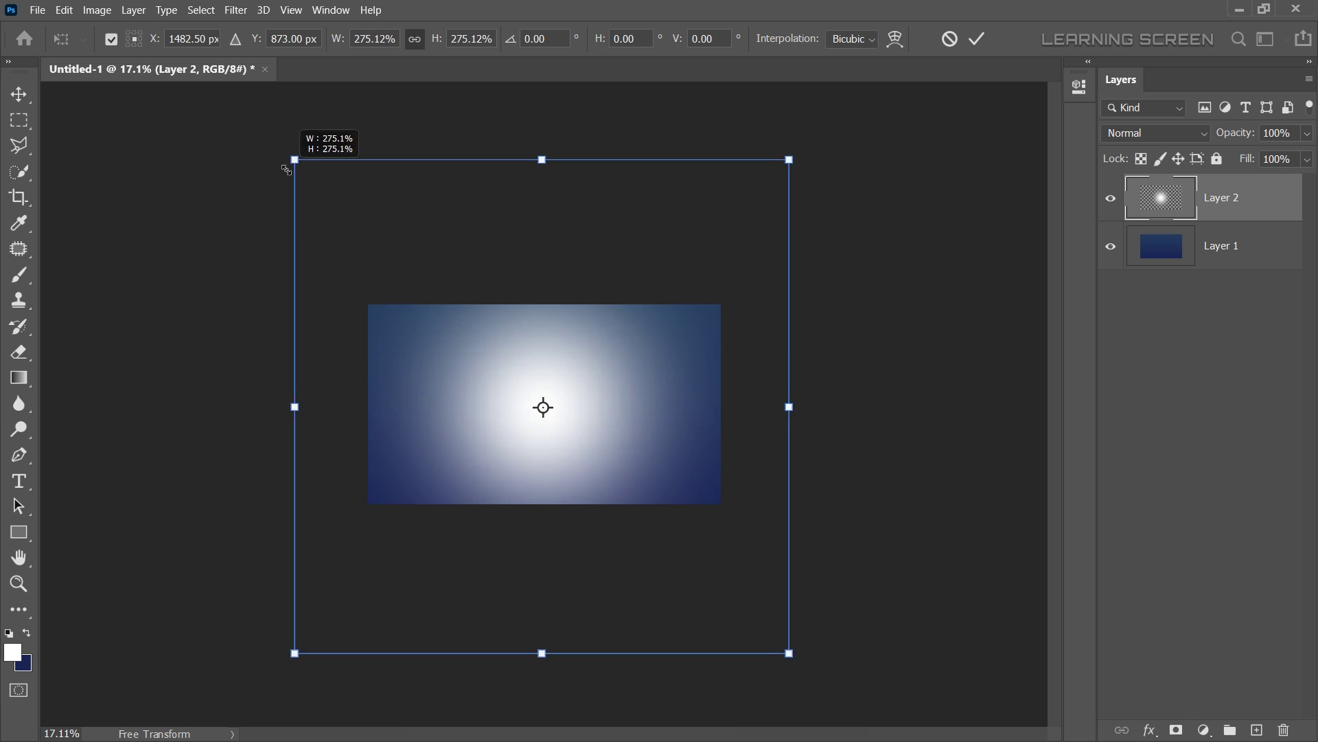
drag(452, 317, 267, 128)
drag(475, 409, 345, 277)
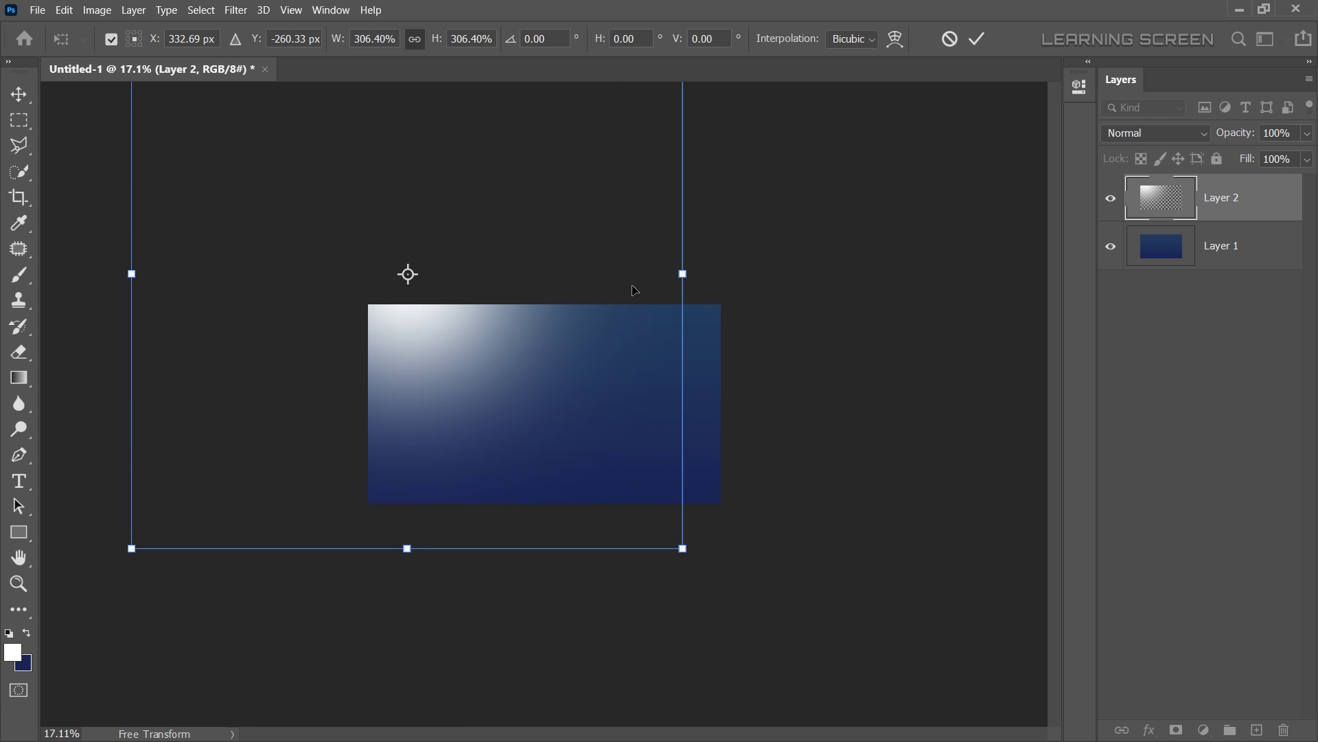
drag(688, 273, 702, 273)
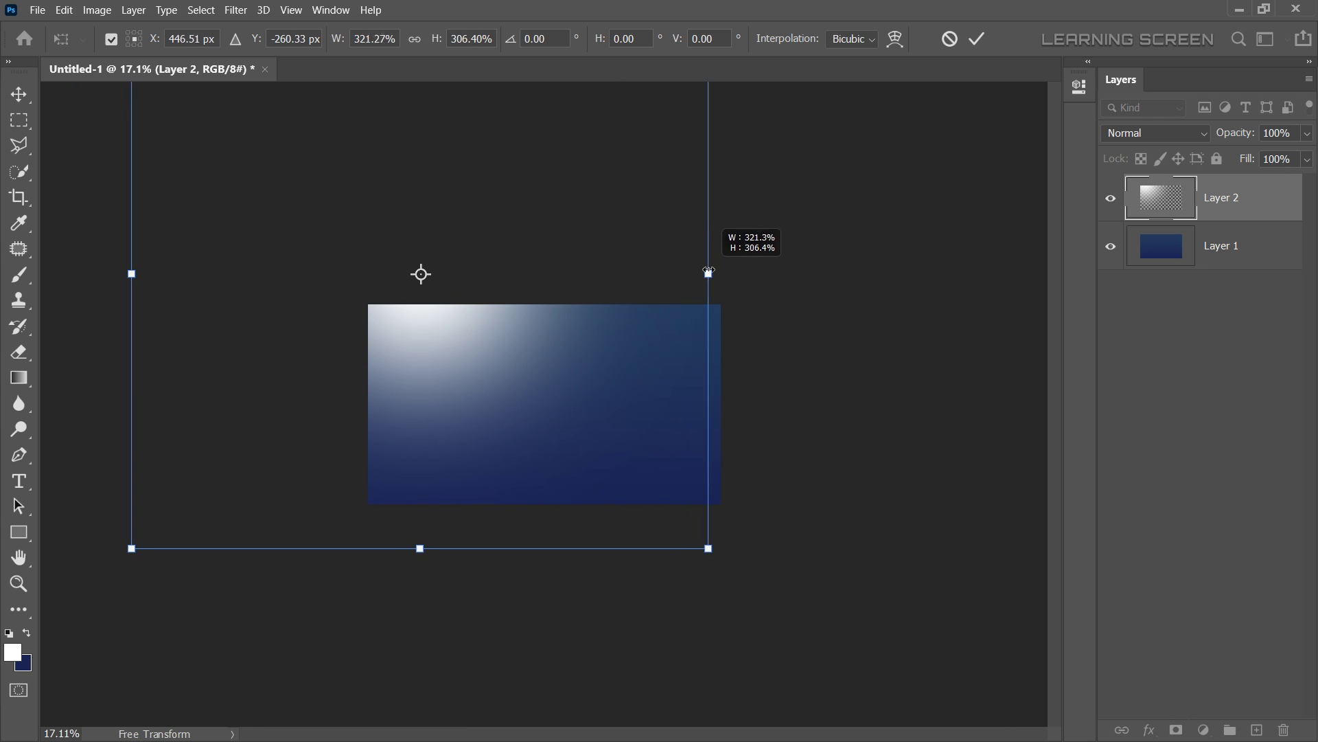
click(976, 39)
Step: Lower the glow layer to 55% opacity and add another empty layer
scroll(506, 447, up, 3)
scroll(508, 451, up, 2)
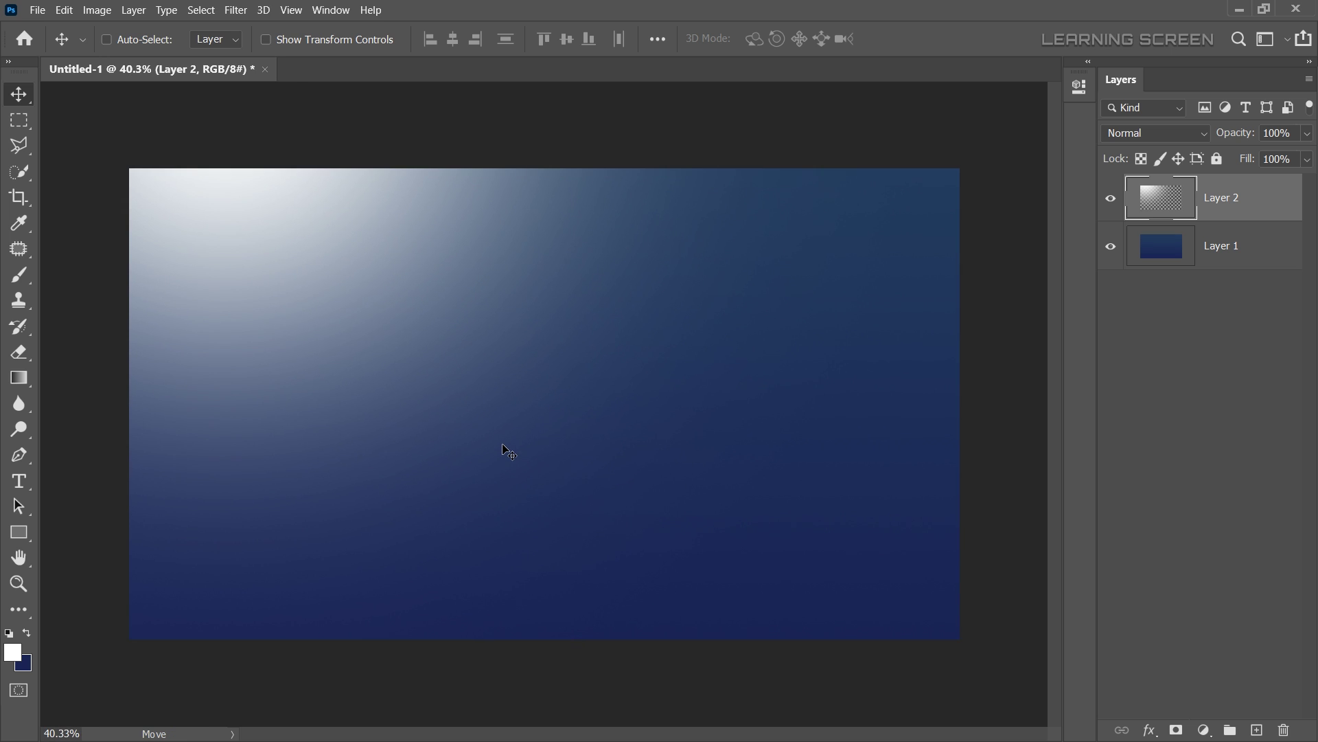
click(1305, 134)
drag(1263, 154, 1269, 154)
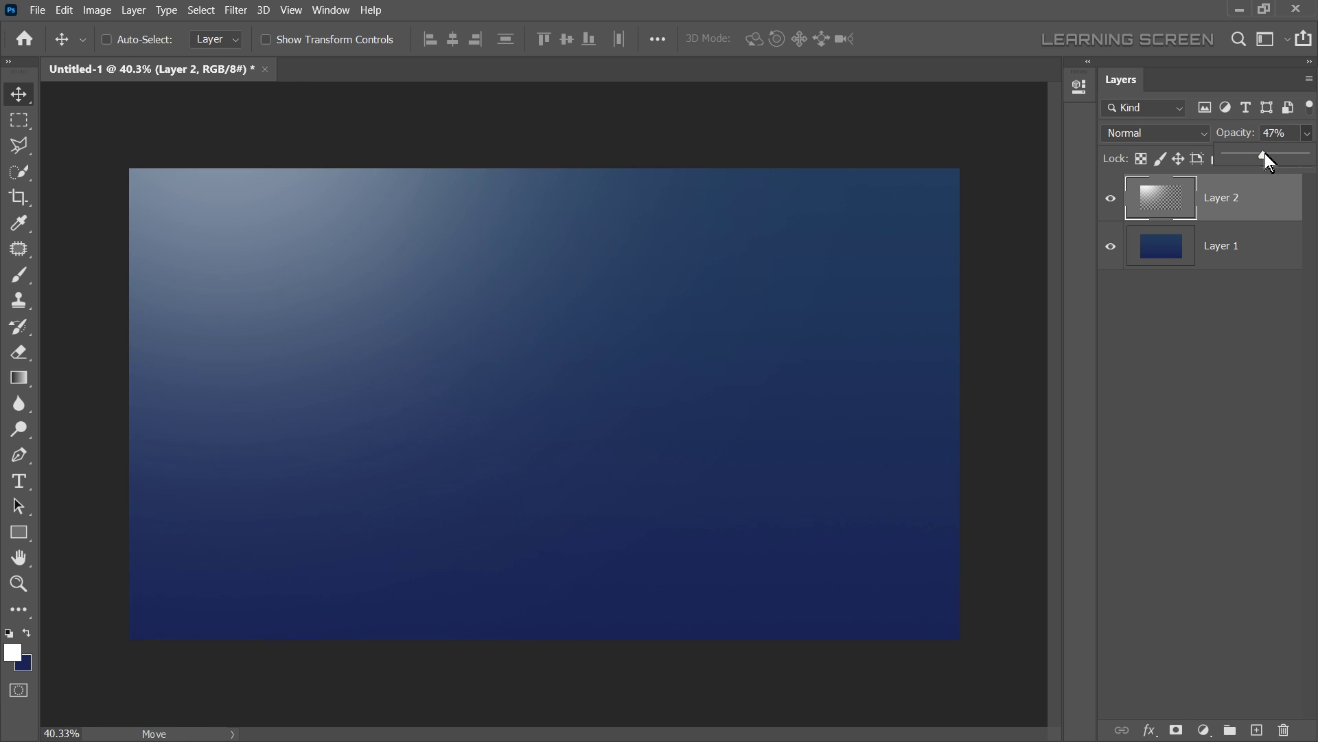
click(1257, 732)
Step: Paint the first white star dots with a 15 px brush
key(b)
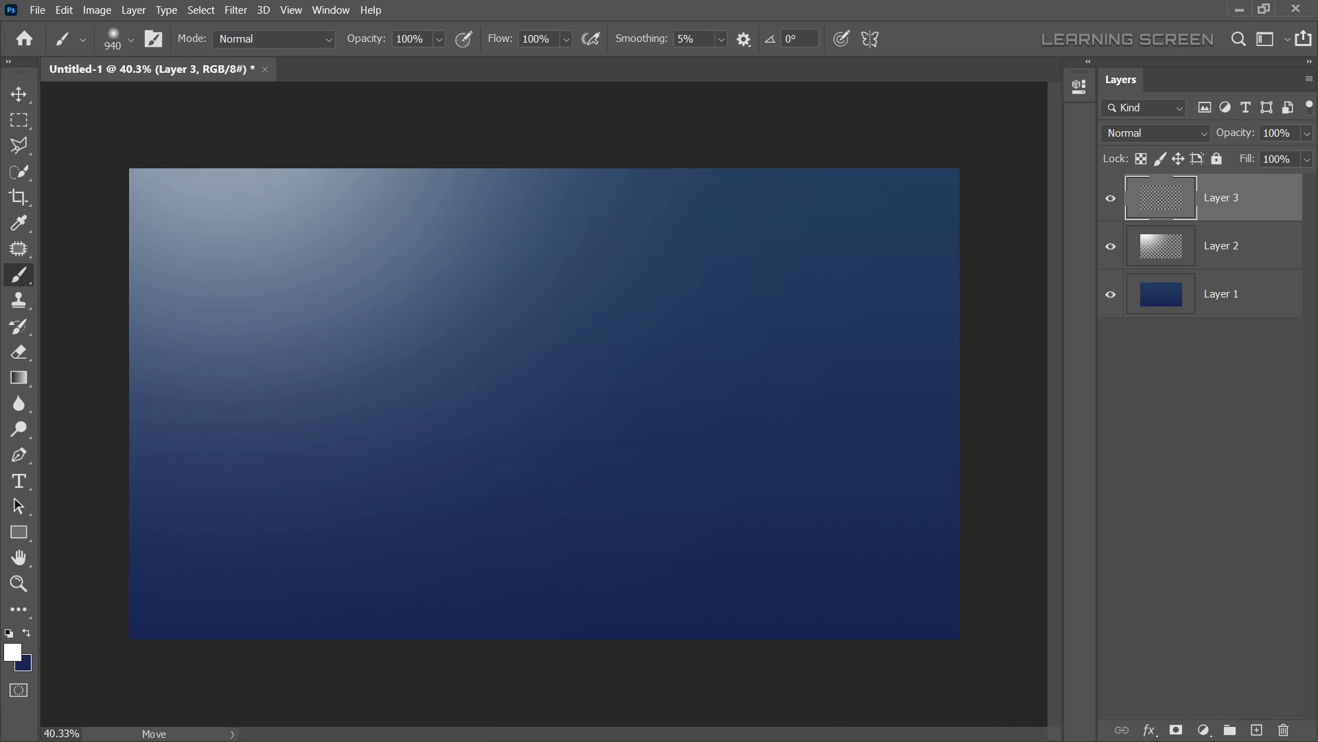
right_click(593, 345)
click(680, 434)
drag(705, 388, 686, 388)
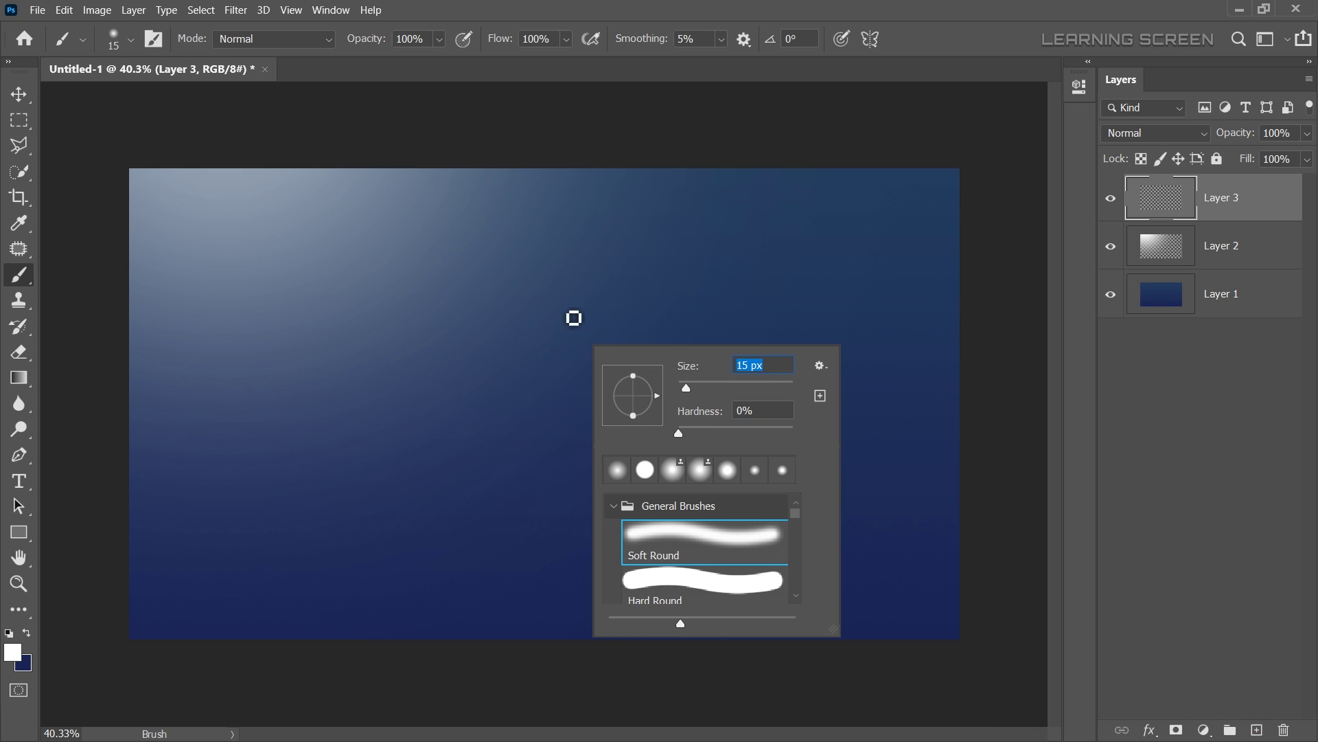
click(612, 219)
key(bracketleft)
click(823, 285)
key(bracketright)
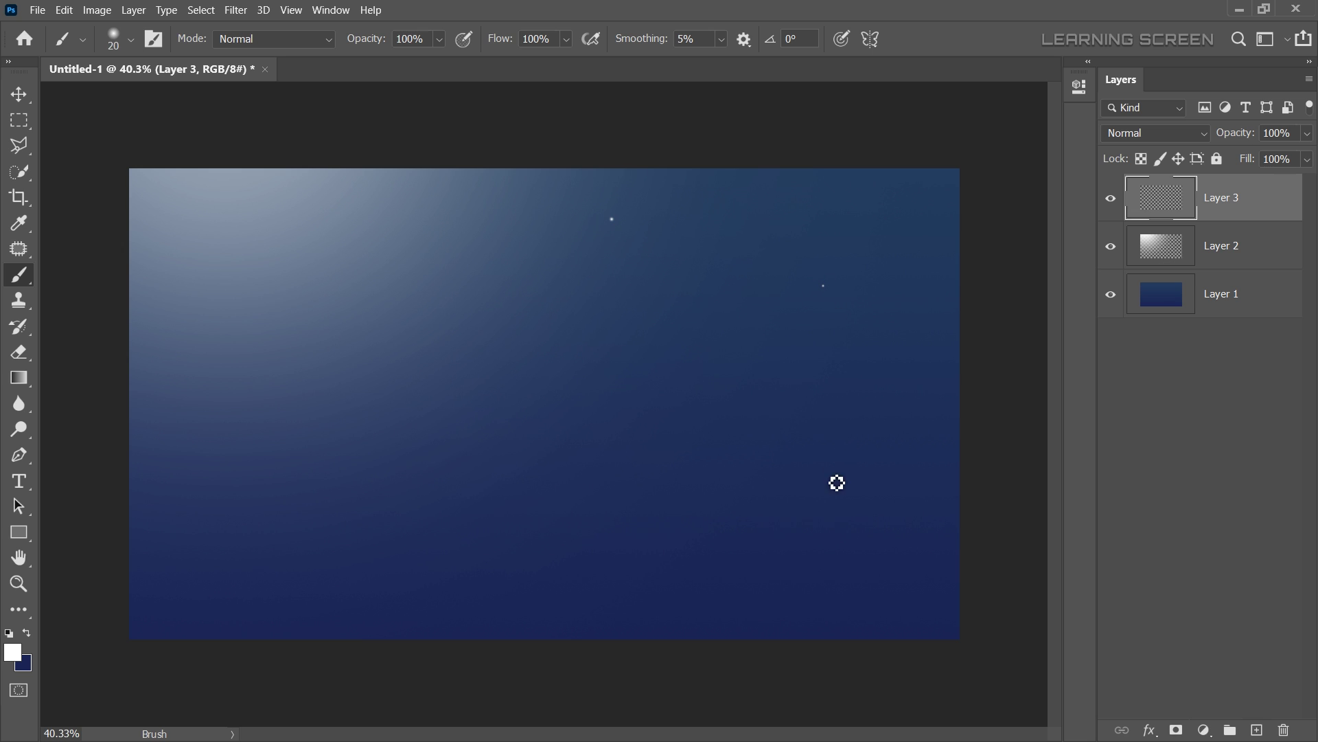
click(843, 493)
click(378, 550)
Step: Scatter more stars of varying sizes, resizing the brush with [ and ]
key(bracketleft)
click(673, 428)
key(bracketright)
key(bracketright)
click(299, 276)
key(bracketright)
click(928, 193)
key(bracketleft)
key(bracketleft)
key(bracketleft)
click(476, 404)
click(201, 504)
click(404, 207)
click(853, 576)
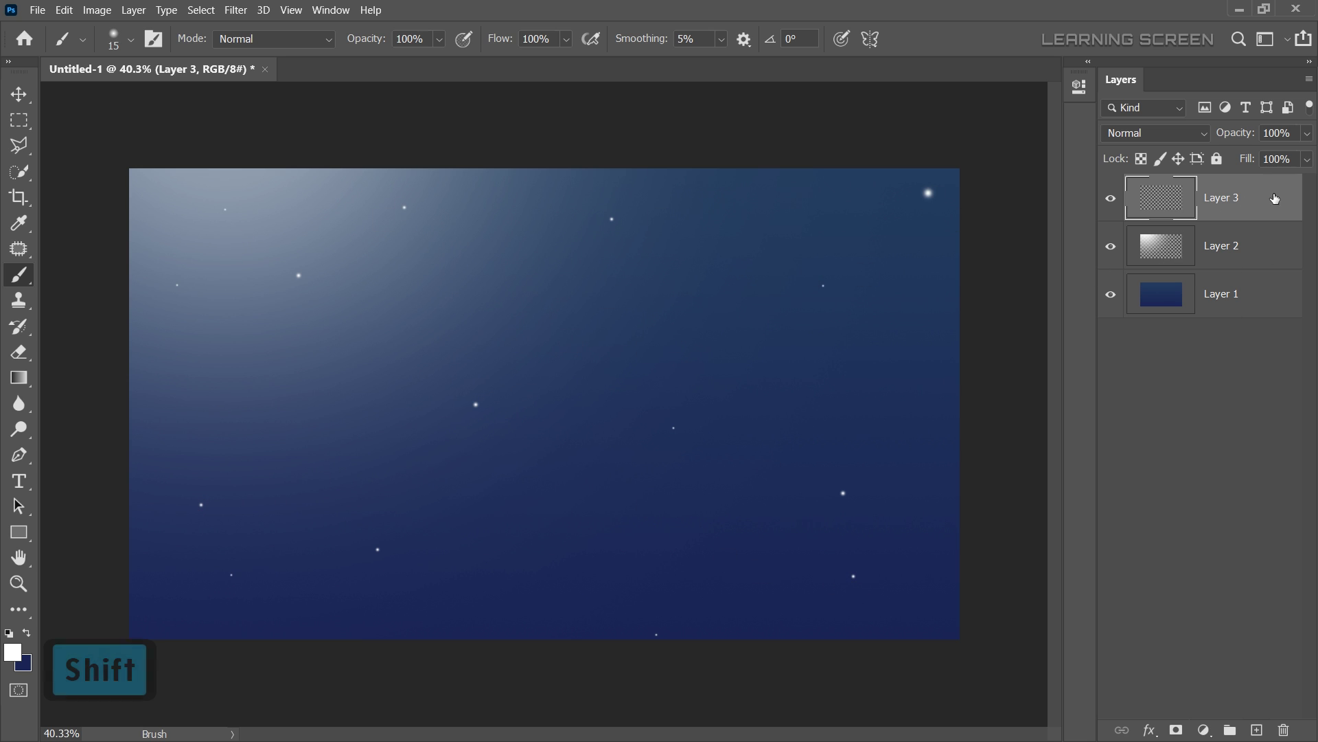
Step: Merge all three layers into one and name it Background
shift+click(1265, 297)
right_click(1265, 296)
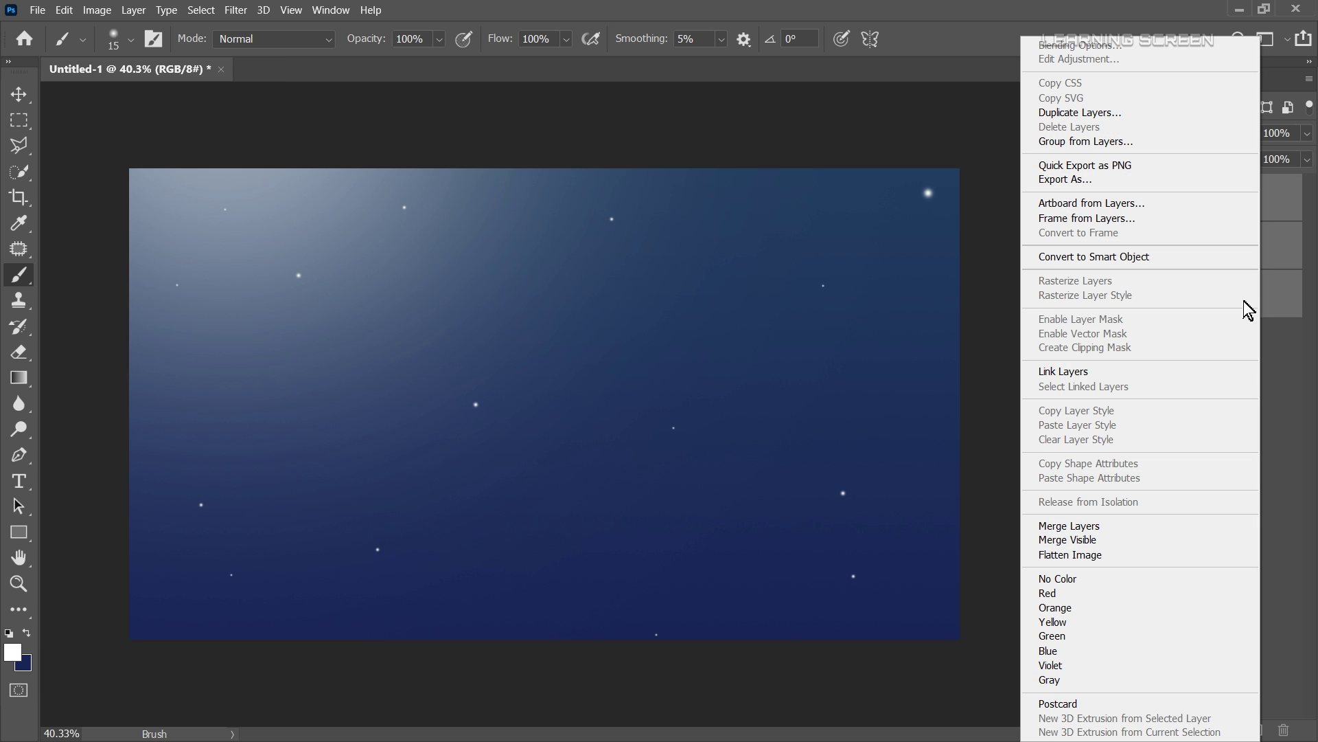
click(1207, 530)
double_click(1222, 197)
text(Ba)
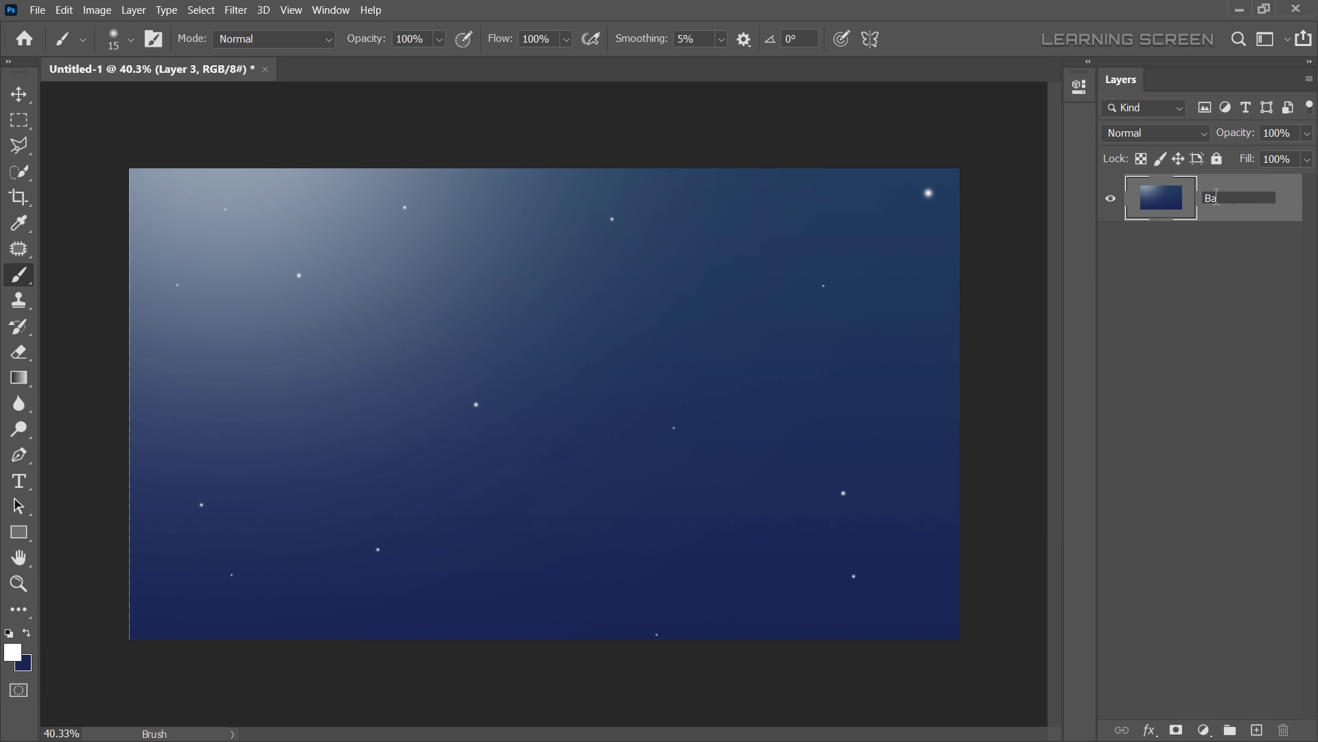
text(ckground)
key(Return)
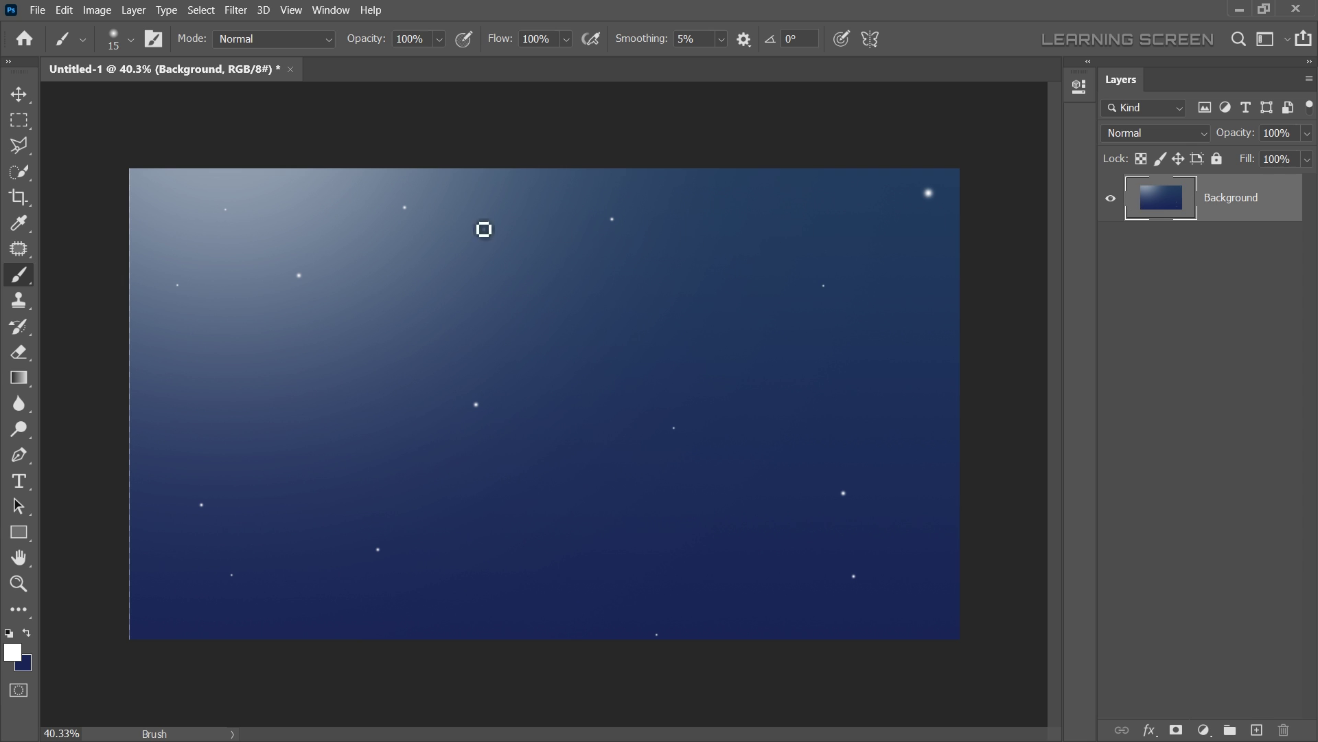
Step: Type BOLD on the canvas and set its font style to Black Italic
right_click(18, 481)
click(80, 481)
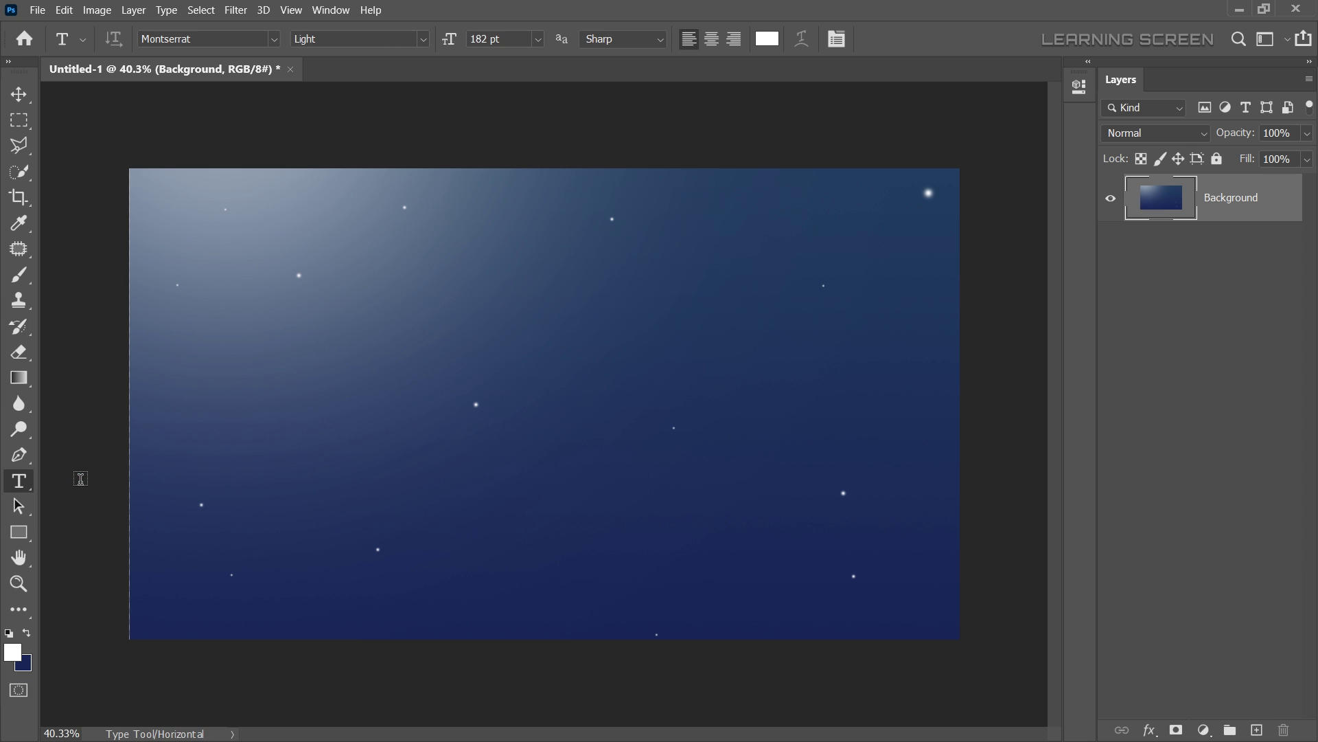
click(241, 428)
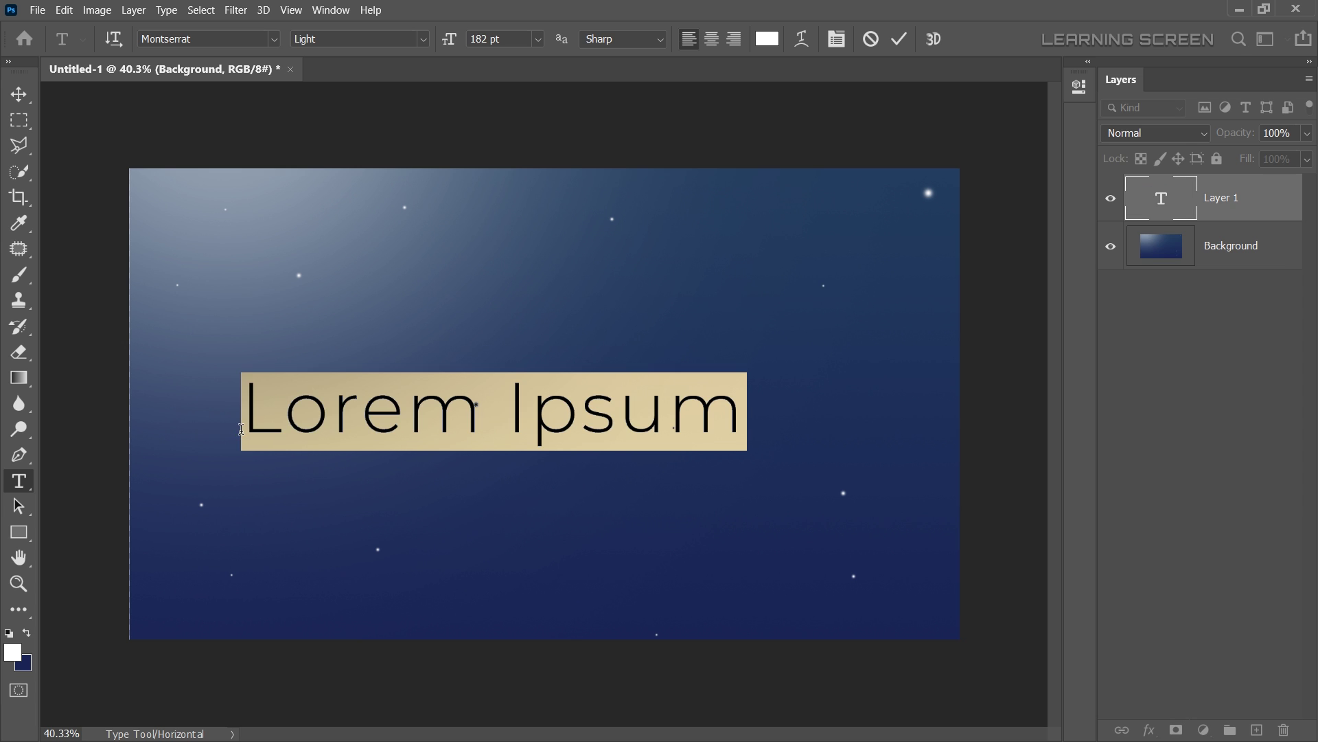
text(BOLD)
drag(249, 417, 482, 418)
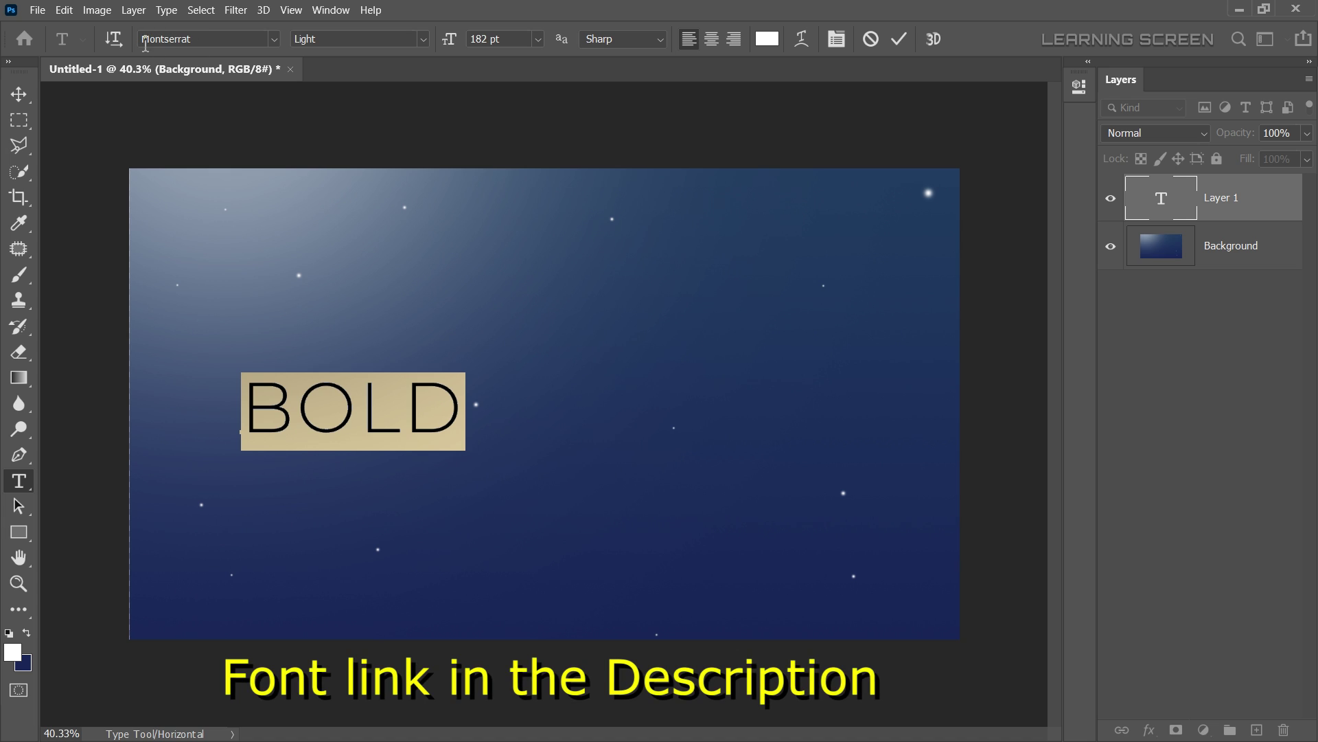
click(423, 39)
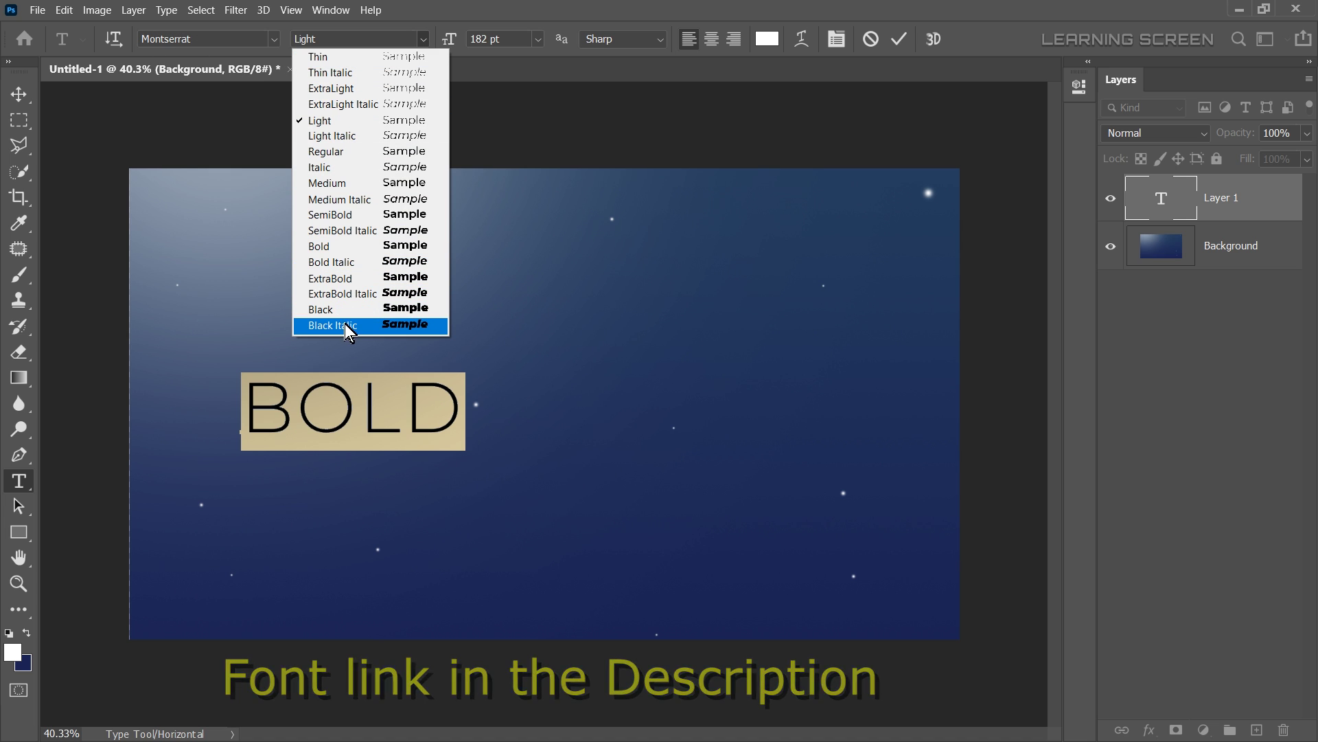
click(379, 328)
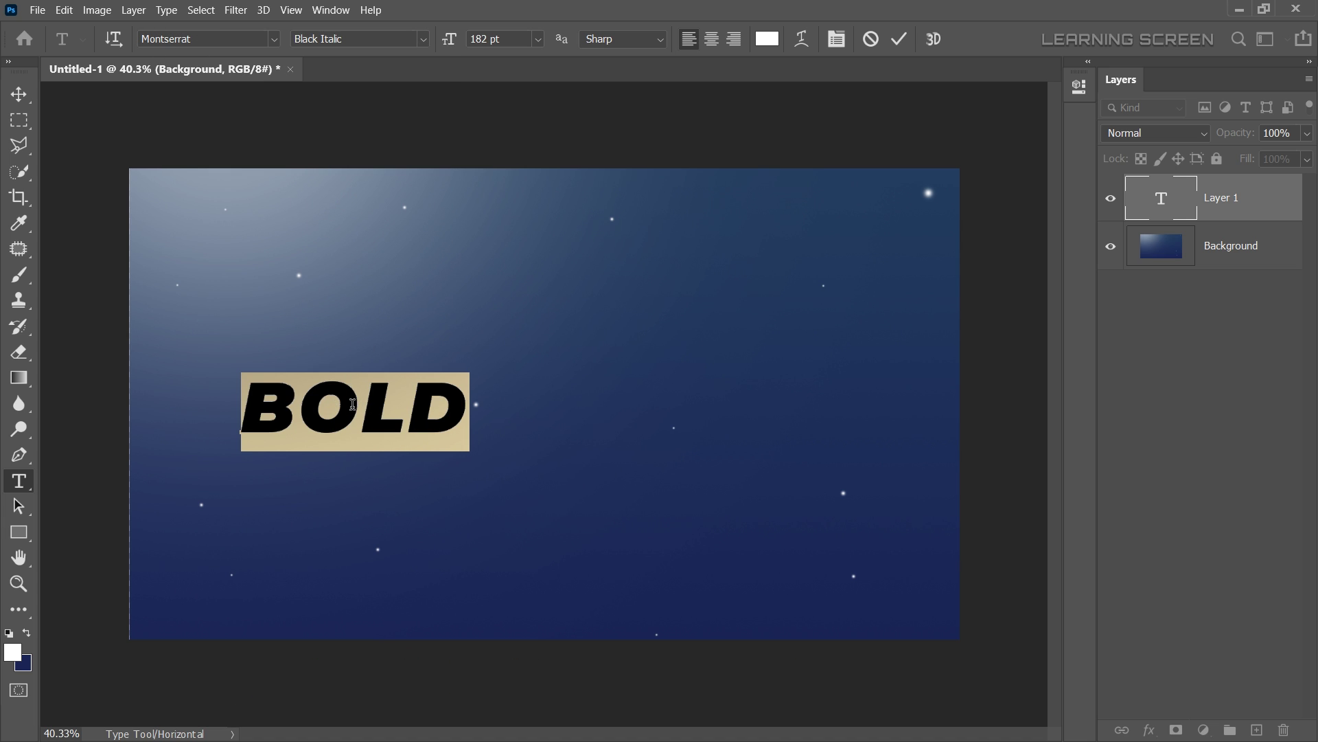
Step: Enable Faux Italic and set the text size to 500 pt in the Character panel
click(331, 10)
click(345, 200)
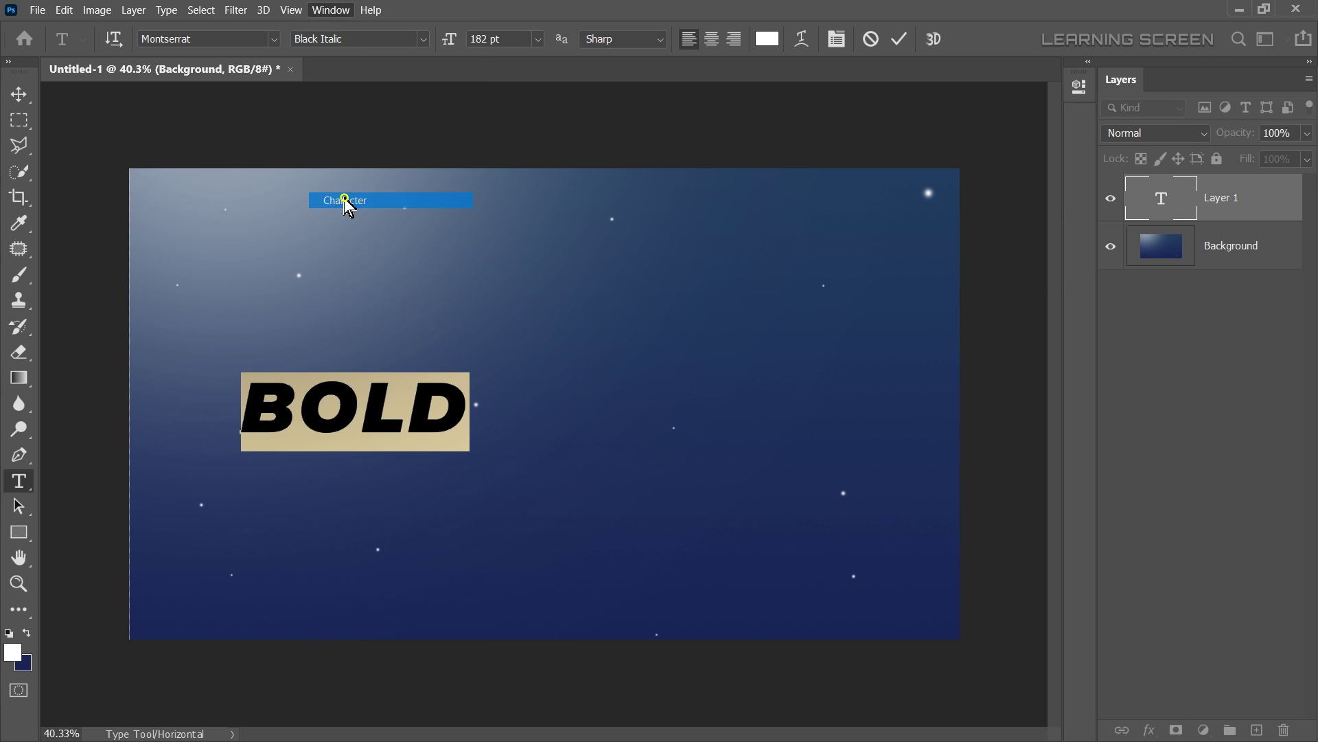
click(896, 225)
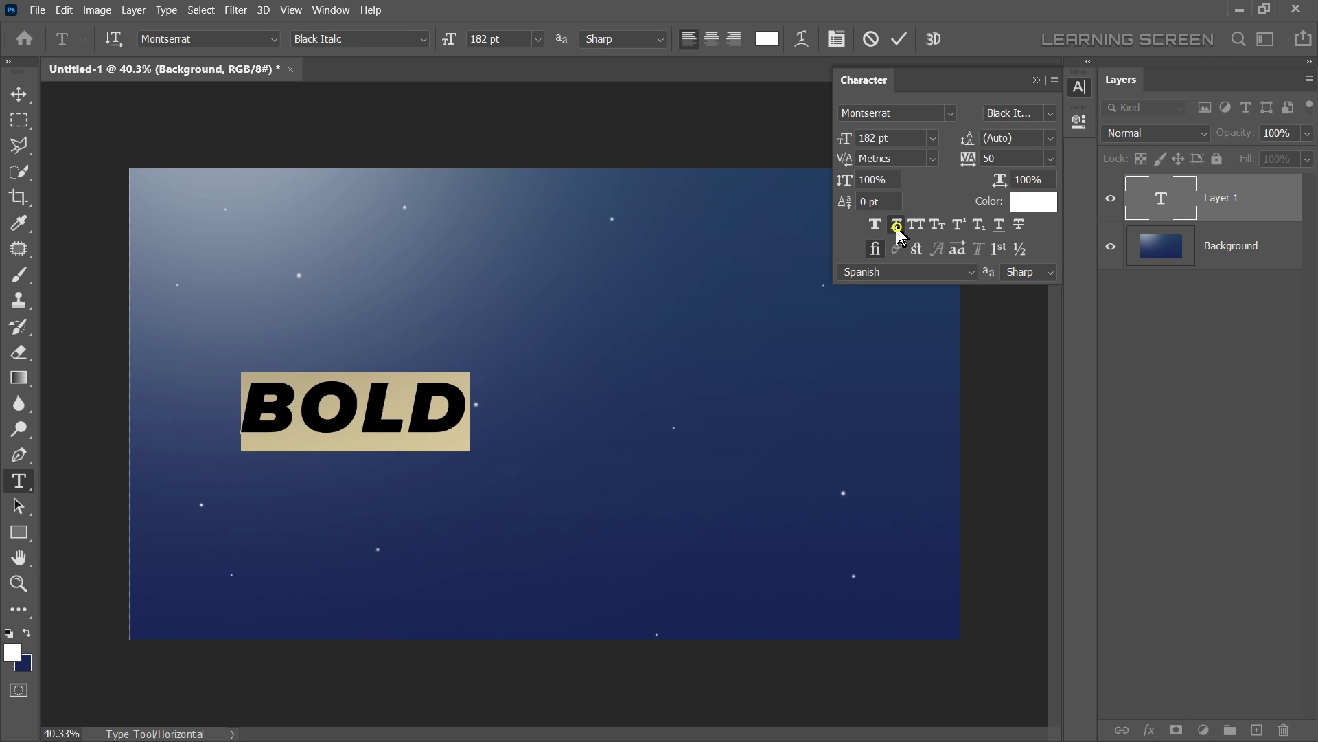
click(845, 137)
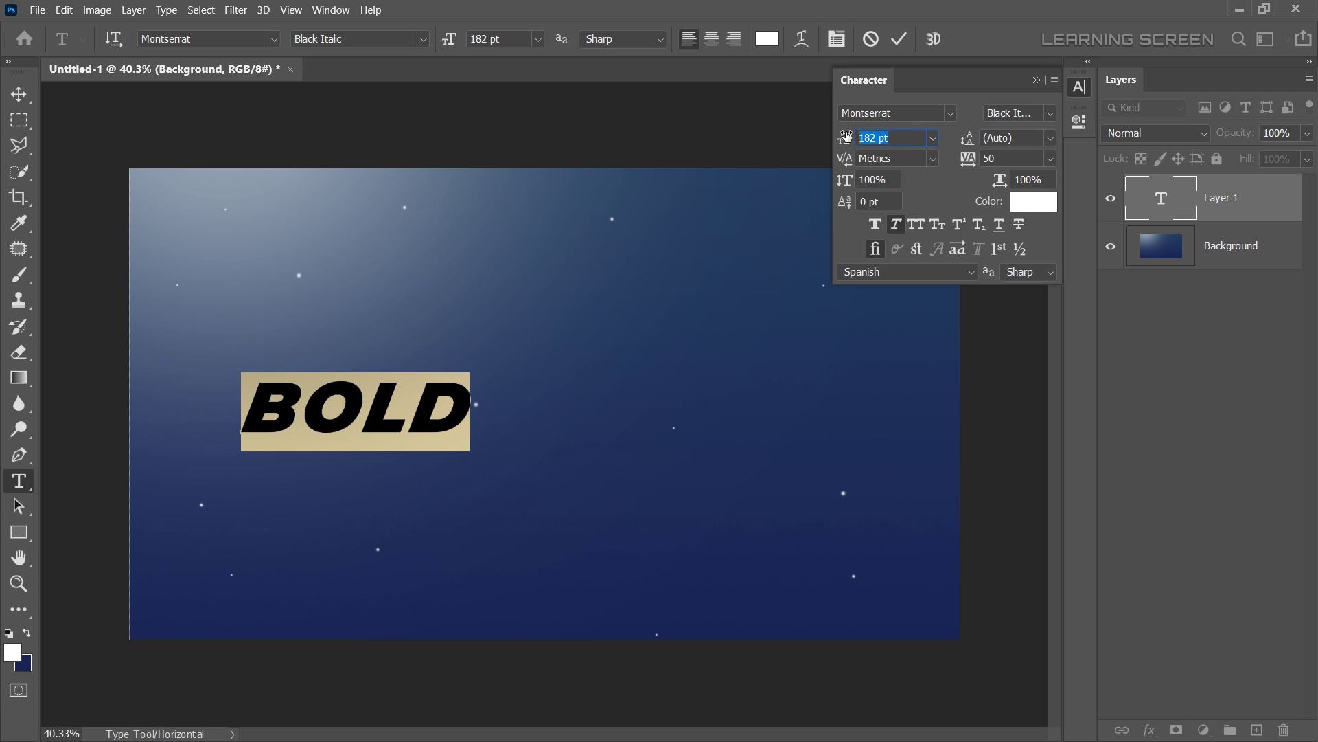
text(500)
key(Return)
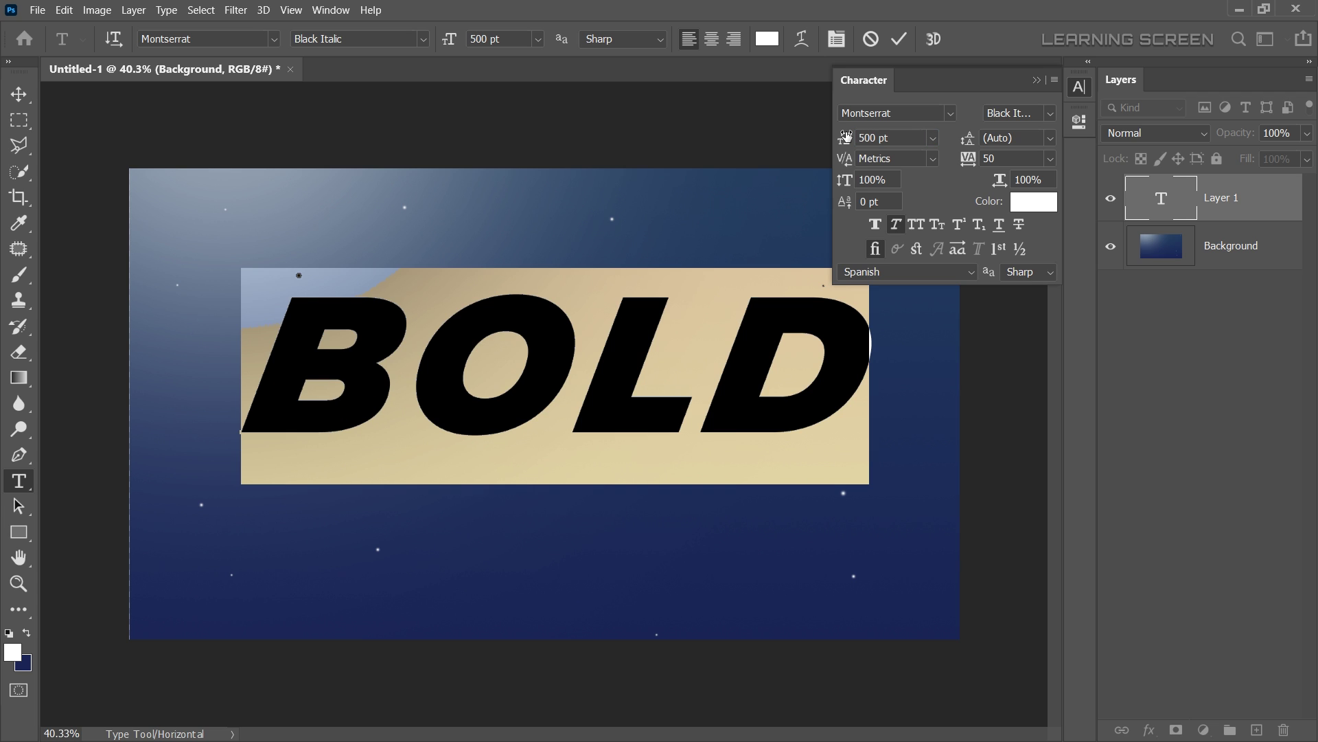
click(1036, 81)
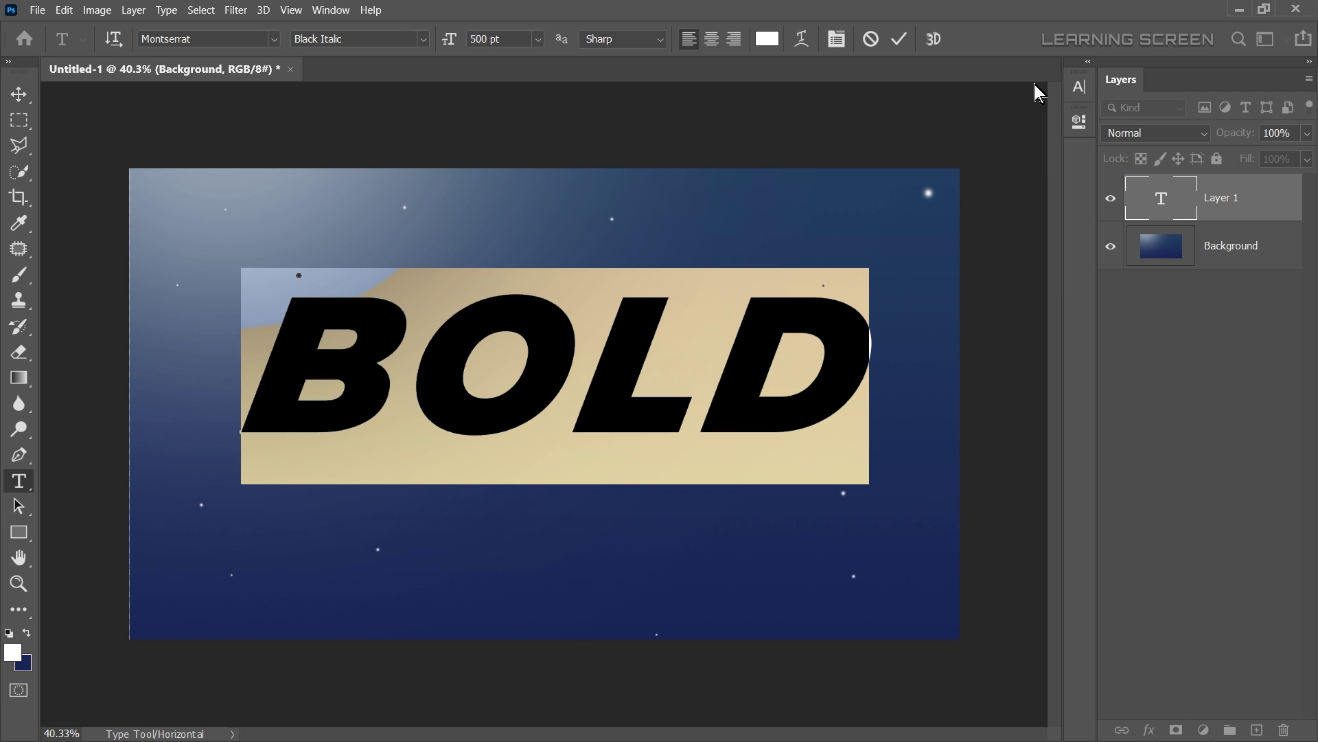
Step: Colour the BOLD text dark navy #0f255f
click(767, 39)
click(291, 502)
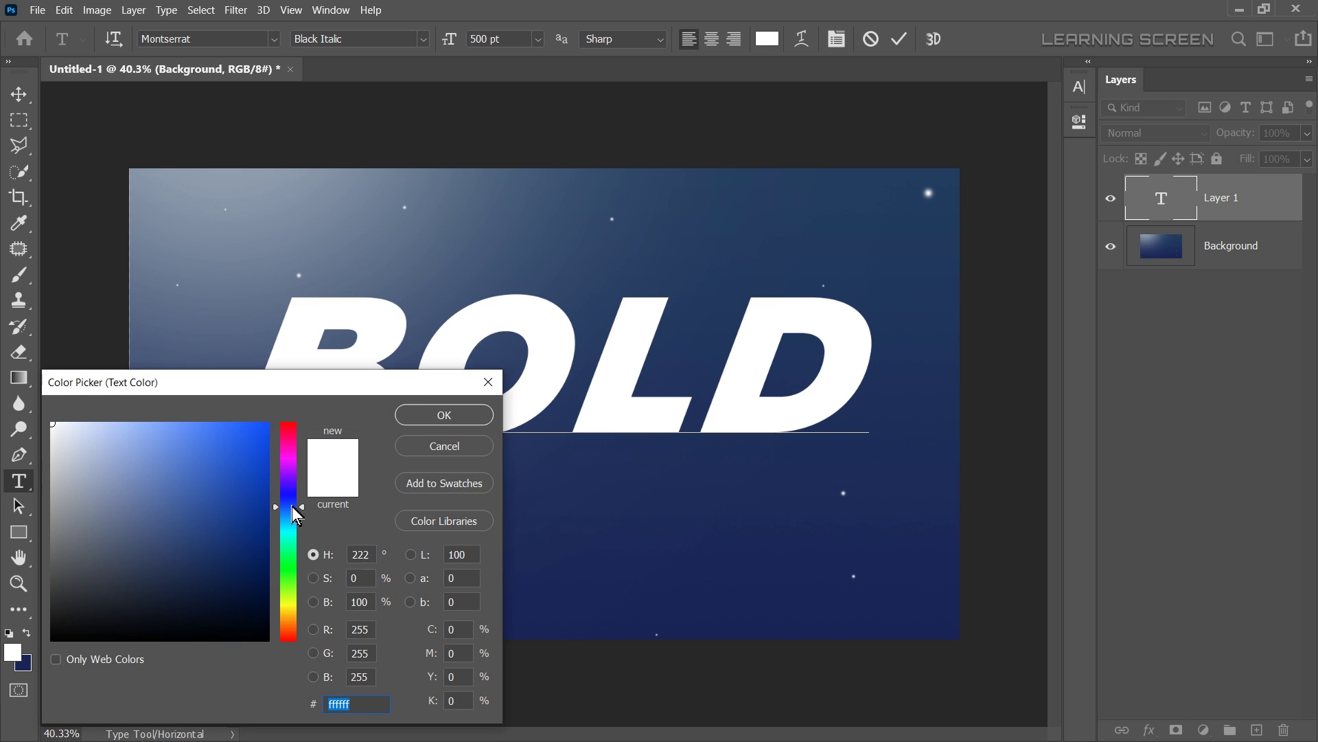
click(243, 541)
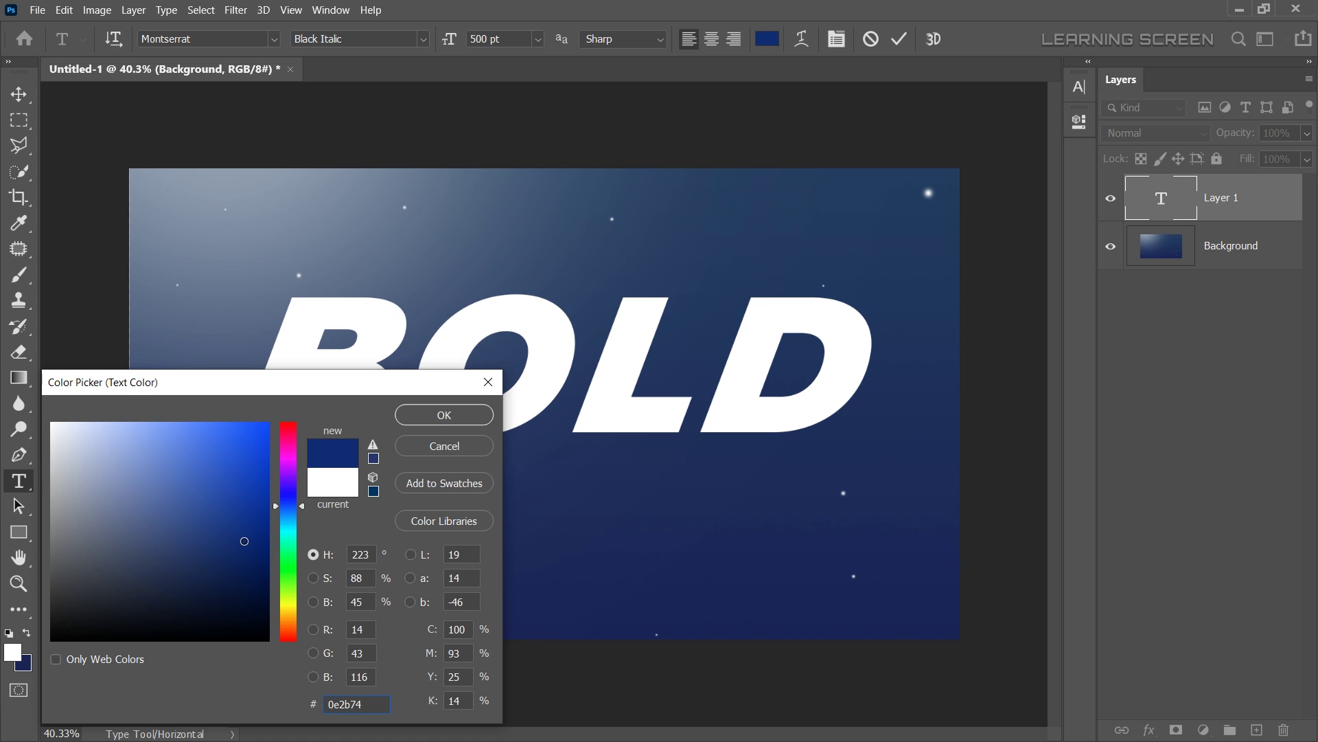
drag(238, 541, 236, 560)
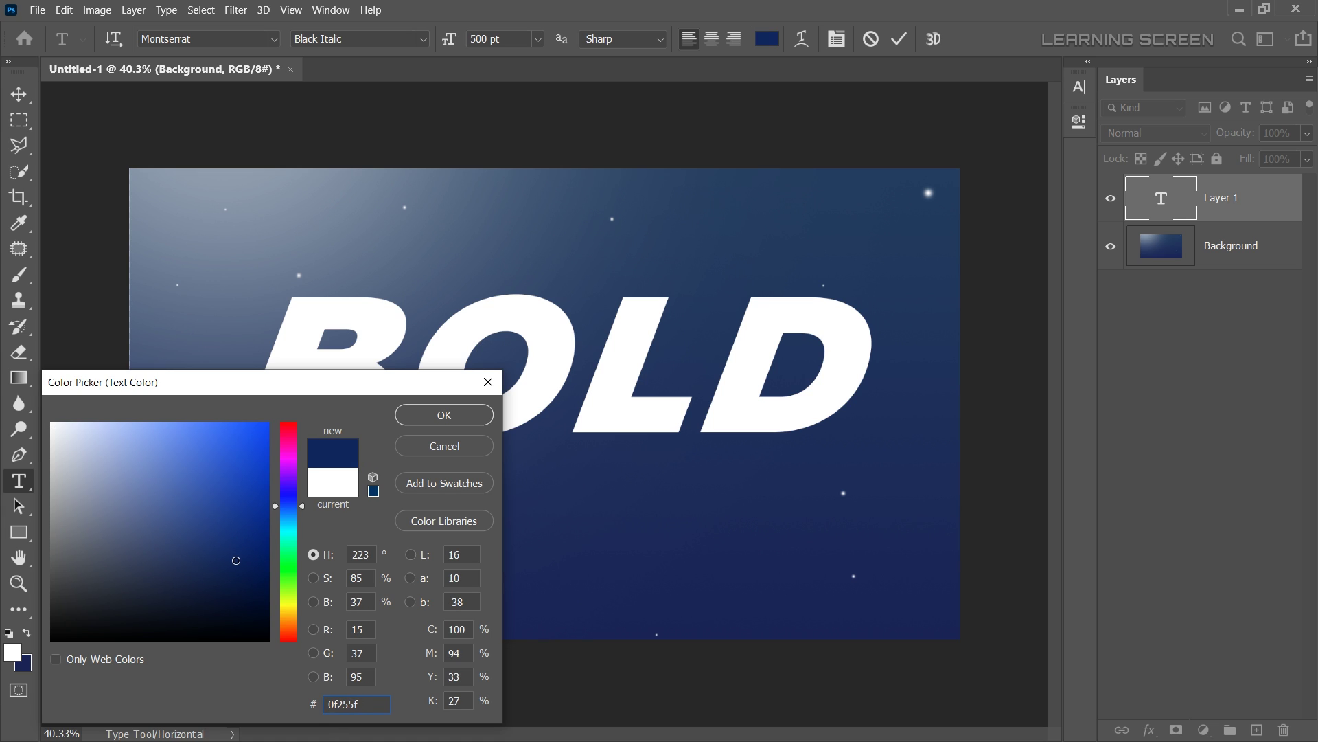
click(451, 417)
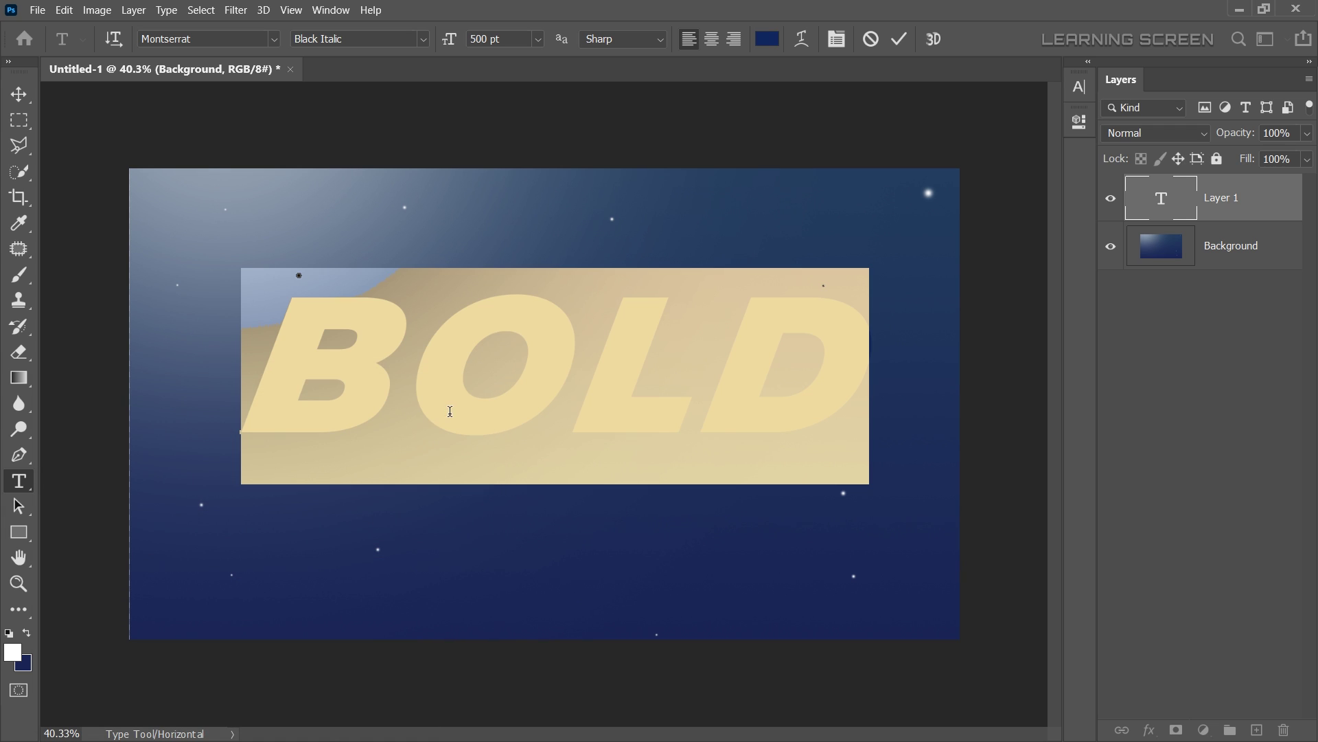
Step: Commit the text and shift it slightly down and left
click(18, 94)
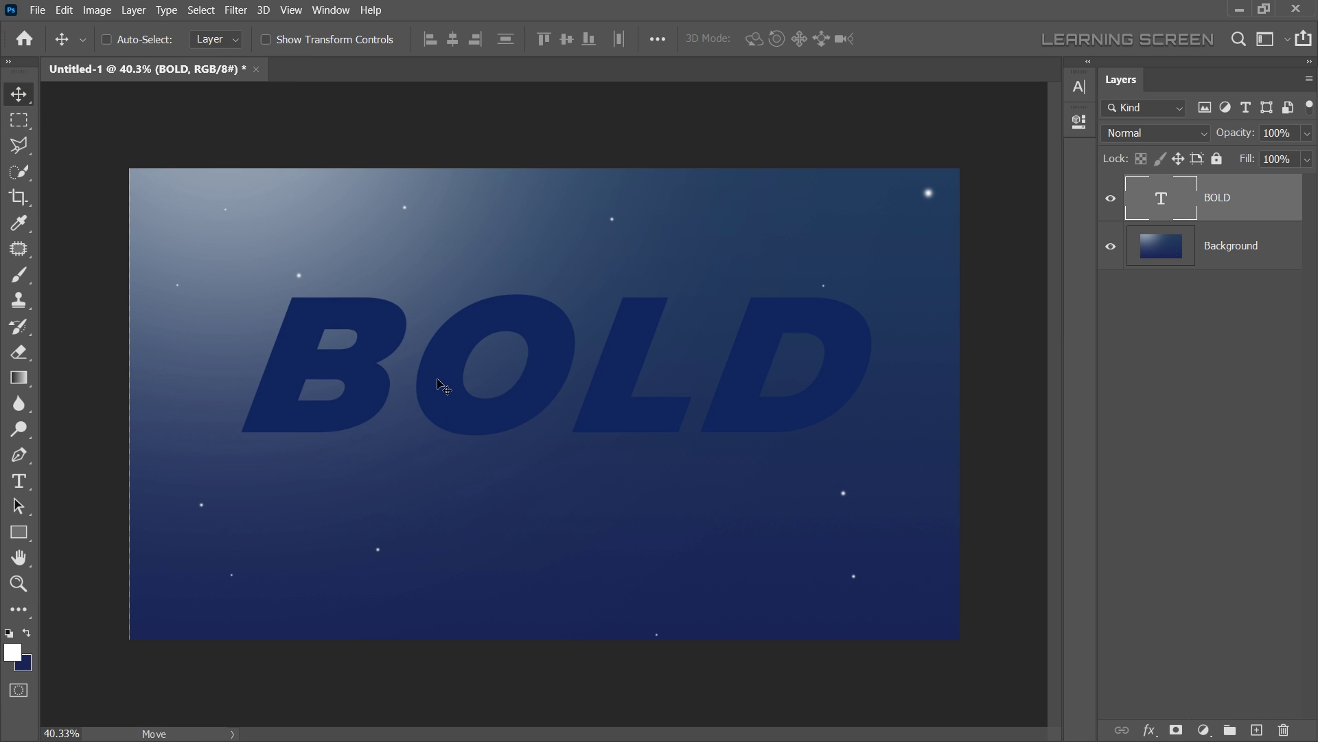
key(ctrl+0)
drag(439, 382, 431, 438)
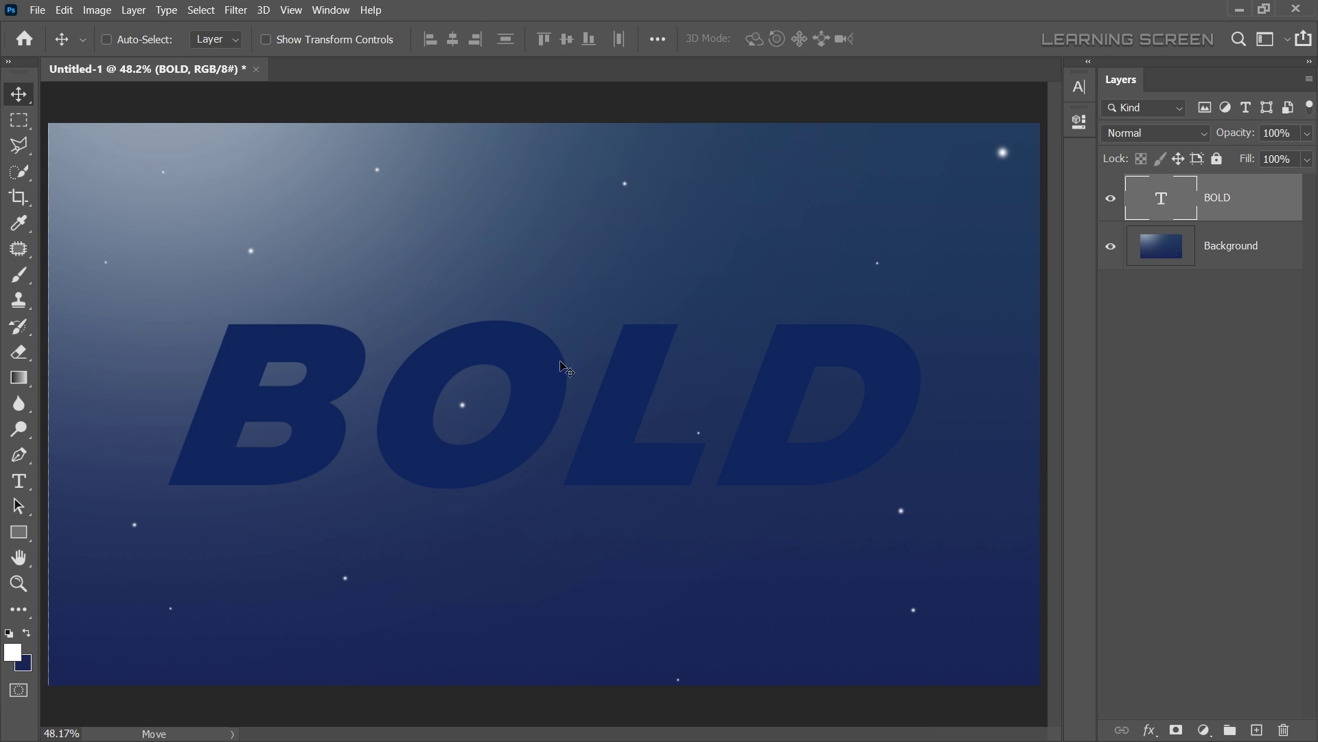
Step: Convert BOLD to a smart object and add a 40 px outside Stroke effect
right_click(1249, 201)
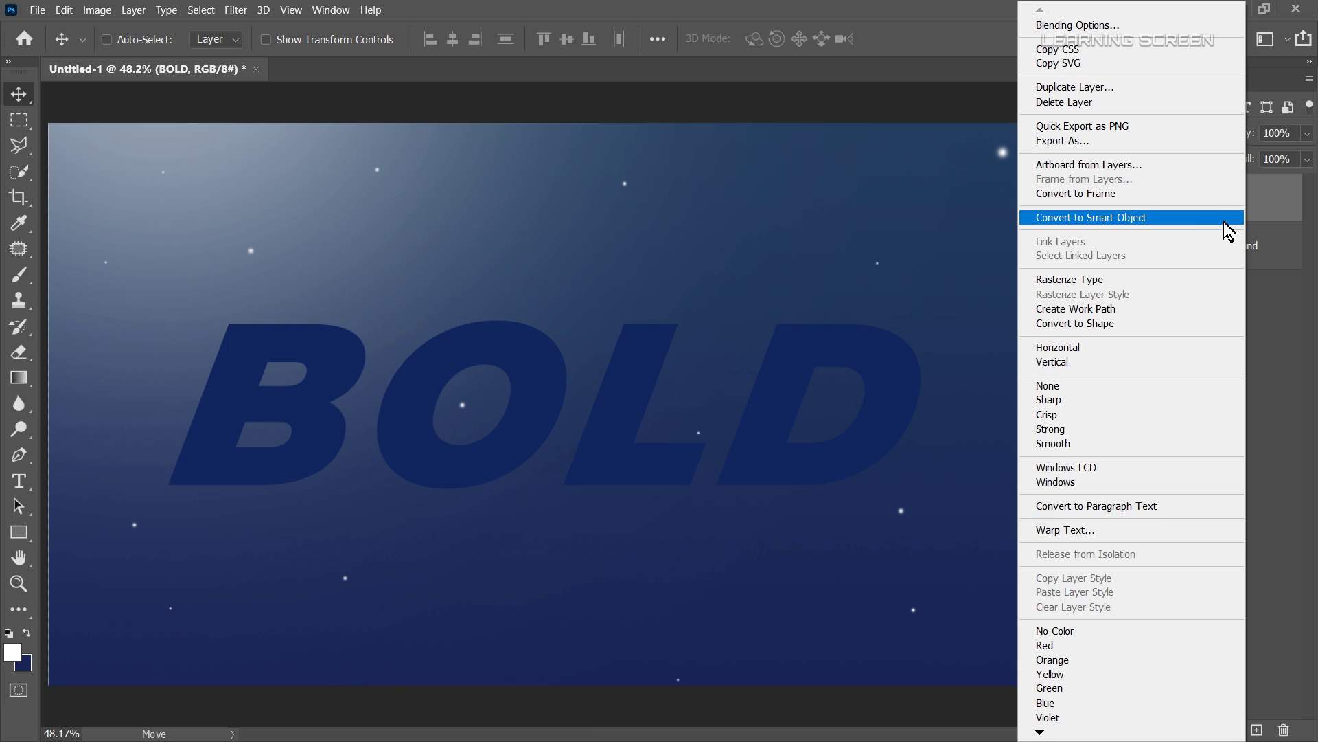
click(1146, 218)
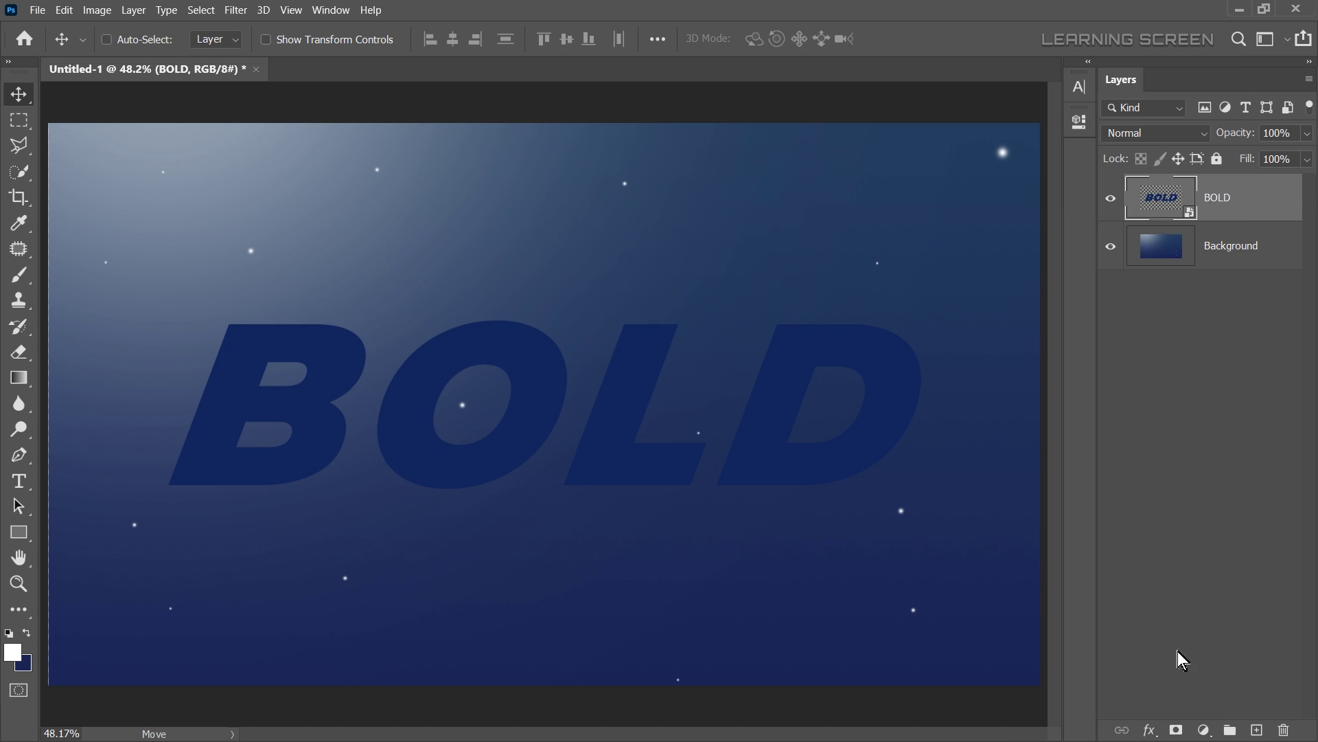
click(1150, 730)
click(1166, 607)
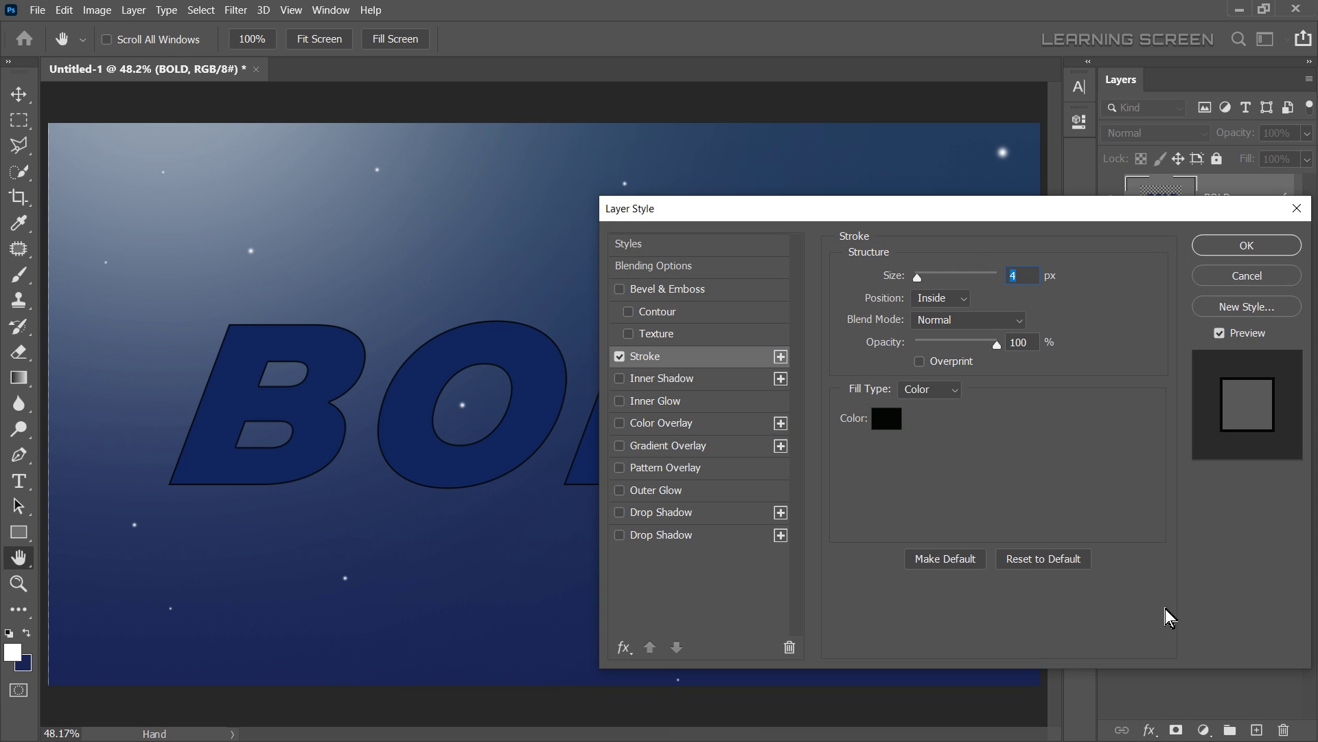
click(940, 298)
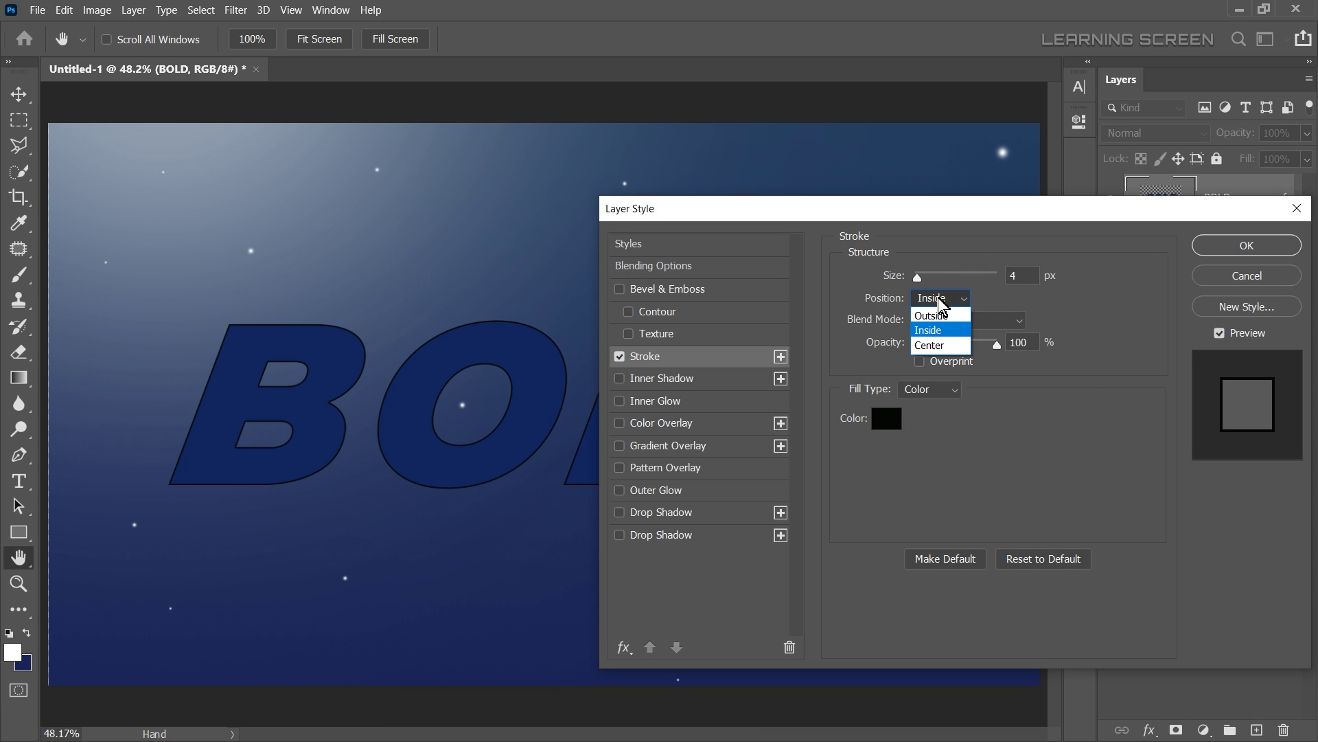
click(950, 318)
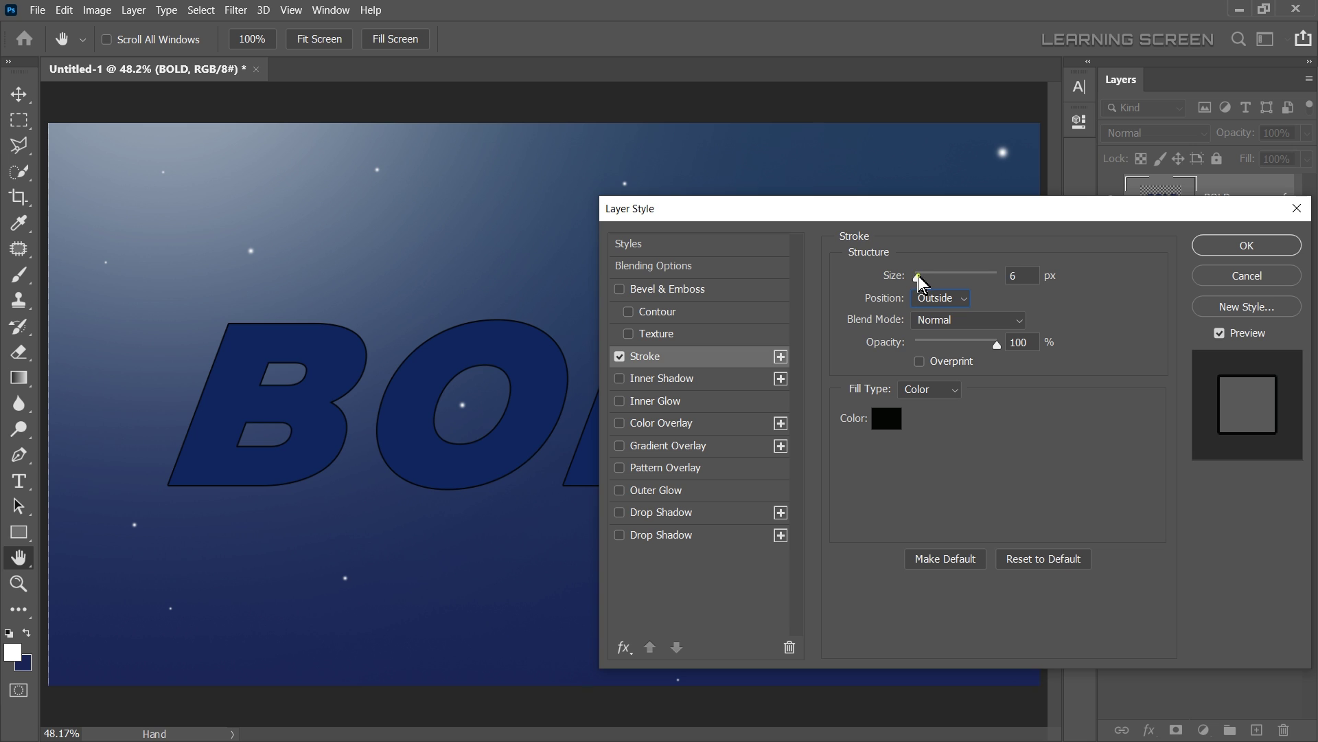
drag(919, 275, 933, 278)
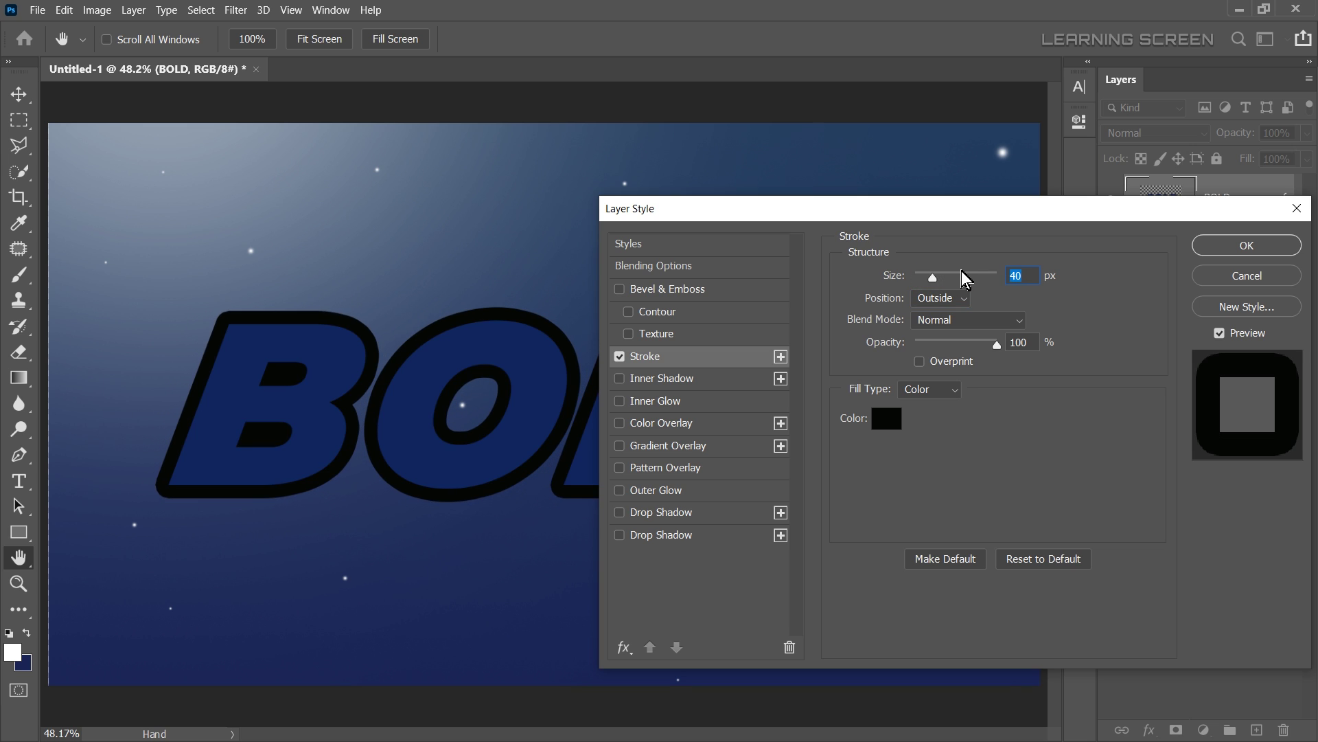
Step: Sample the text's navy #0f255f as the stroke colour and apply the effect
click(1017, 343)
click(886, 418)
click(348, 338)
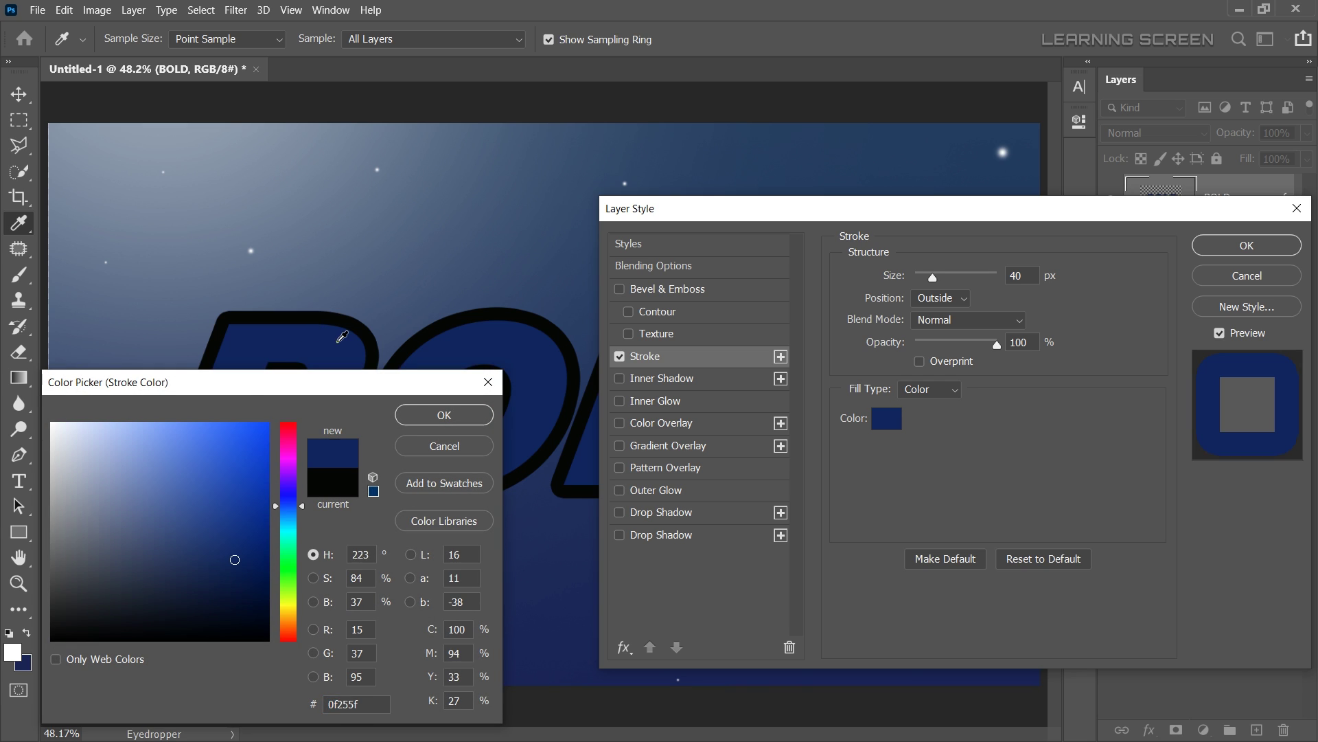
click(464, 413)
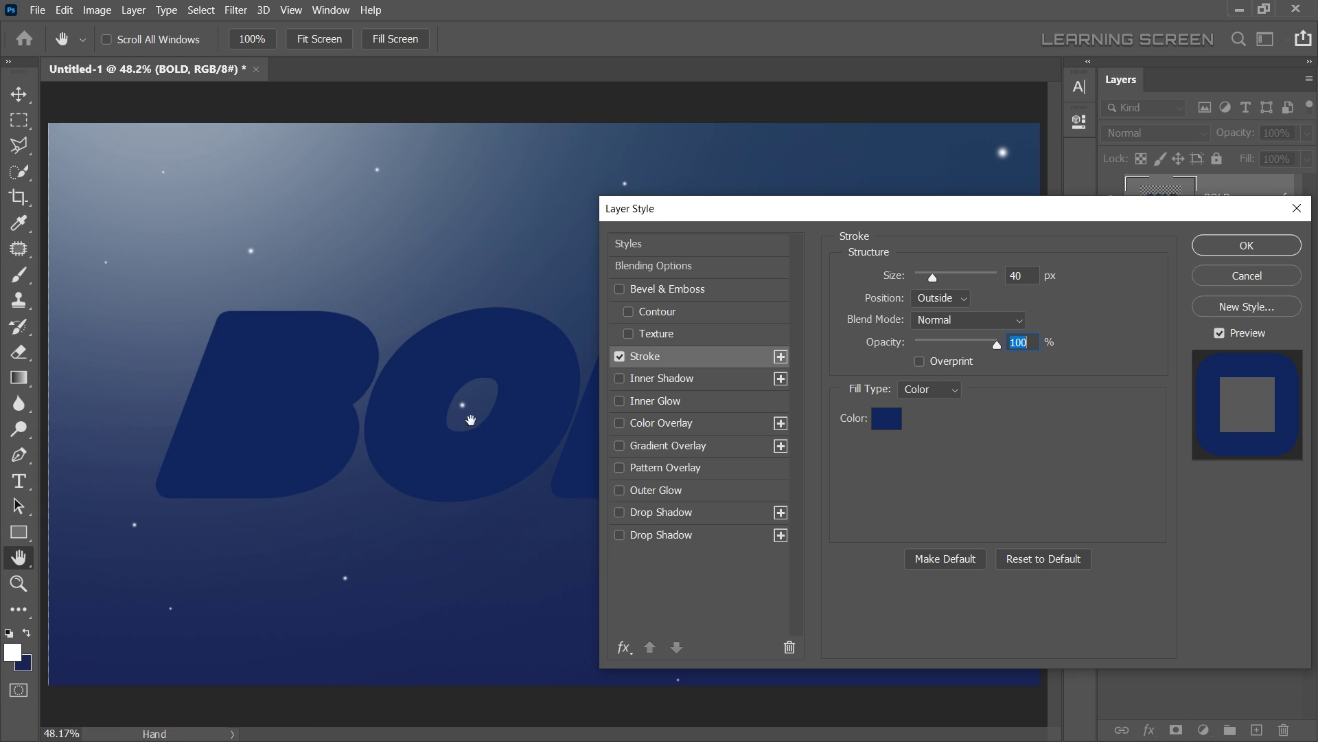
click(1267, 247)
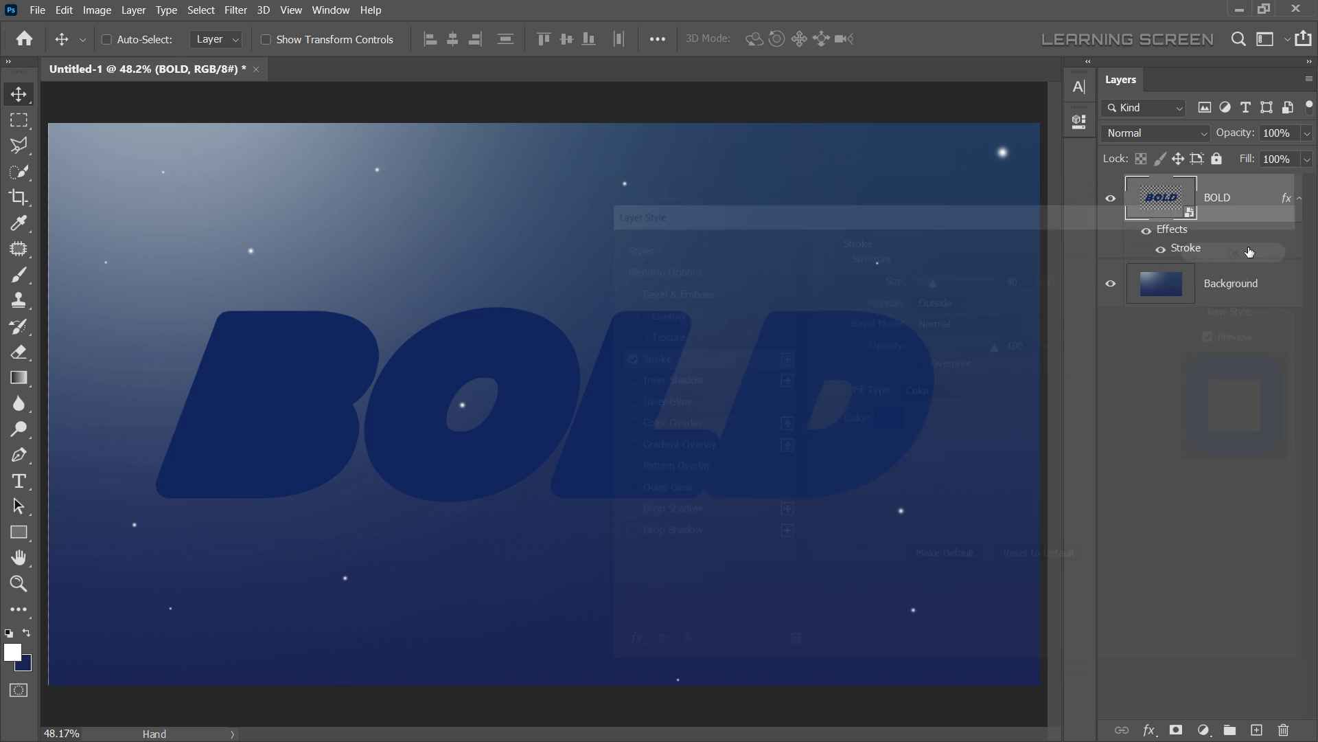
click(1300, 199)
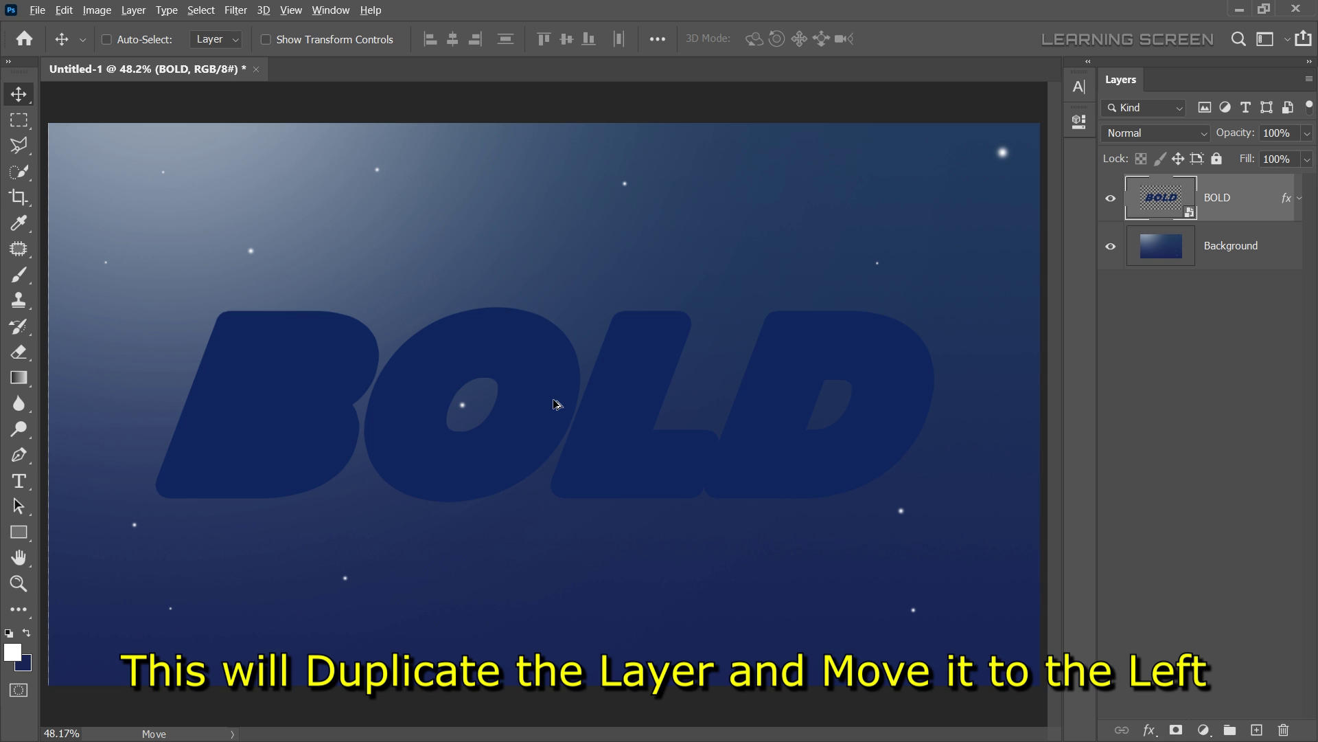
Step: Duplicate the text layer repeatedly with Alt+Shift+Left, nudging each copy leftward
key(alt+shift+Left)
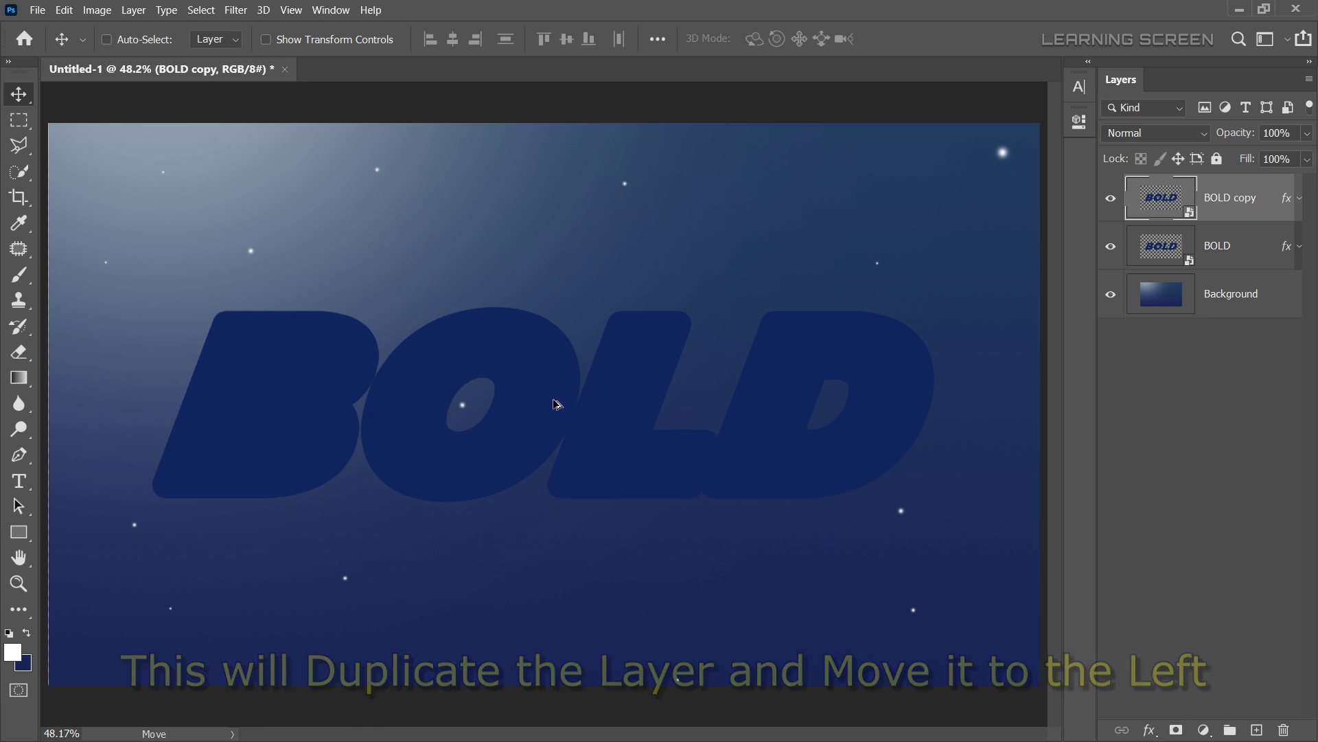
key(alt+shift+Left)
key(alt+shift+Left)
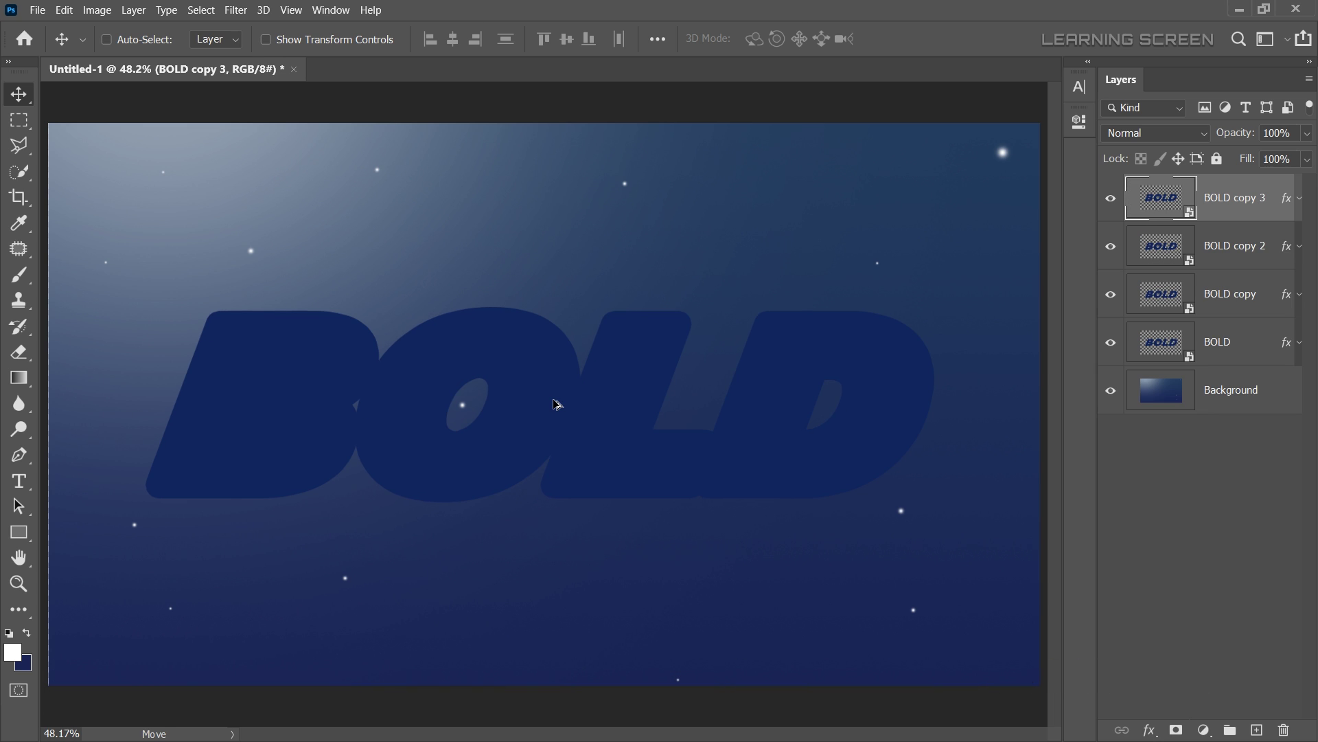
key(alt+shift+Left)
key(alt+shift+Left)
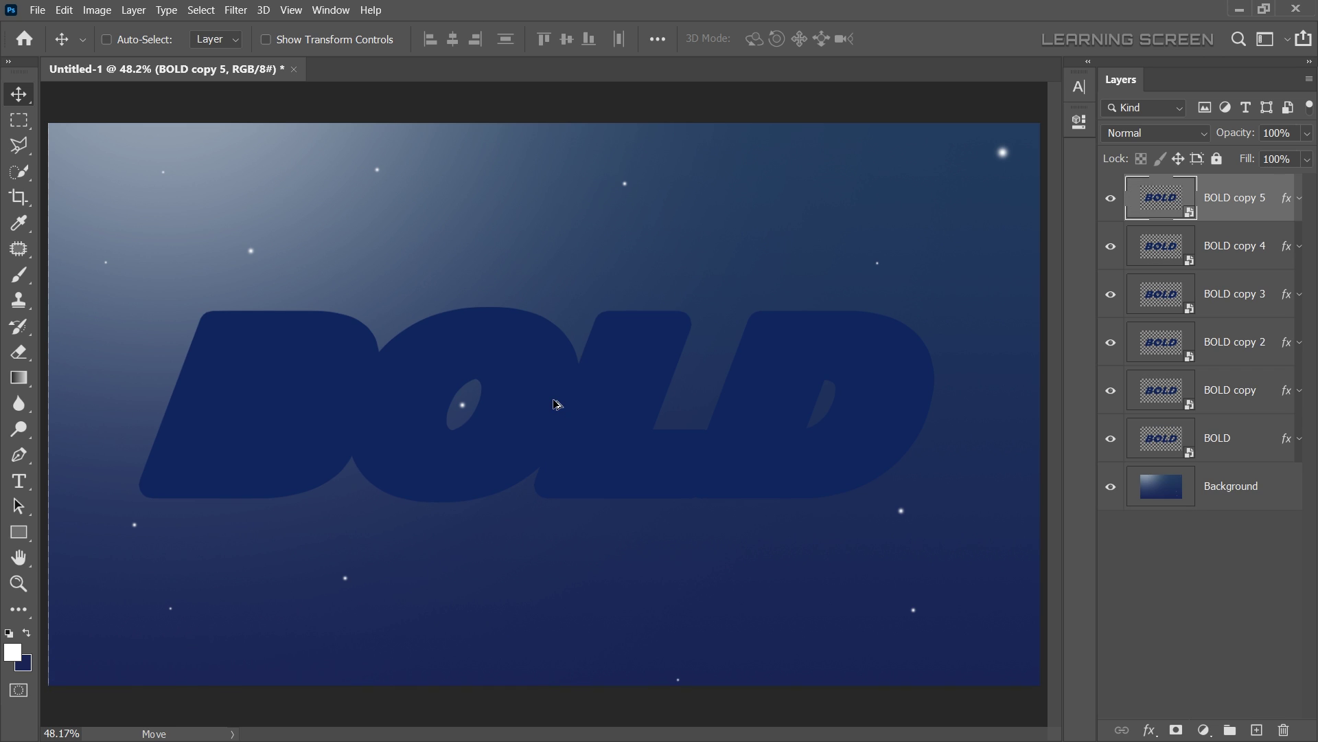
key(alt+shift+Left)
key(alt+shift+Left)
key(alt+shift+Left)
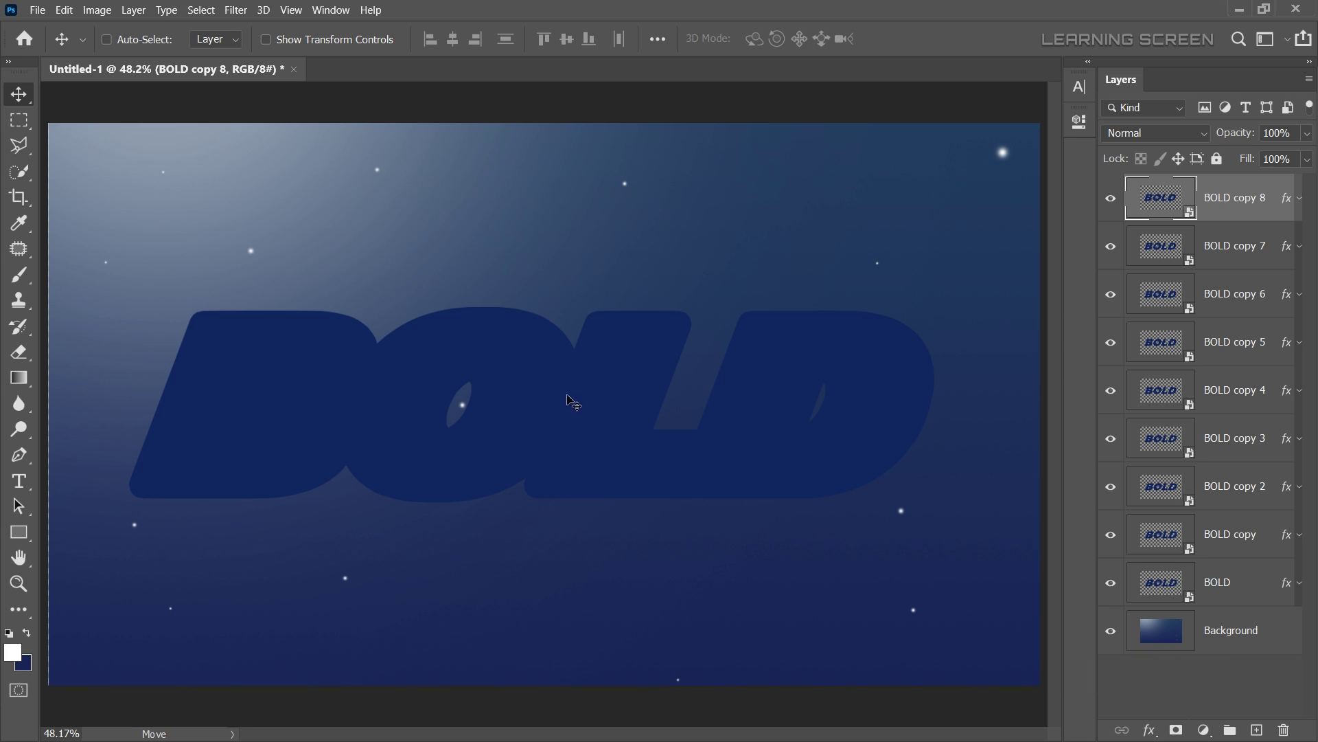
Step: Rename the top copy layer to Front Stroke
double_click(1238, 199)
text(Front Stro)
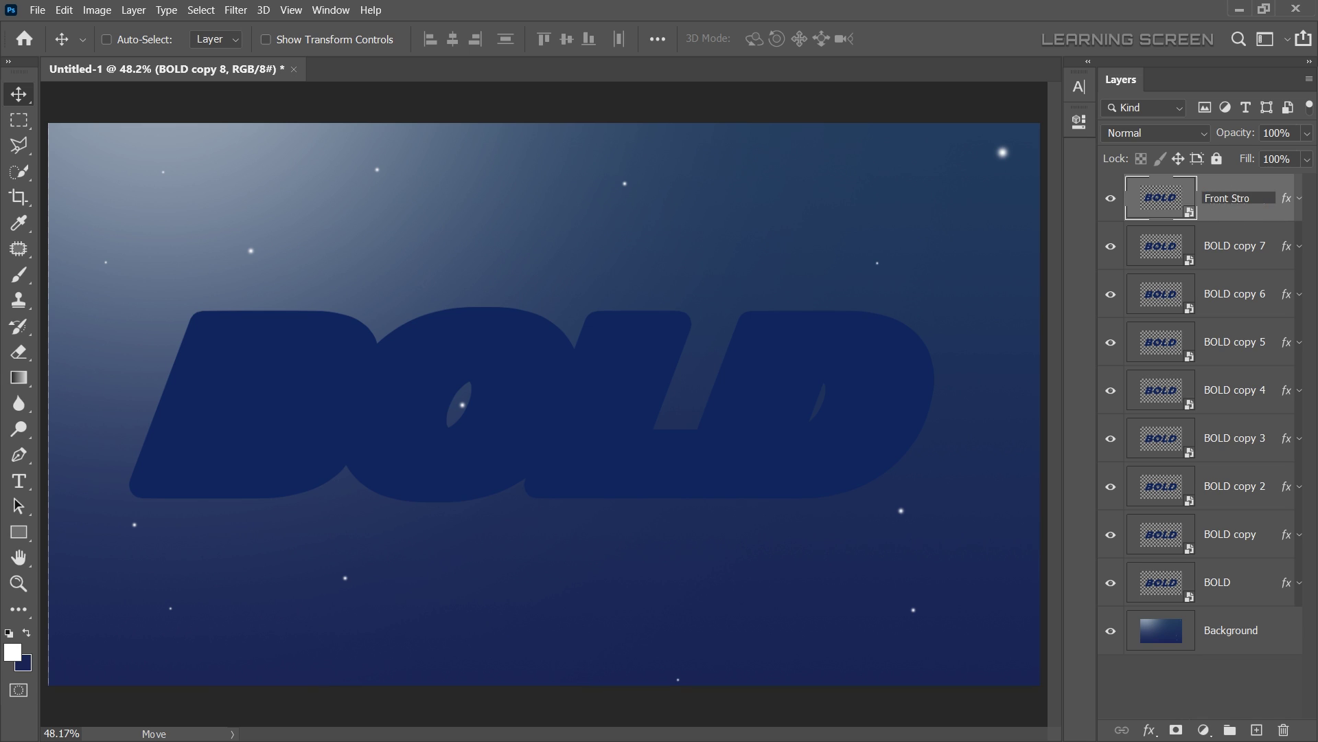
text(ke)
key(Return)
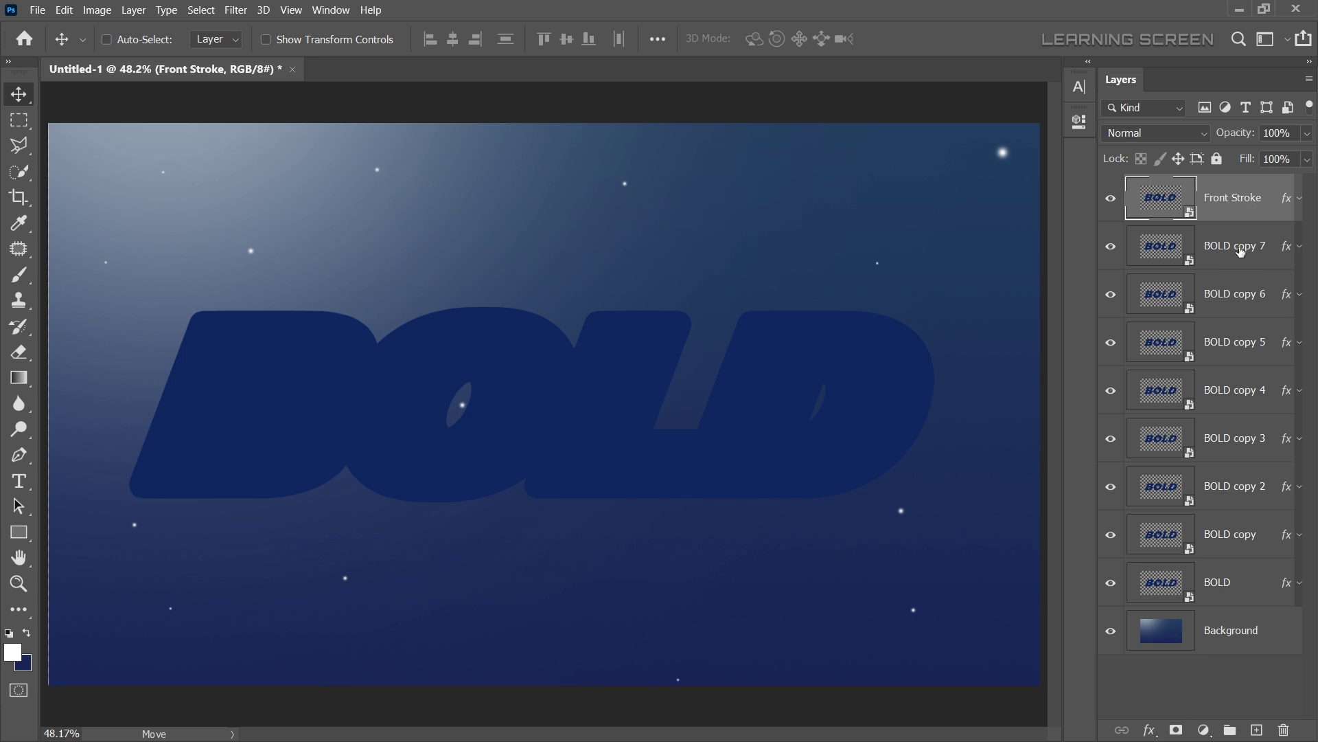
Step: Group the remaining BOLD layers, original through copy 7, into a group named Depth
click(1241, 251)
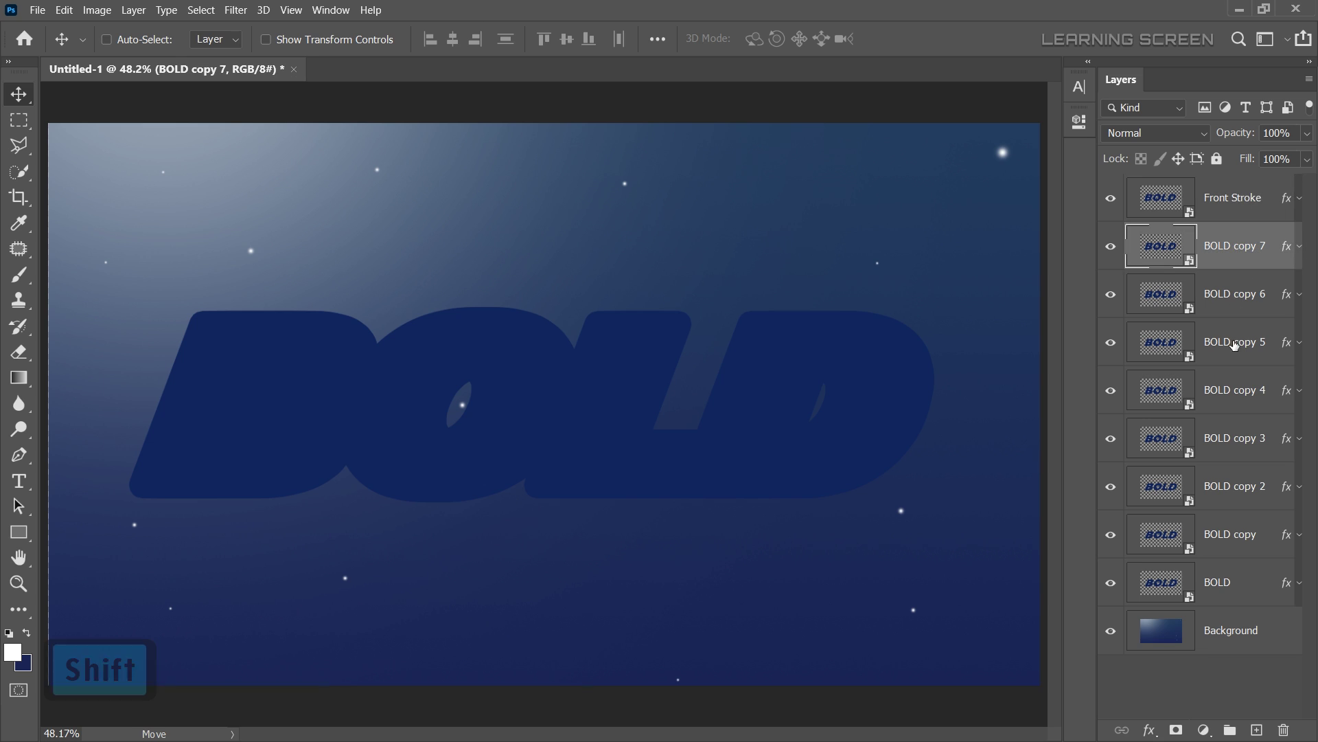
shift+click(1234, 594)
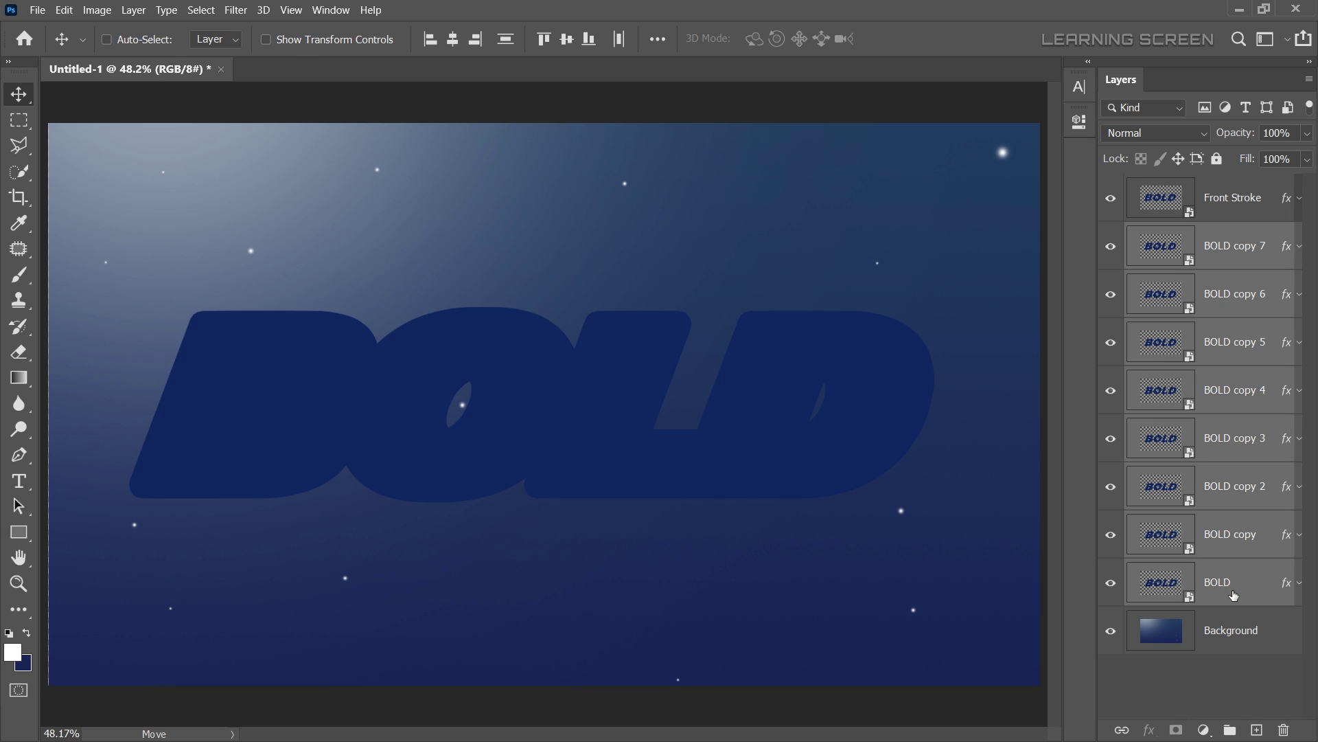
right_click(1234, 594)
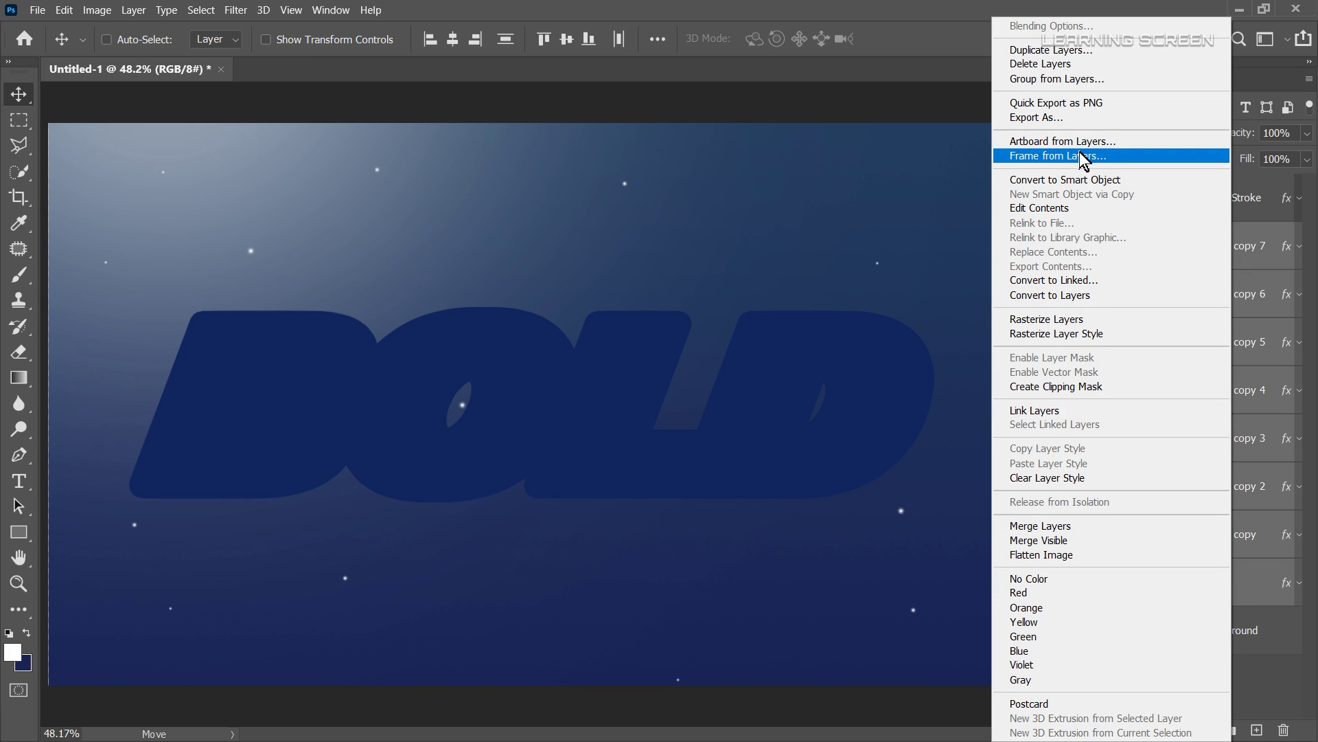
click(1100, 80)
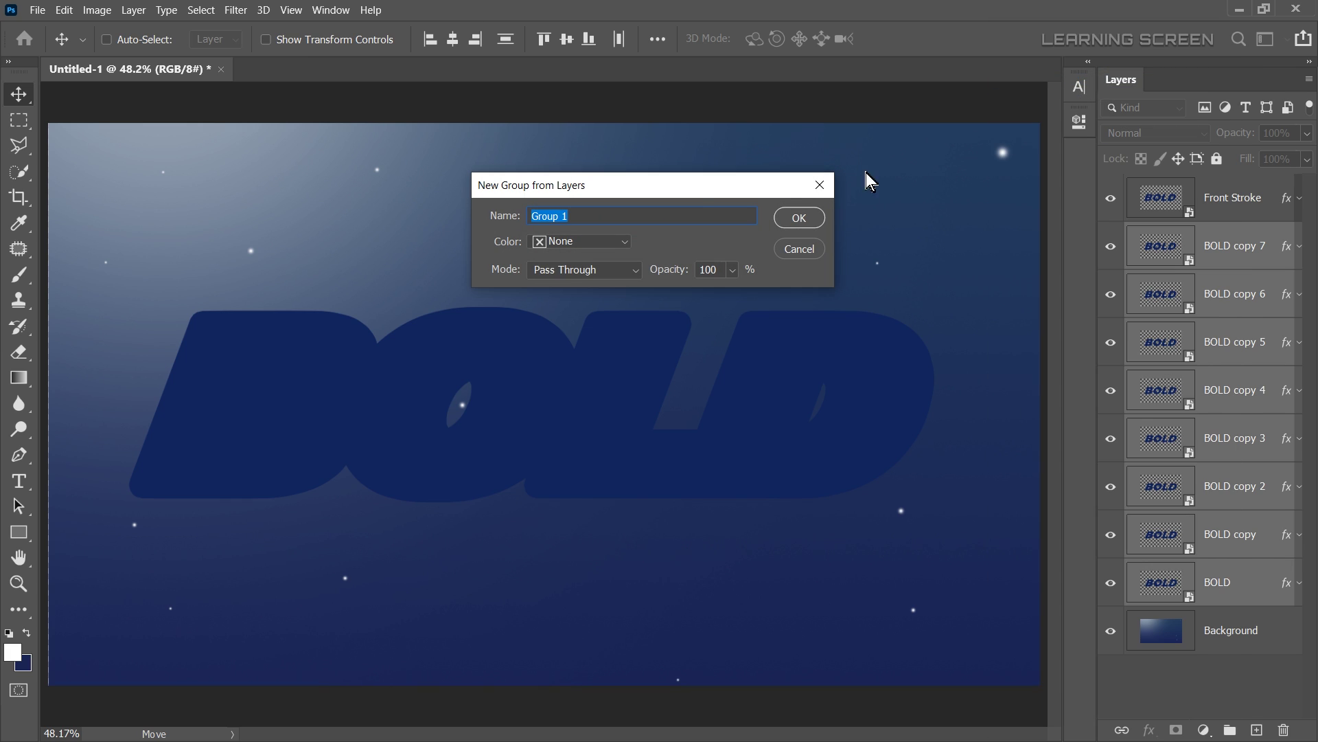
text(Depth)
key(Return)
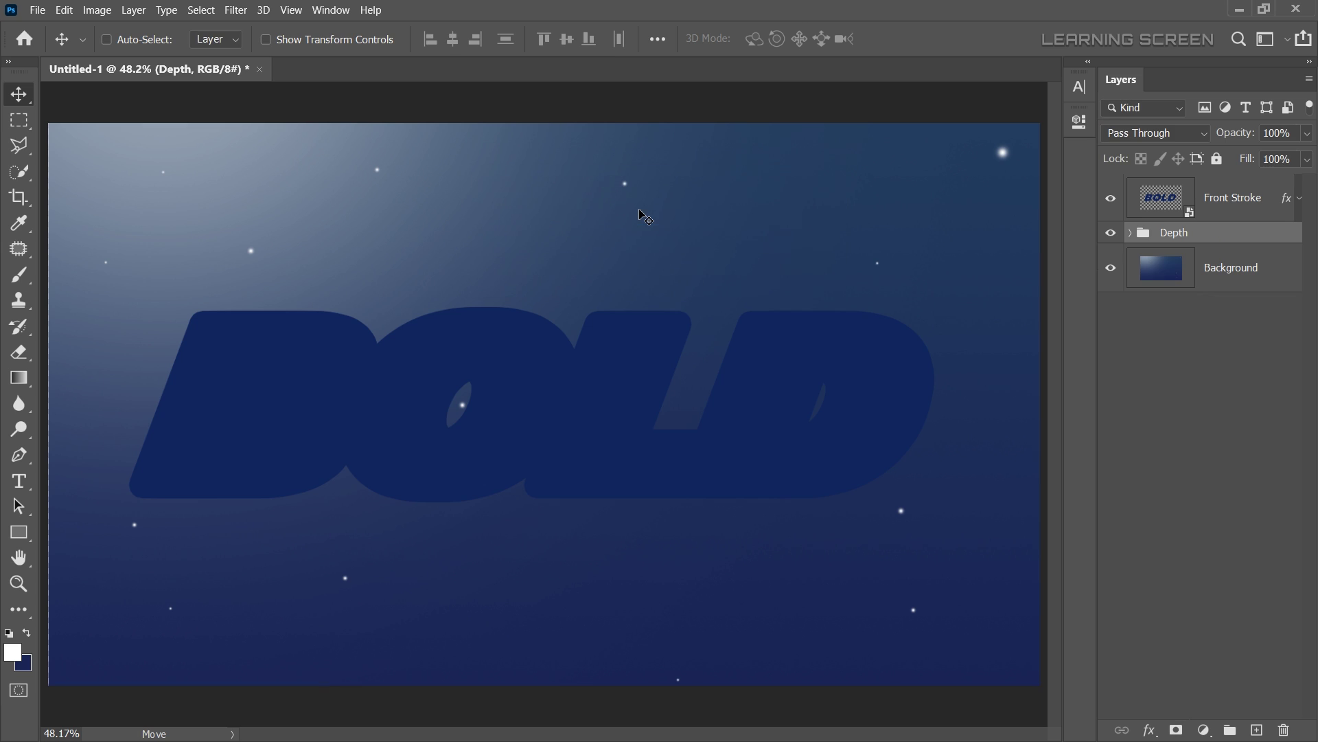
Step: Switch Front Stroke's Stroke effect fill type to Gradient
click(1254, 208)
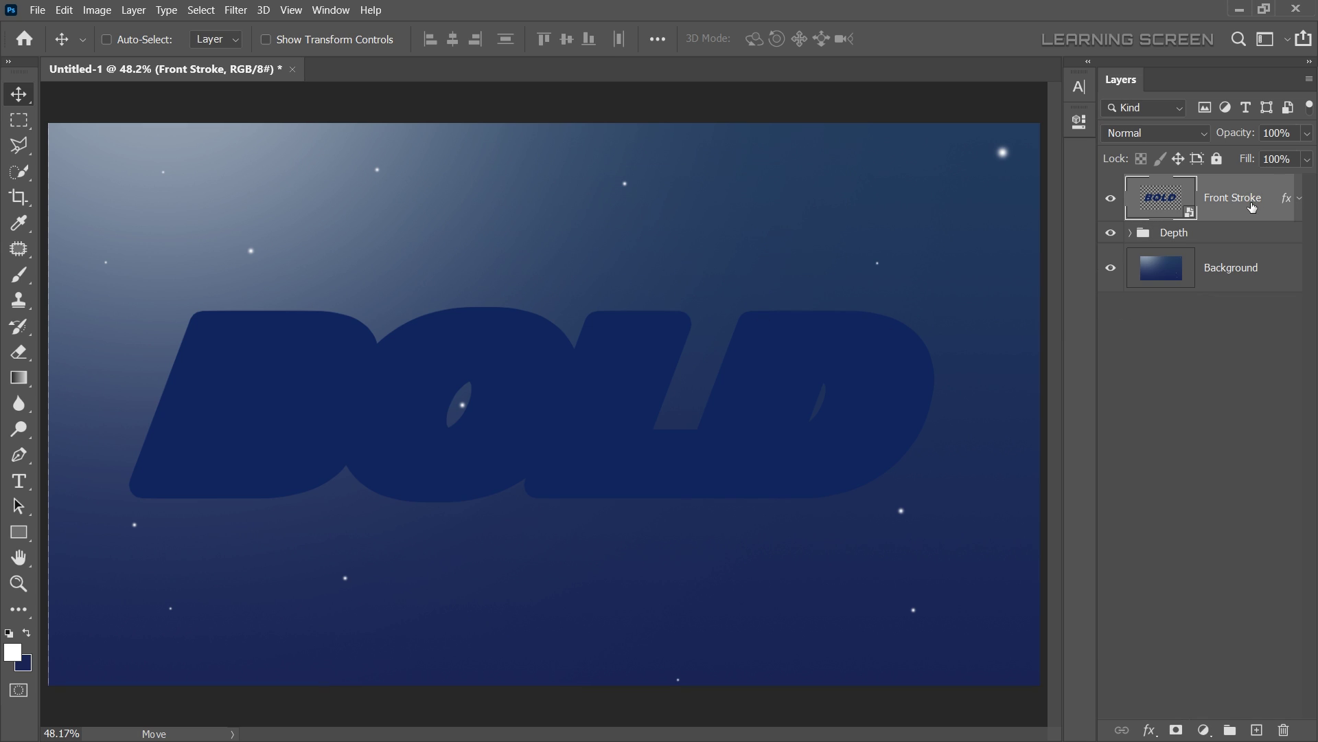
click(1300, 199)
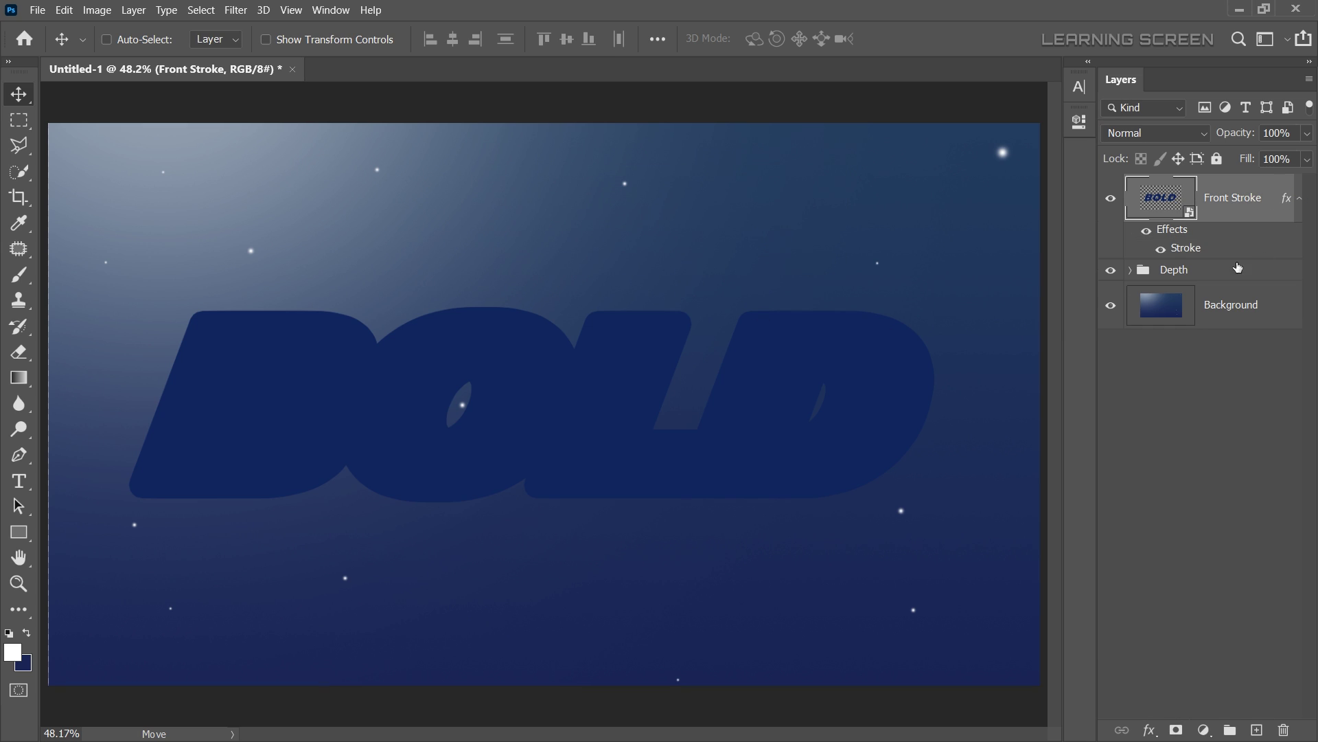
double_click(1196, 249)
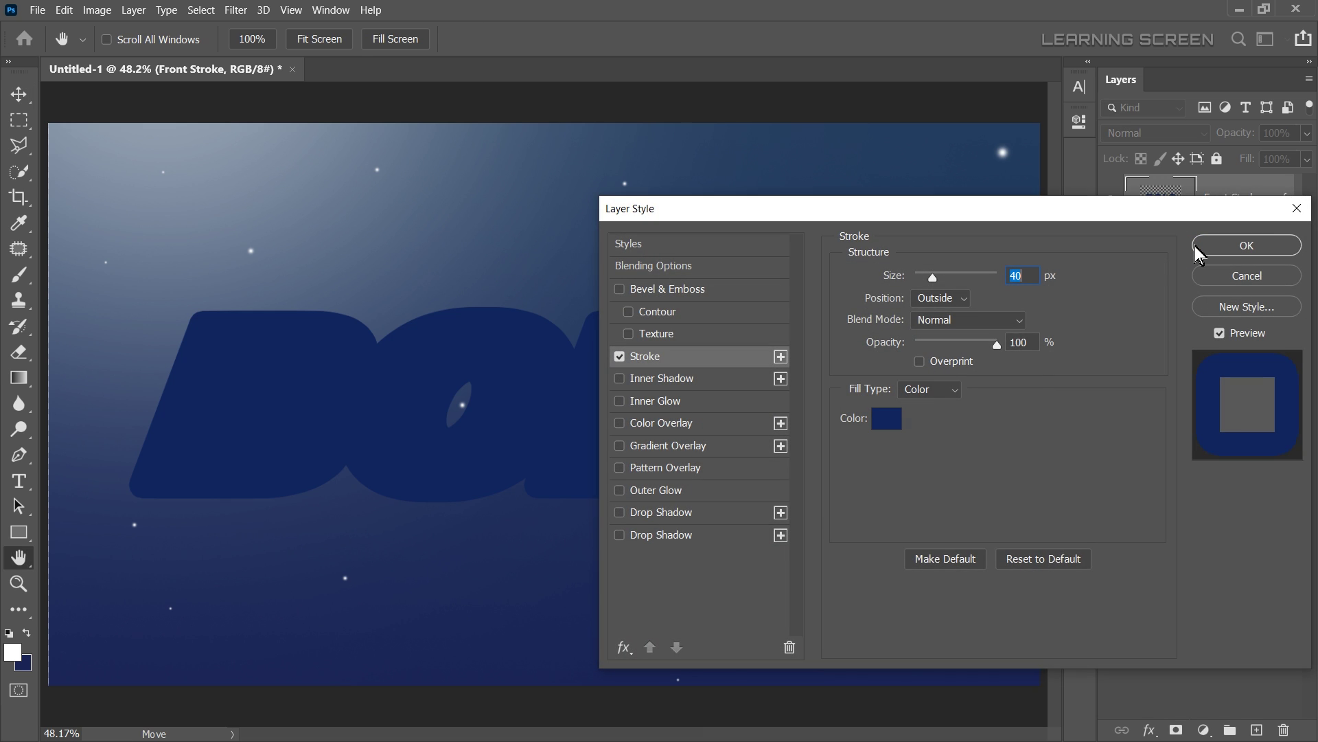
click(931, 389)
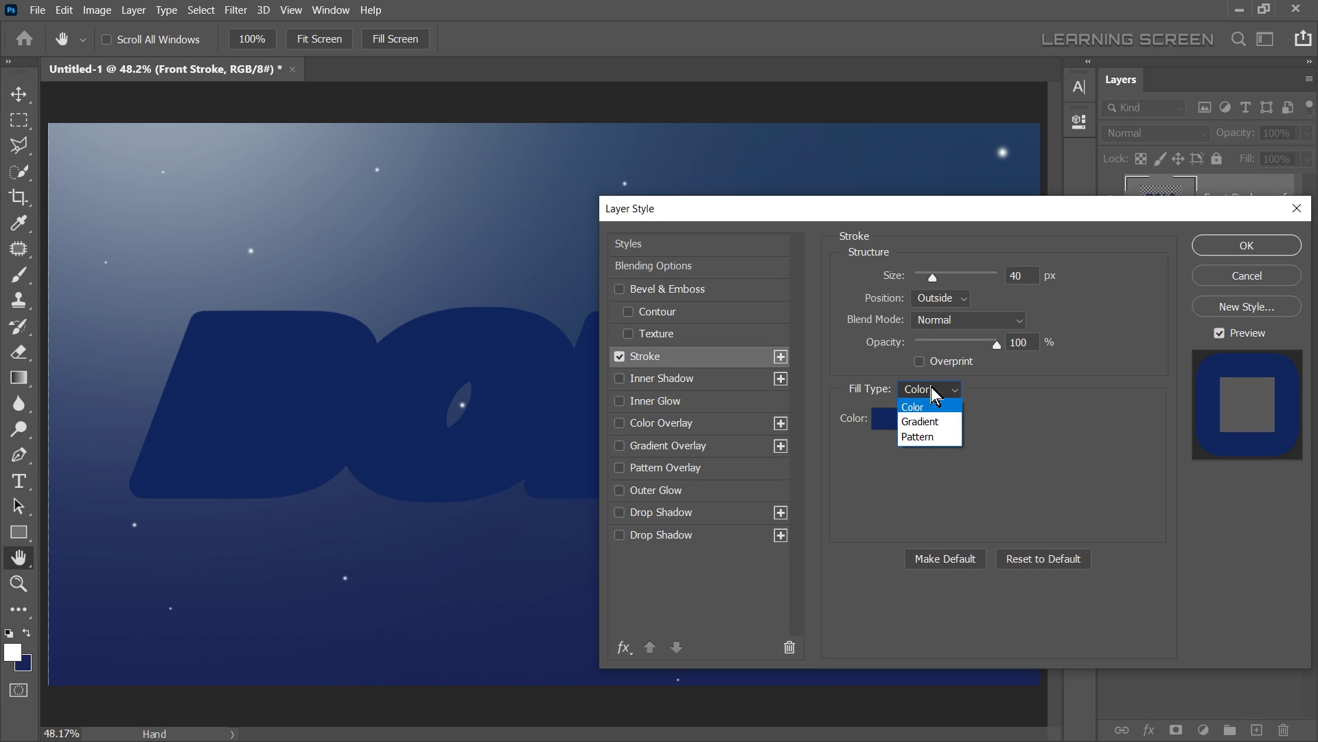
click(923, 421)
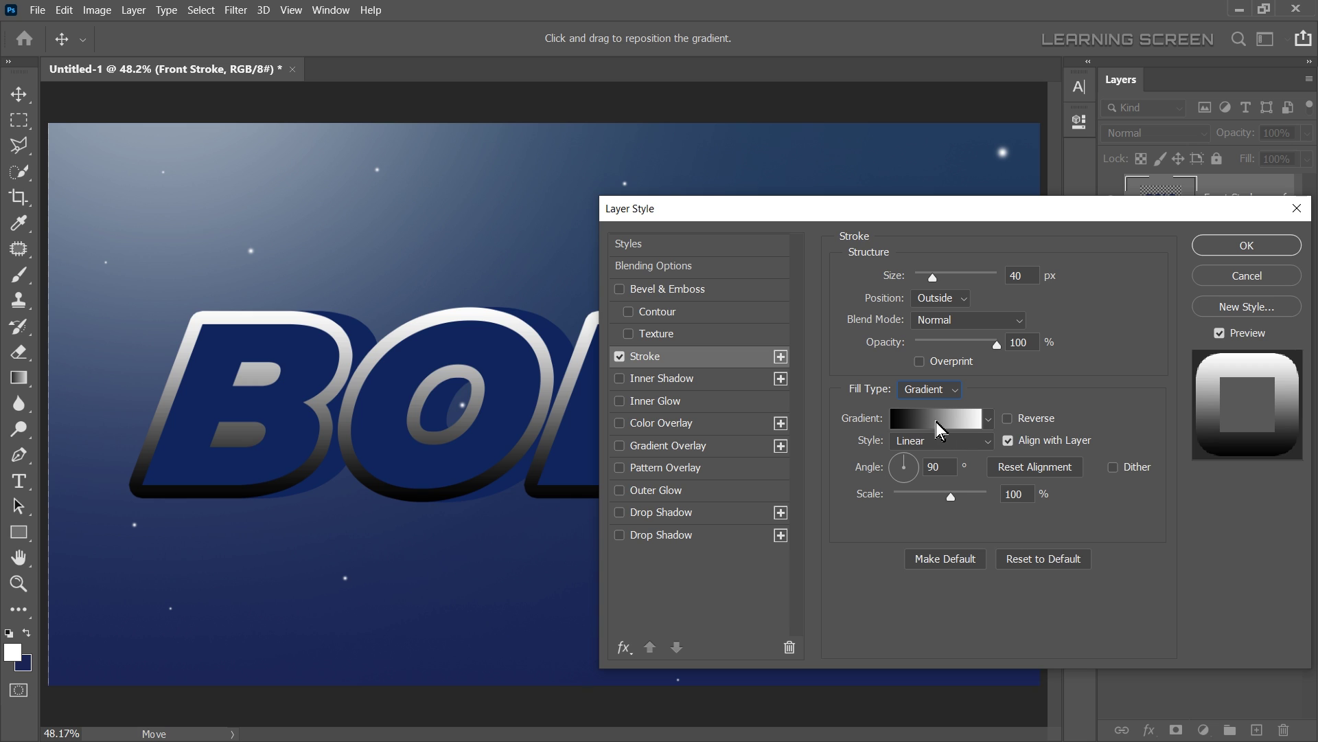
click(939, 429)
drag(976, 156, 915, 176)
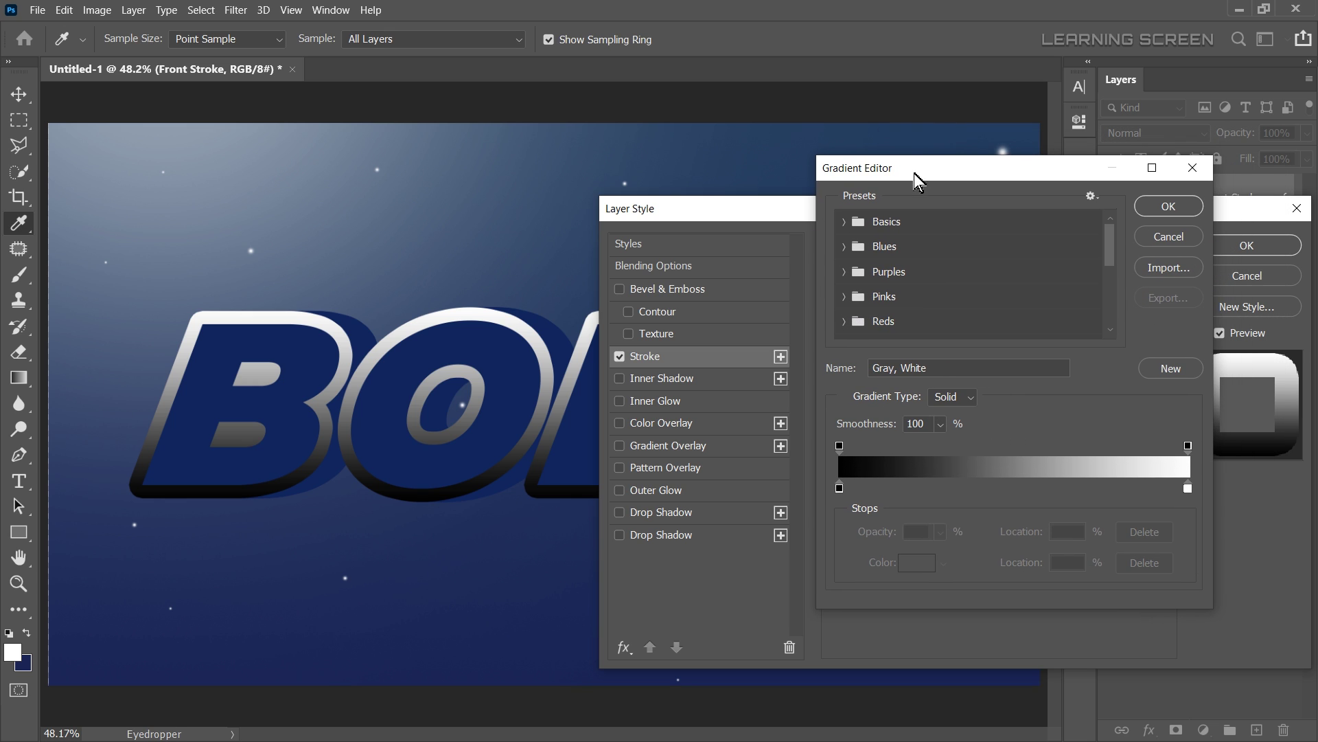
Step: Set the gradient stops to deep blue #003b72 and cyan #23eaec and apply
click(840, 489)
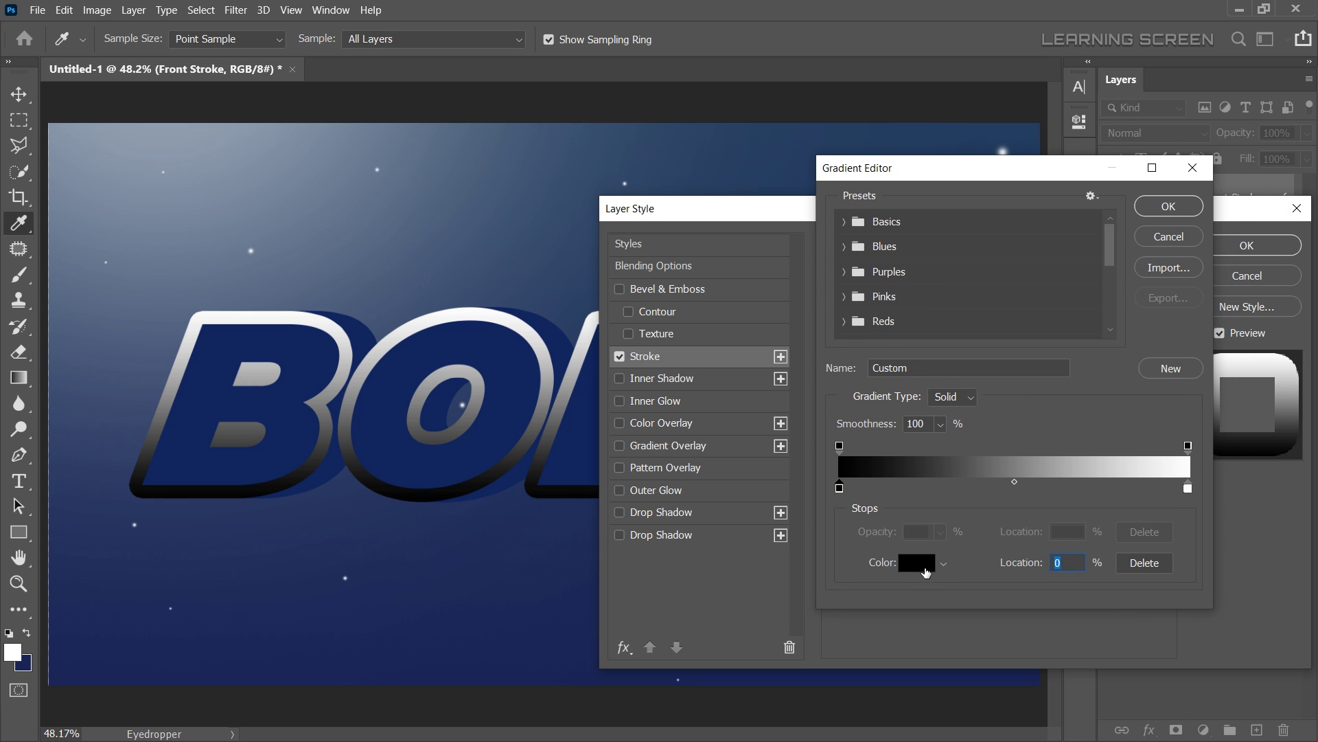
click(917, 563)
drag(289, 496, 296, 544)
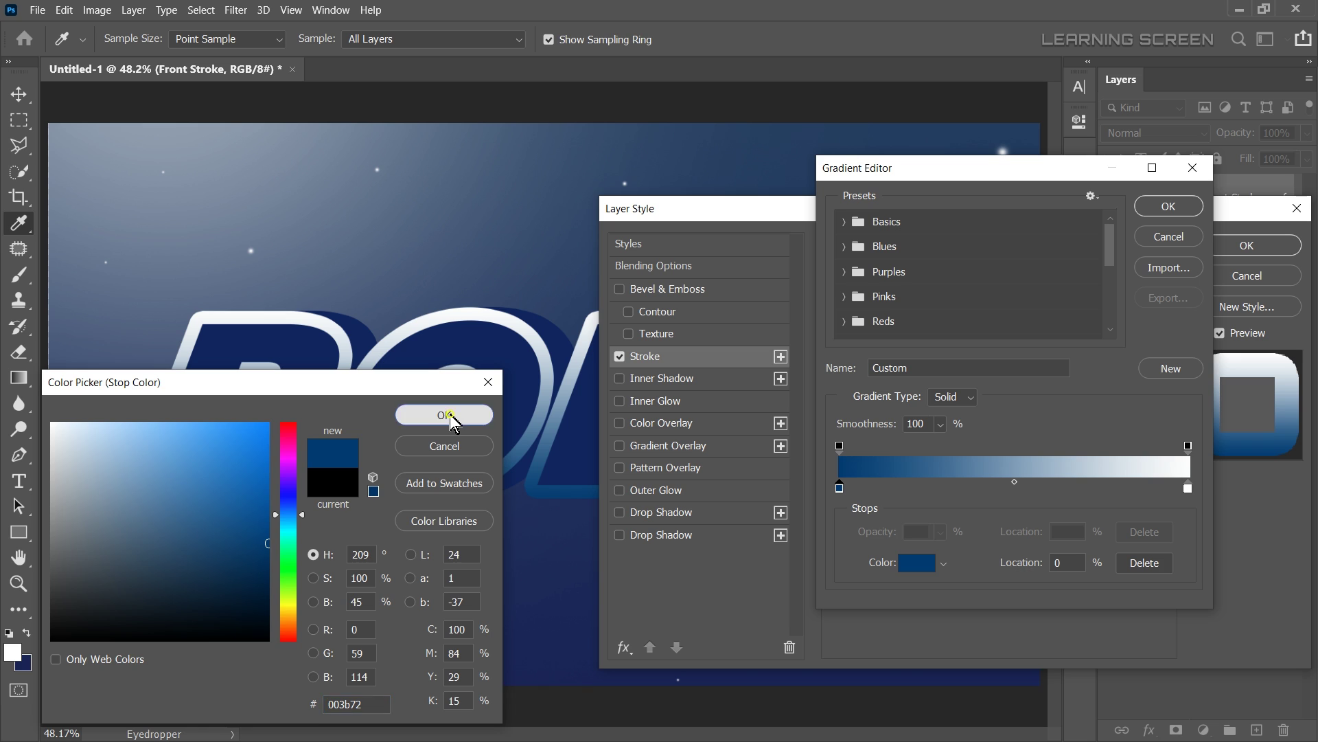
click(451, 414)
click(1188, 489)
click(916, 562)
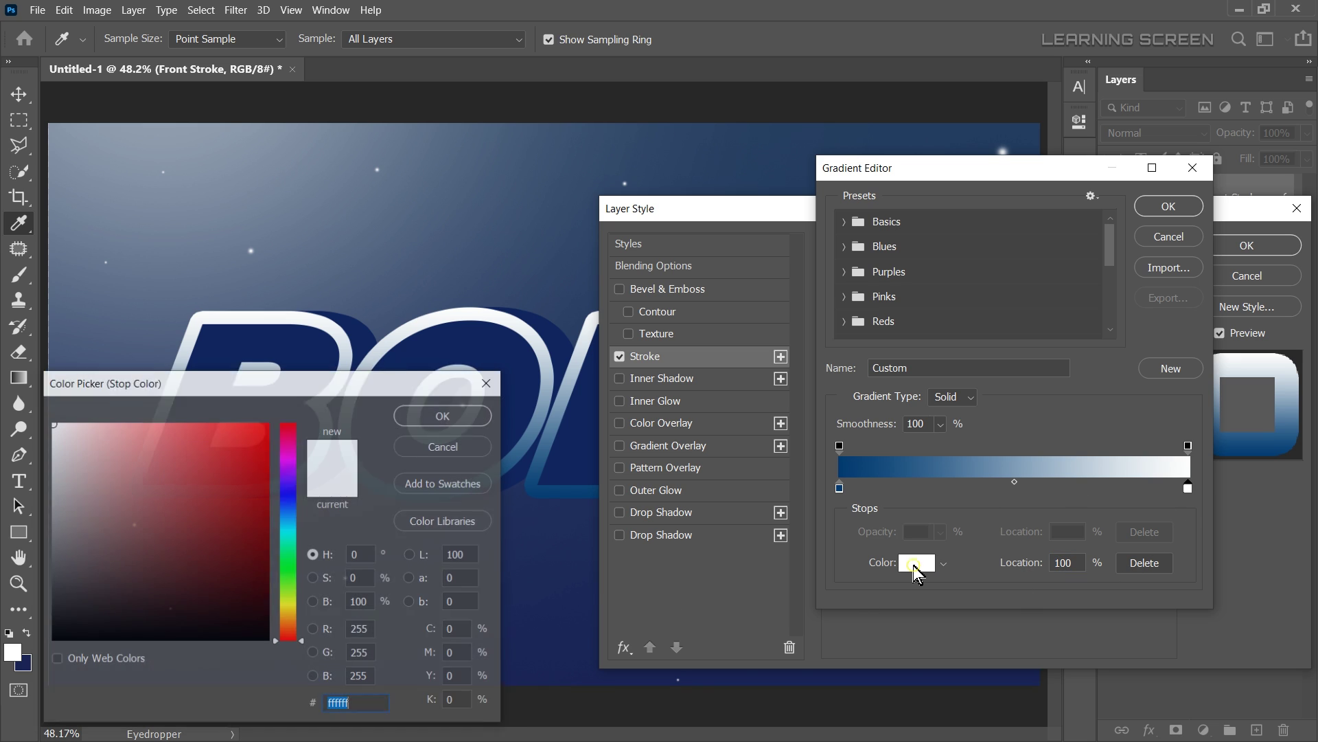
drag(294, 506, 295, 533)
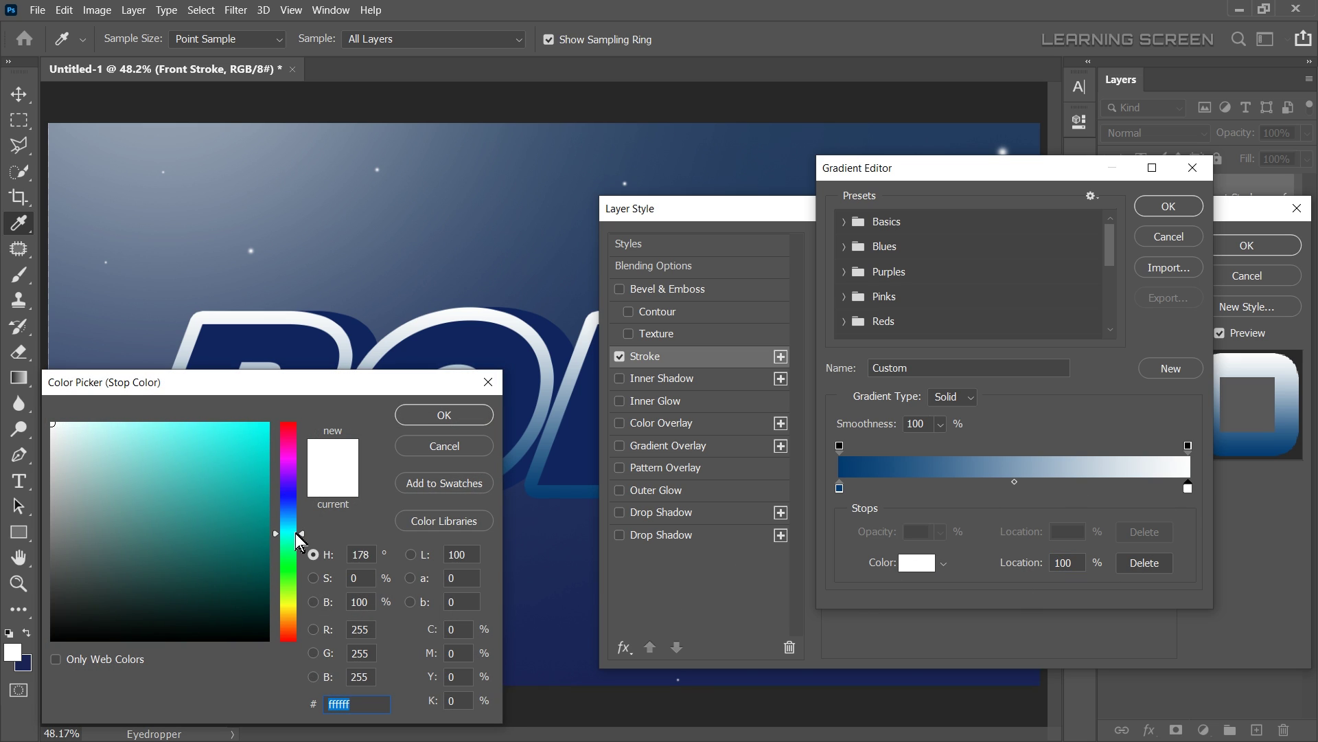
click(238, 438)
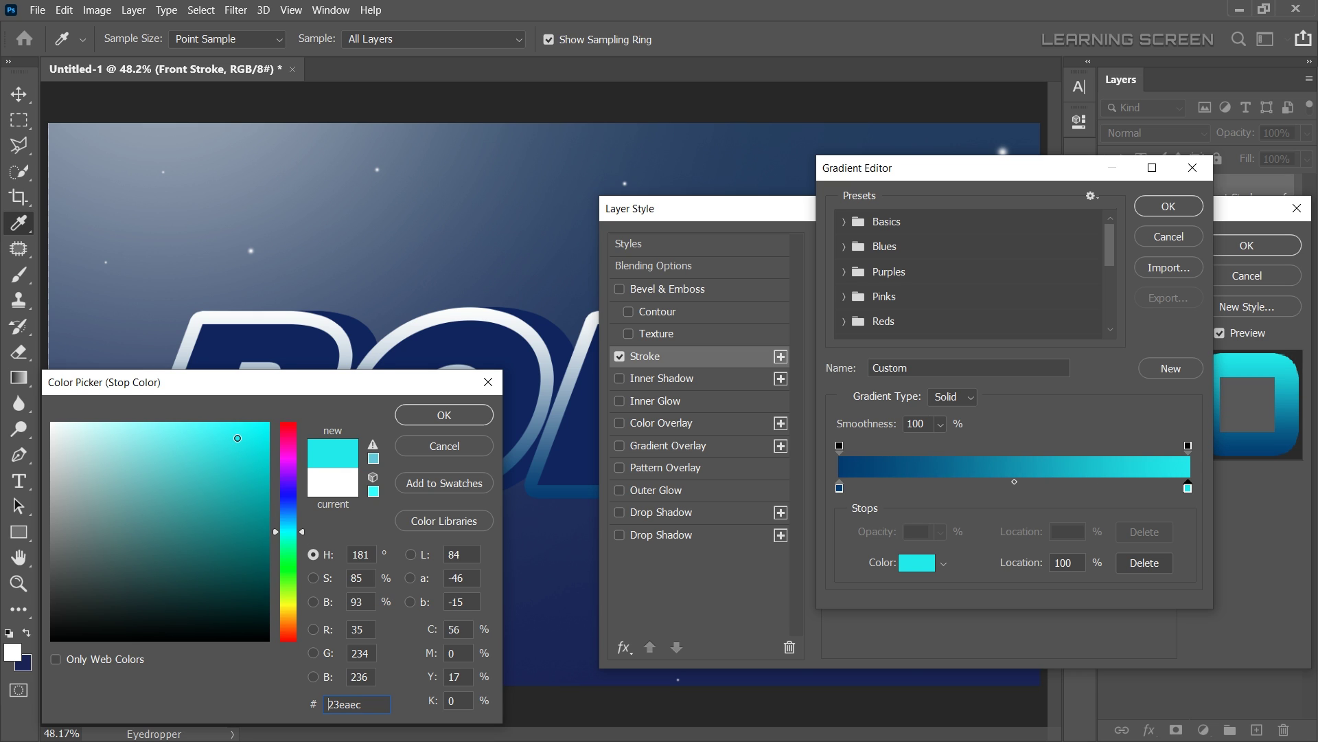
click(448, 415)
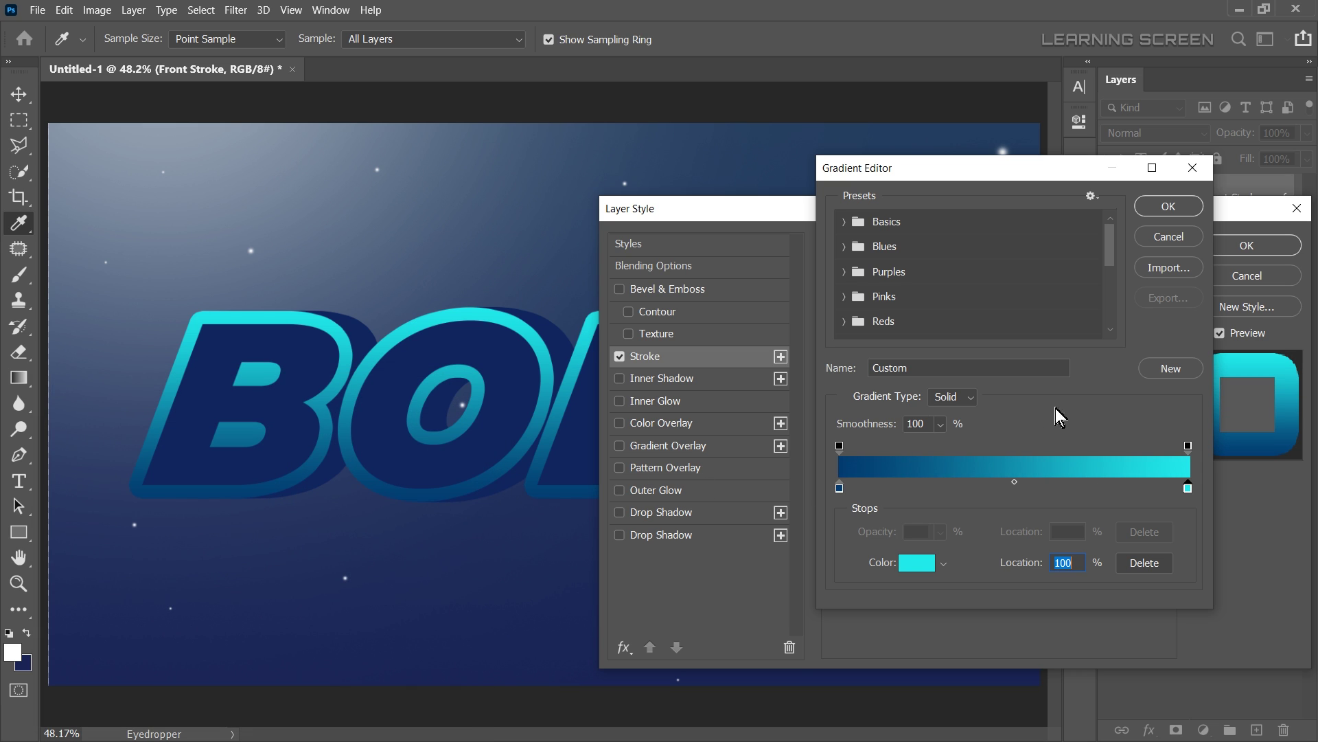
click(1168, 206)
click(1246, 245)
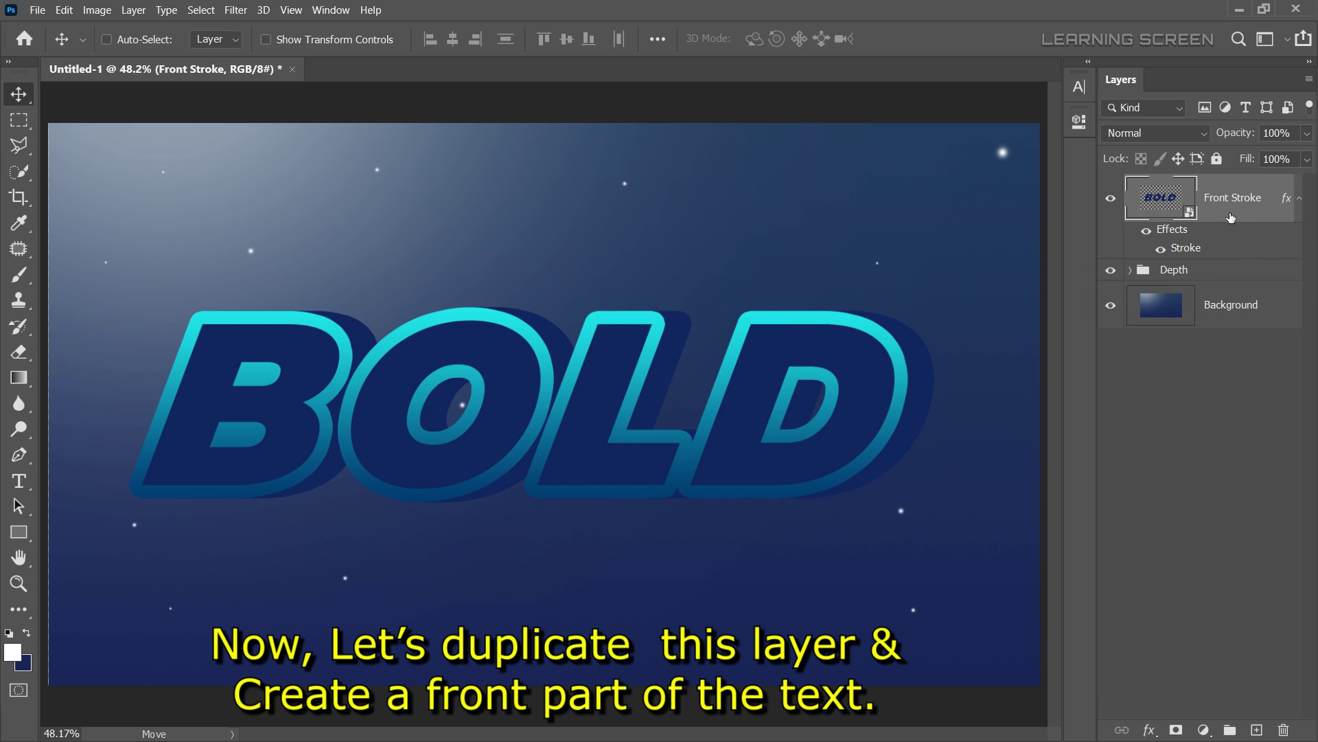
Step: Duplicate the Front Stroke layer as a new layer named Front
right_click(1267, 210)
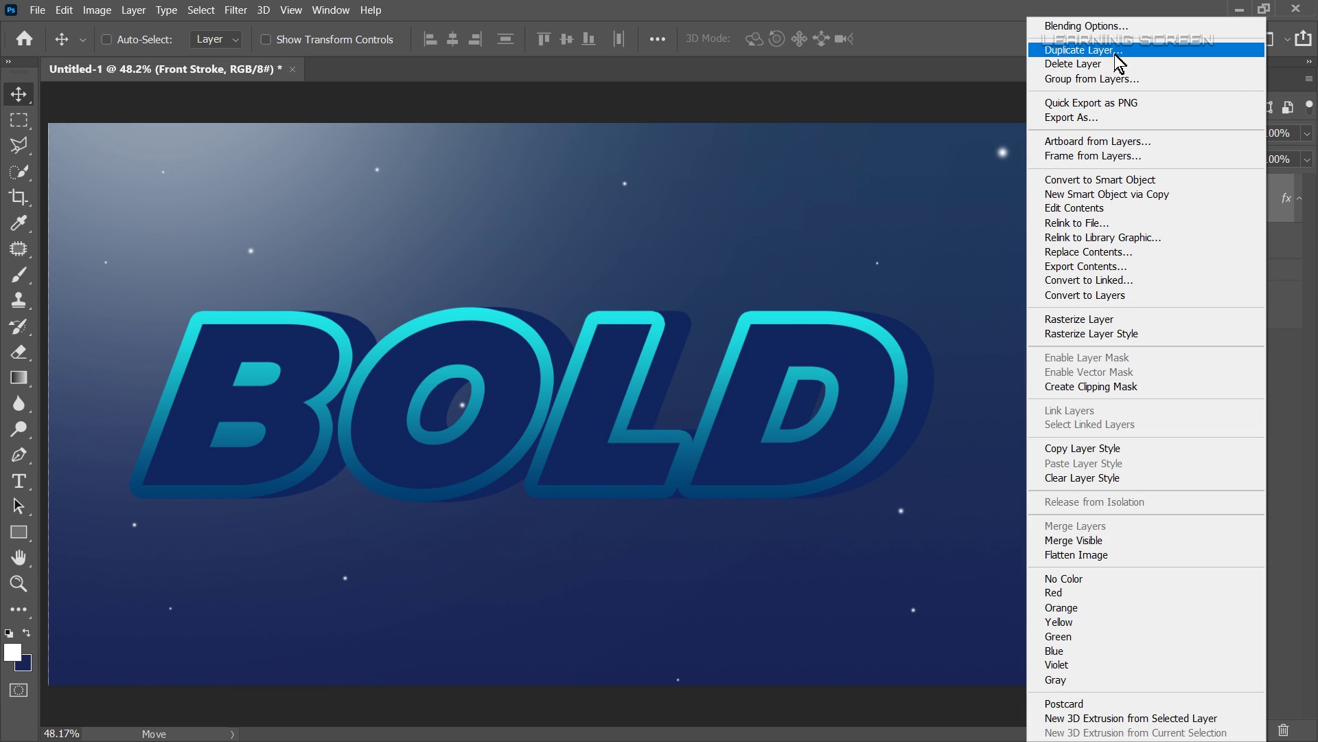
click(1084, 50)
text(Fr)
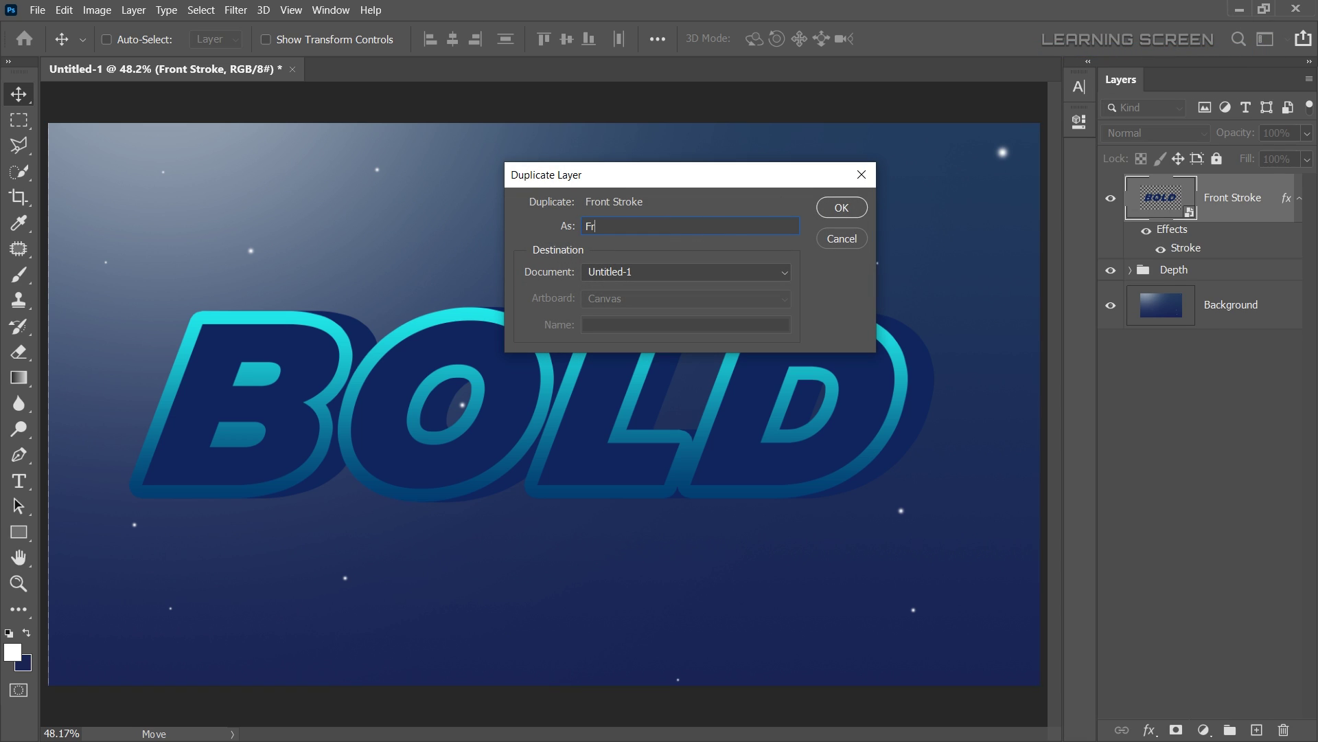
text(ont)
key(Return)
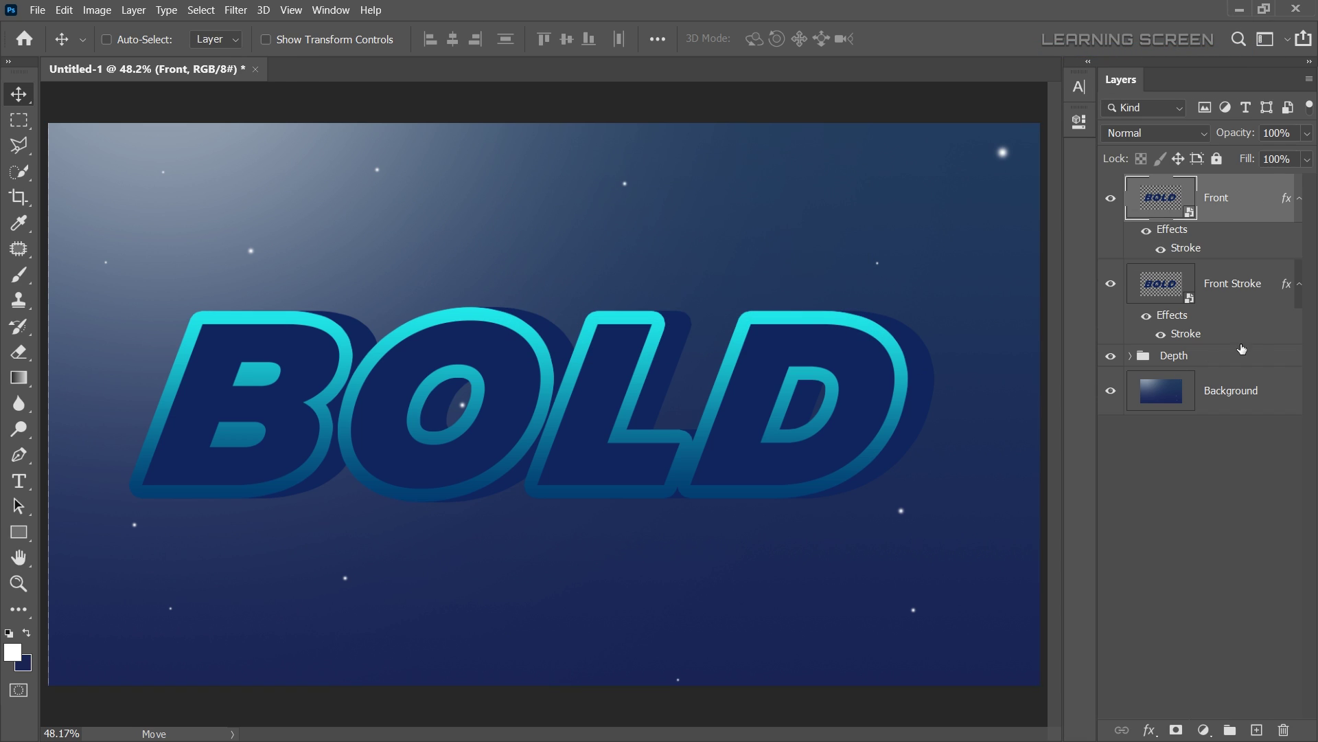
Step: Clear all layer effects from the new Front layer
click(1299, 283)
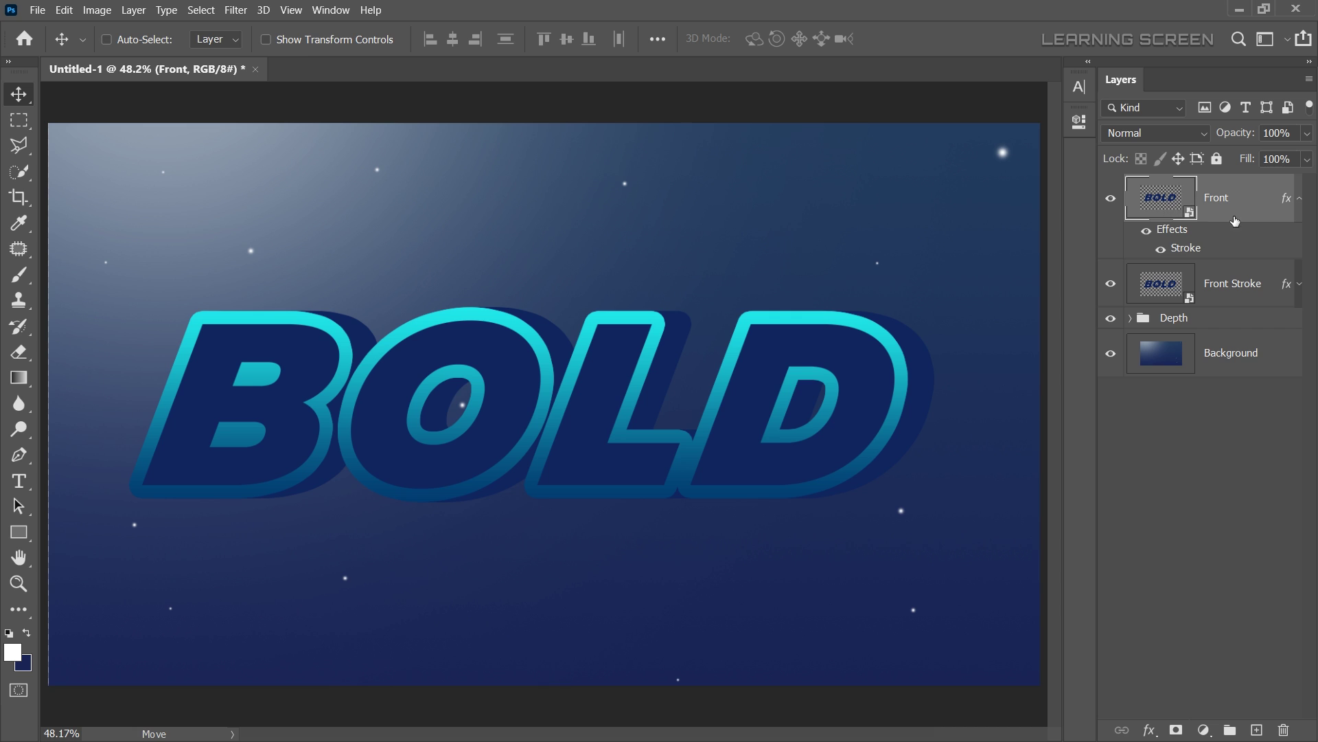
right_click(1251, 209)
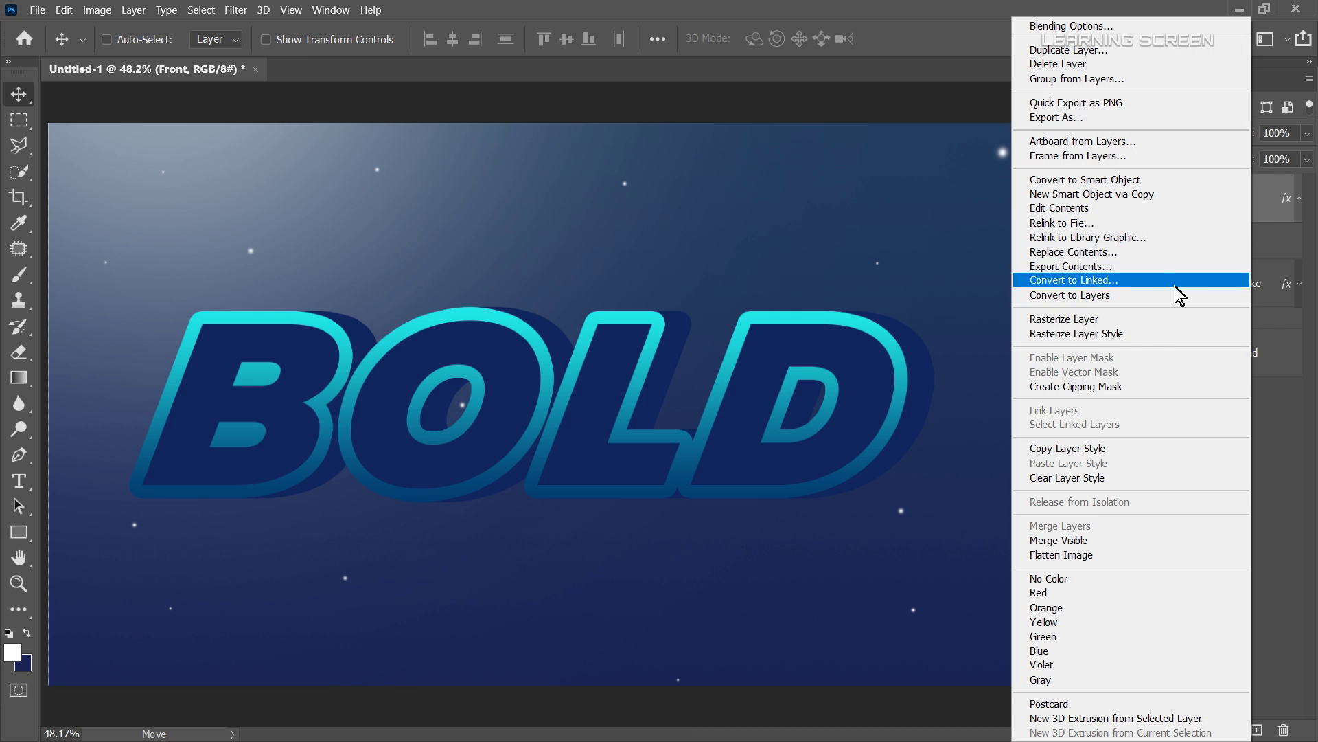
click(1106, 479)
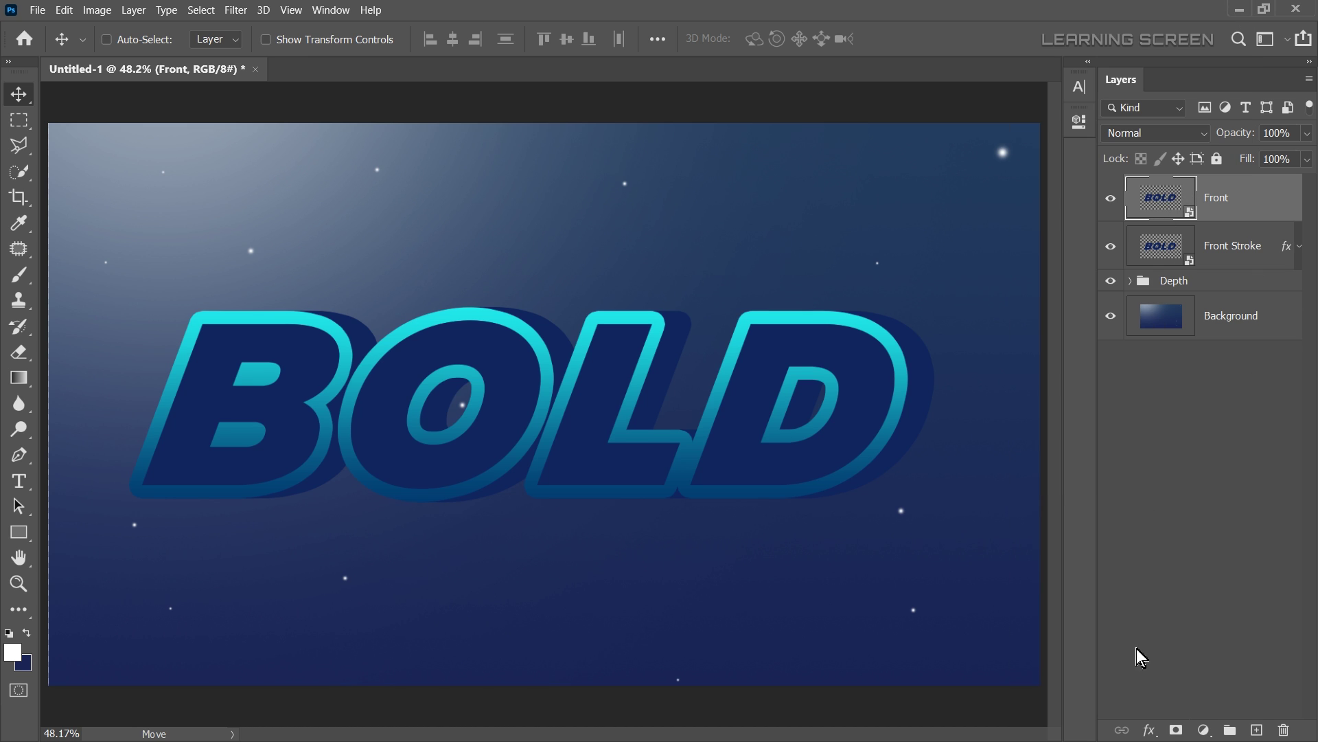
click(1148, 730)
Step: Add a pure white (#ffffff) Color Overlay to the Front layer
click(1193, 663)
click(1041, 280)
click(41, 398)
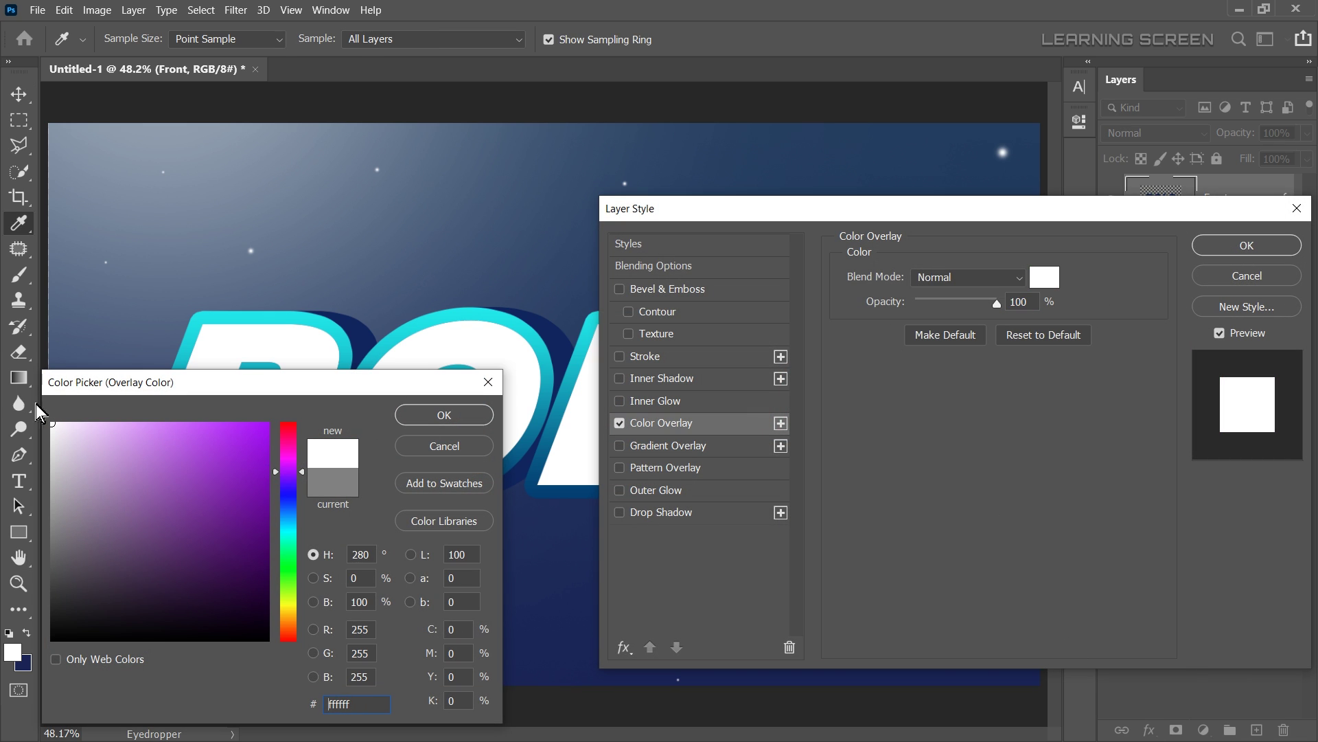
key(Return)
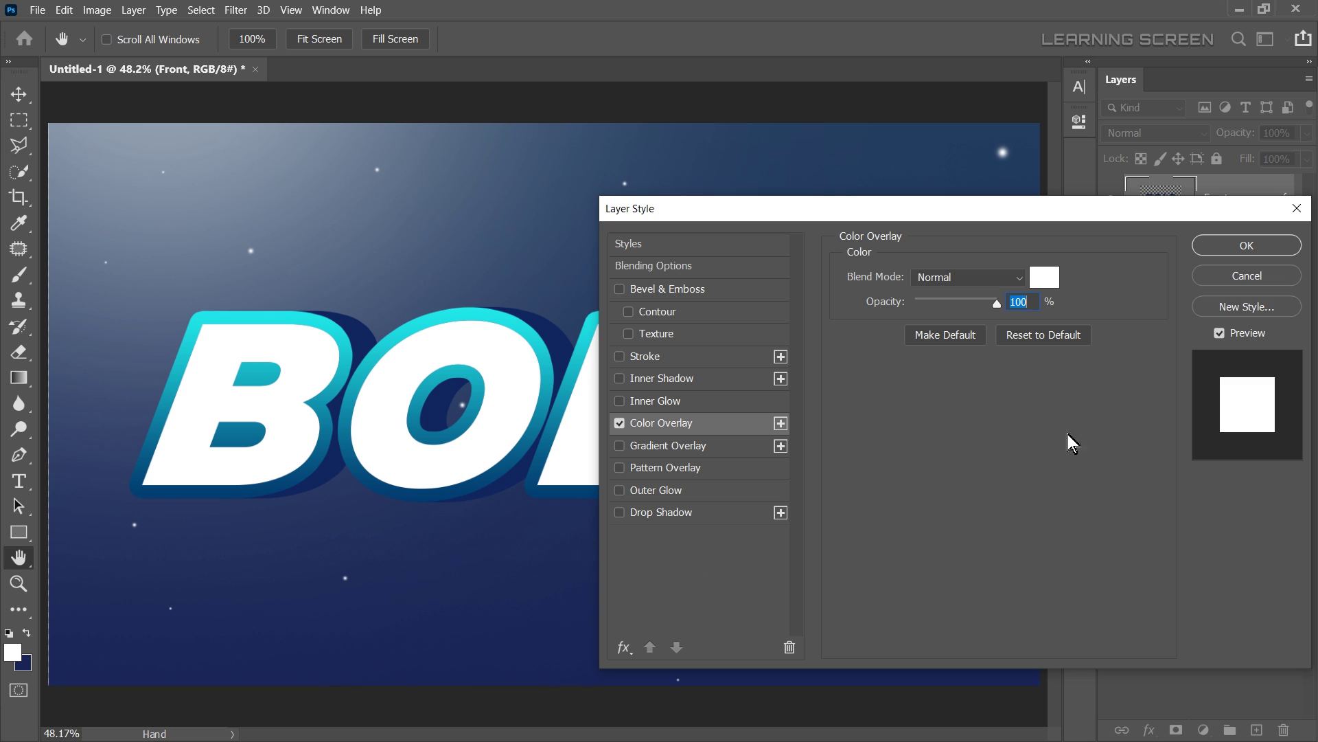
click(1246, 245)
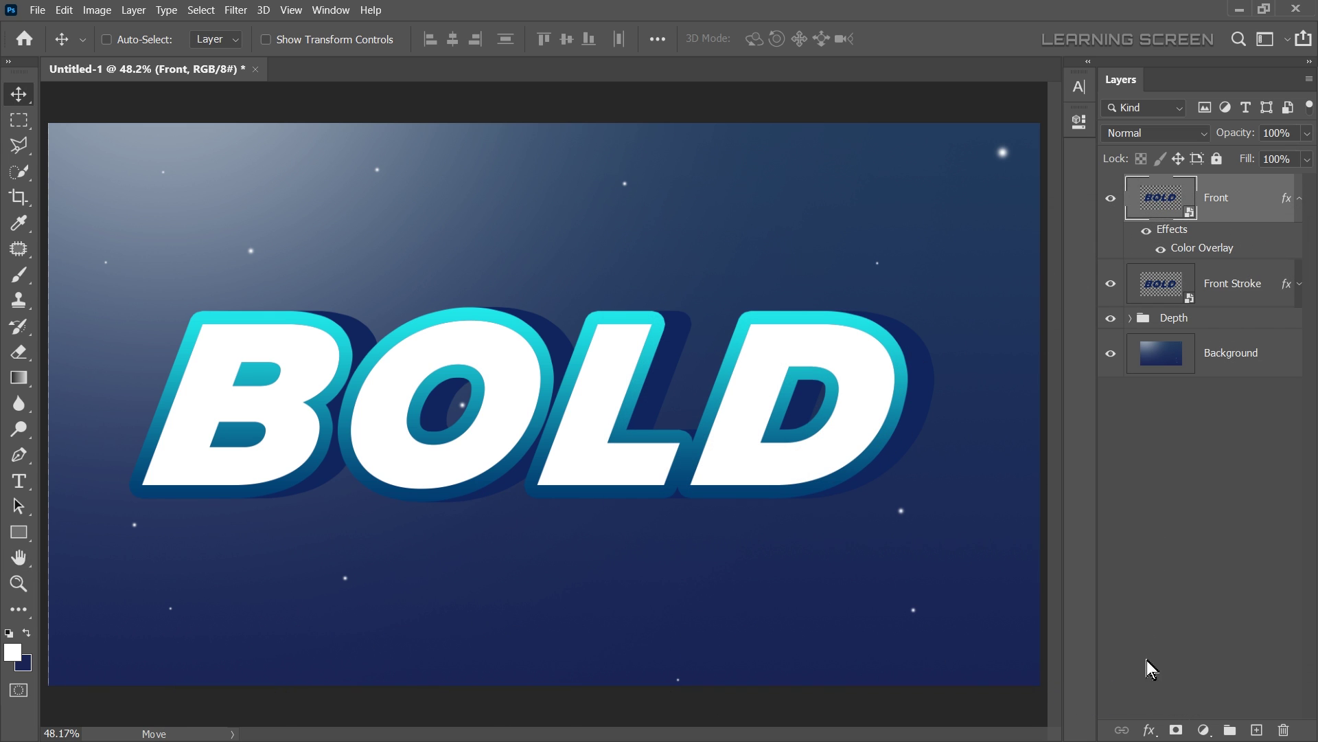
click(1148, 730)
Step: Give Front a default black drop shadow at 141°, 16 px distance, 4 px size
click(1172, 717)
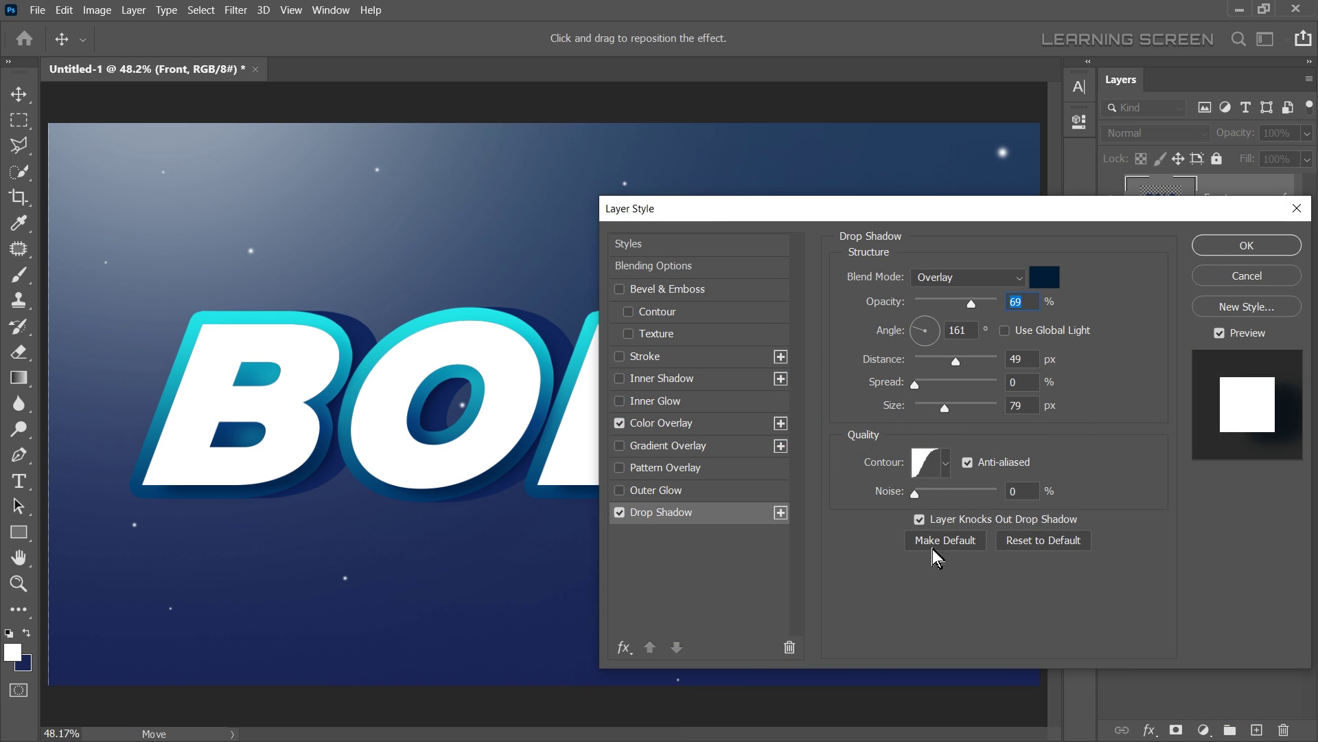
click(1202, 542)
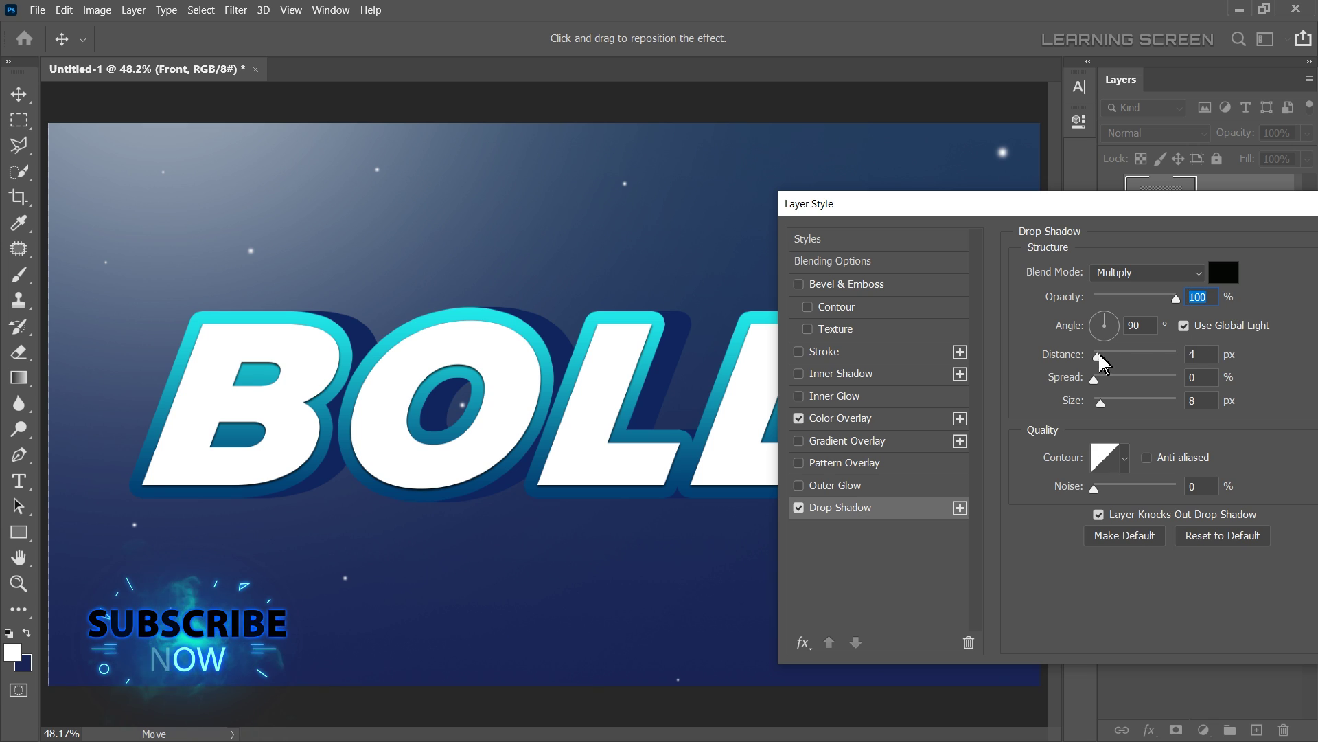
mouse_move(1097, 356)
mouse_down()
mouse_move(1115, 356)
mouse_move(1097, 321)
mouse_up()
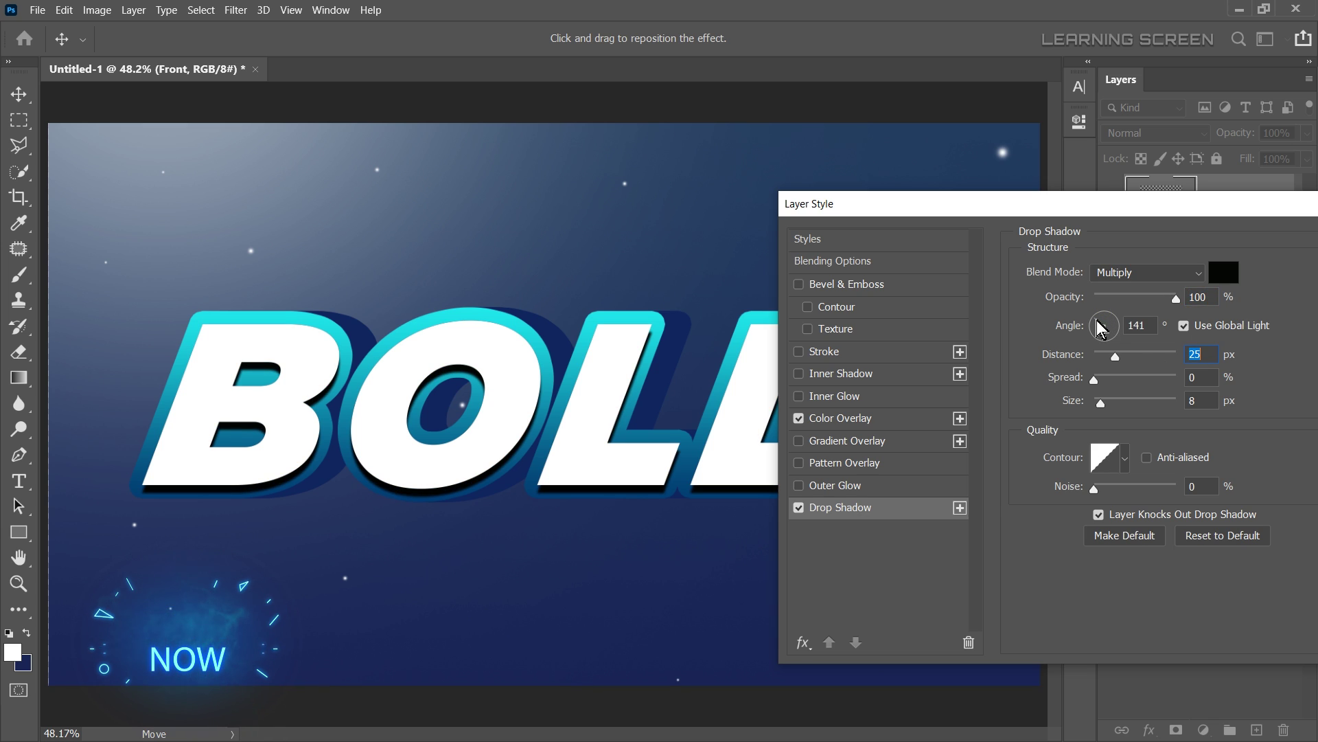
drag(1101, 403, 1072, 405)
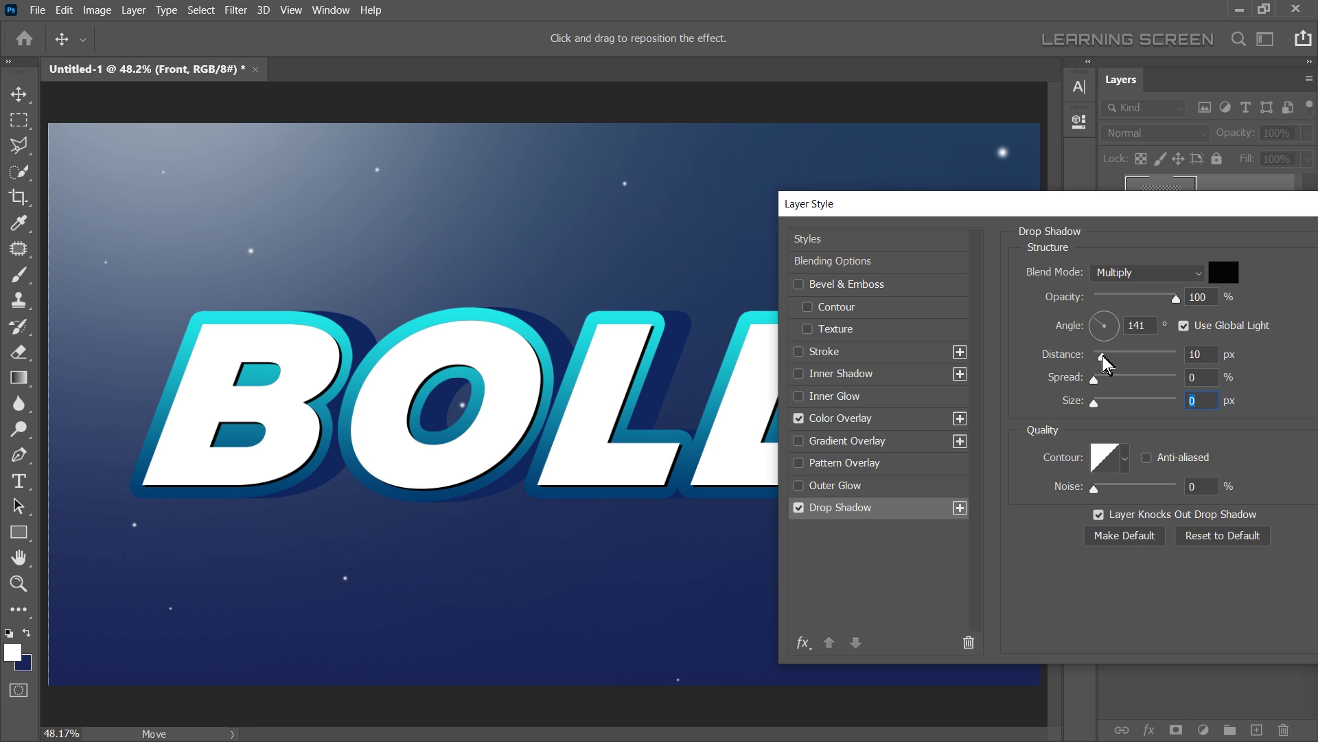
drag(1115, 356, 1101, 411)
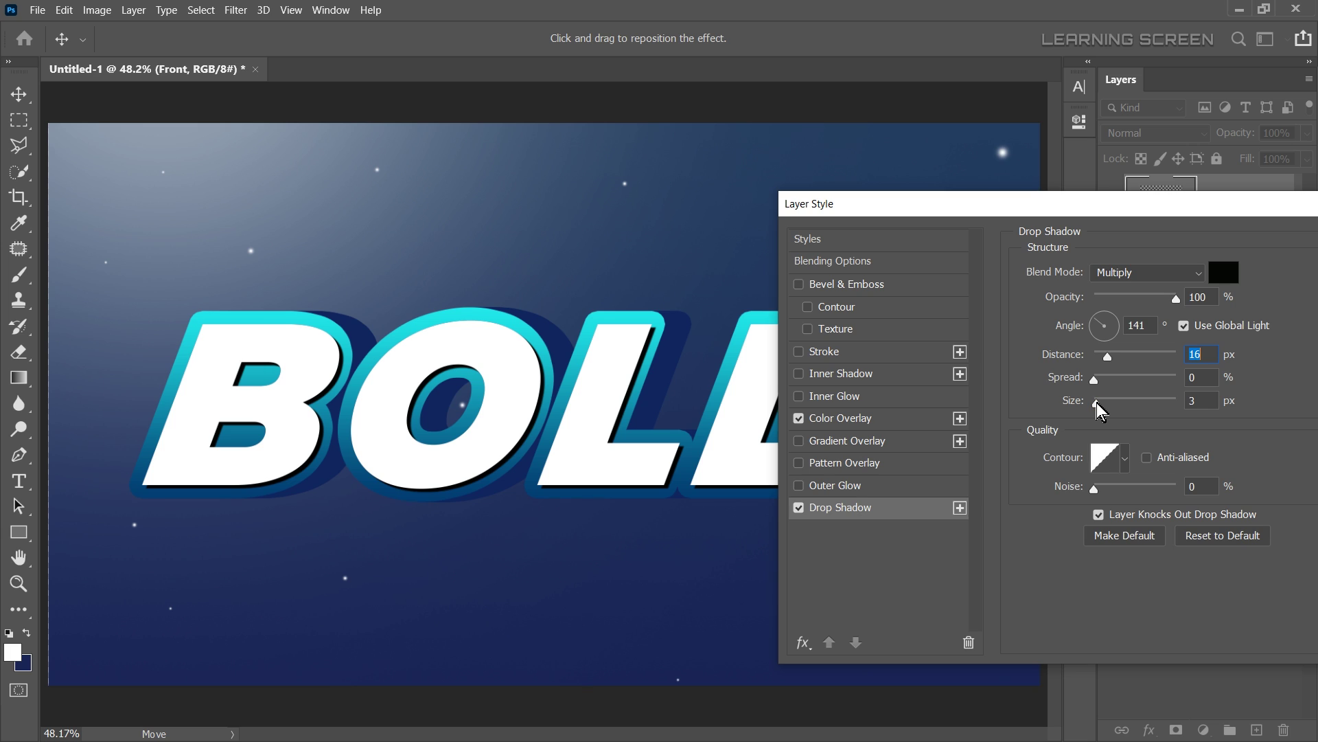
click(1097, 404)
drag(1140, 220, 960, 232)
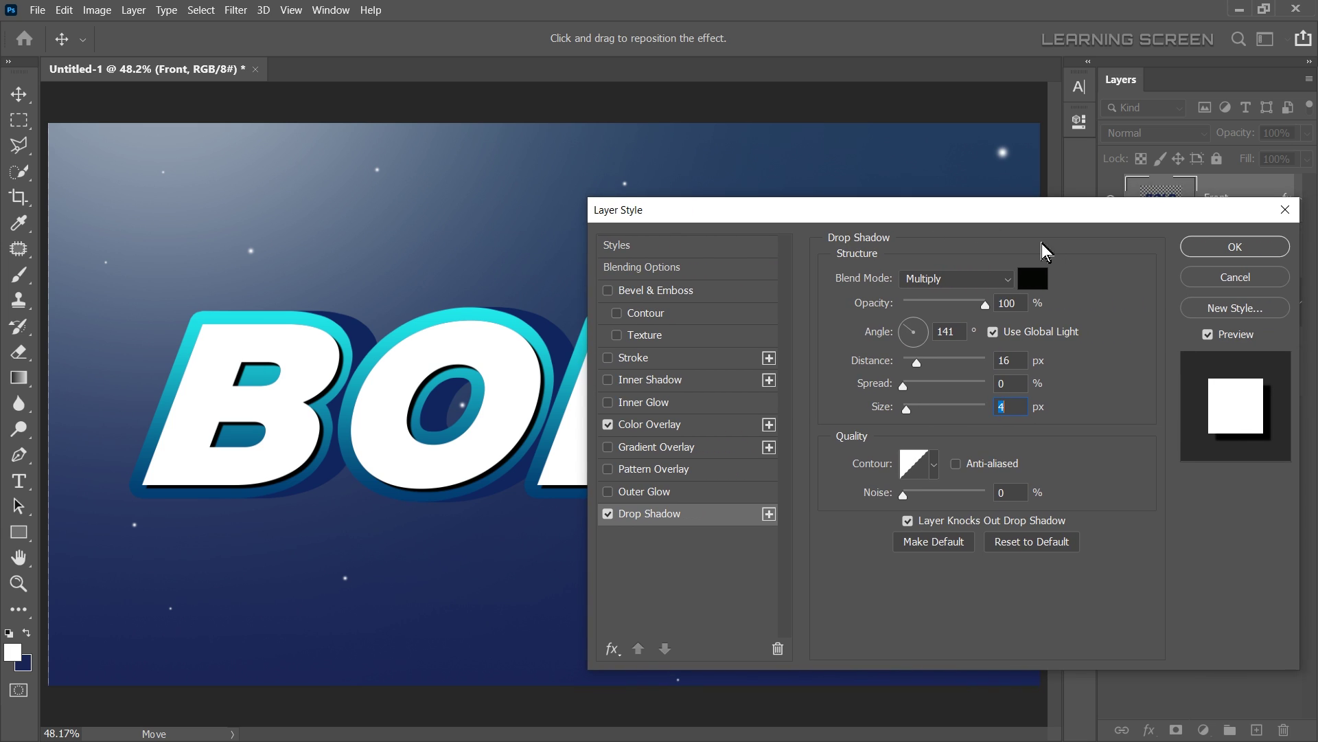
click(1230, 251)
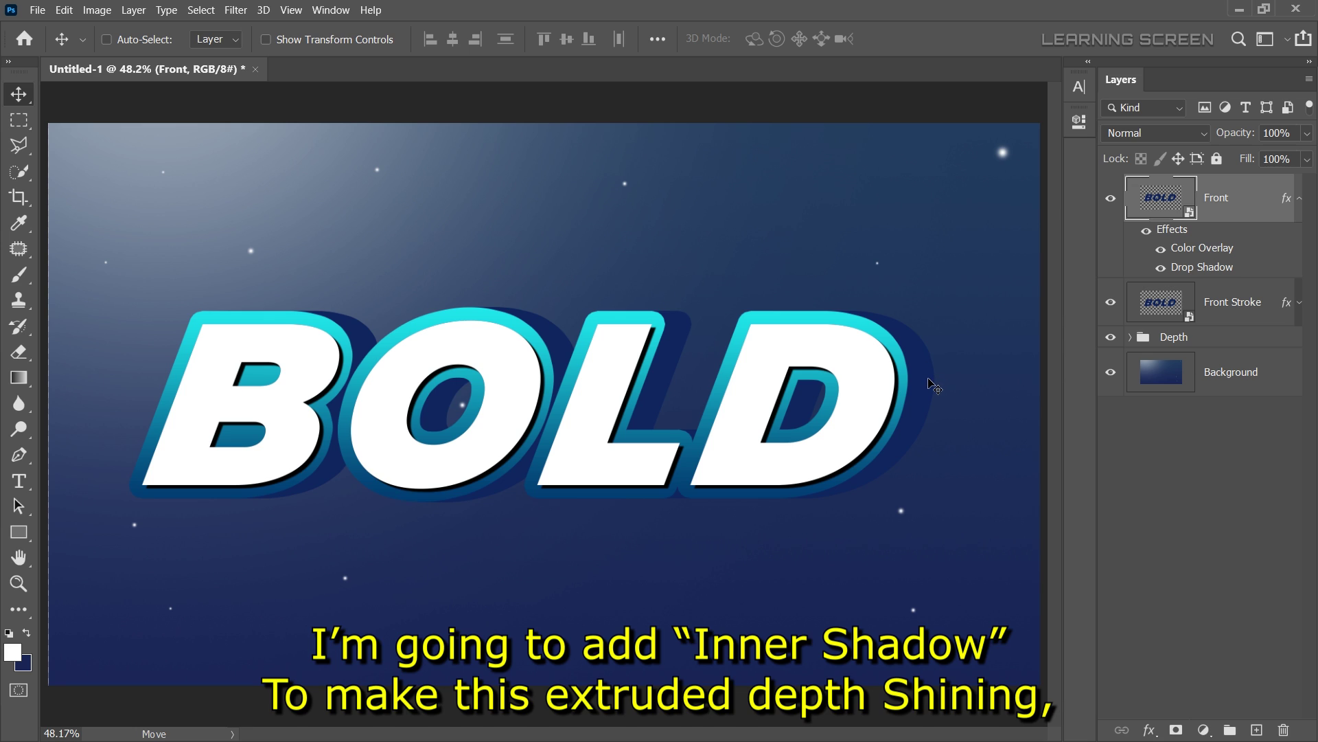
Step: Add a bright green Color Dodge inner shadow to the Depth group
click(1297, 198)
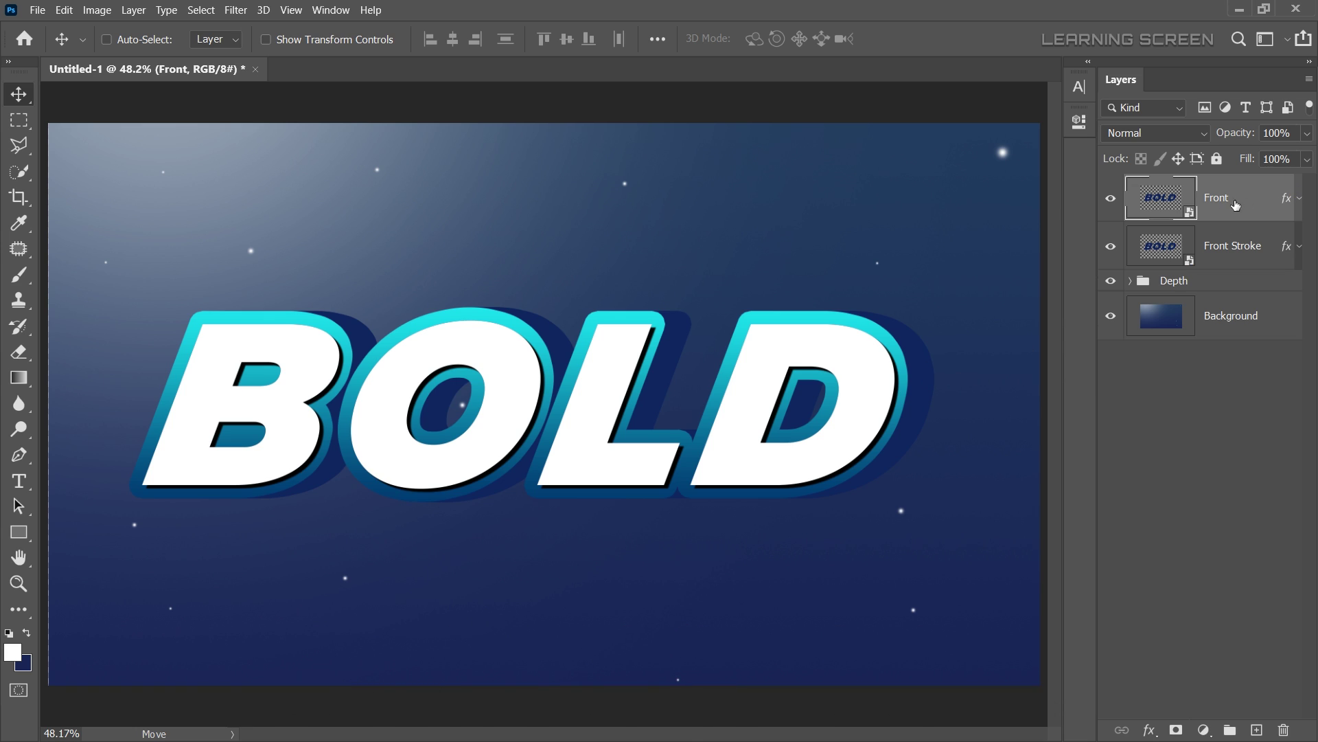
click(1236, 256)
click(1207, 287)
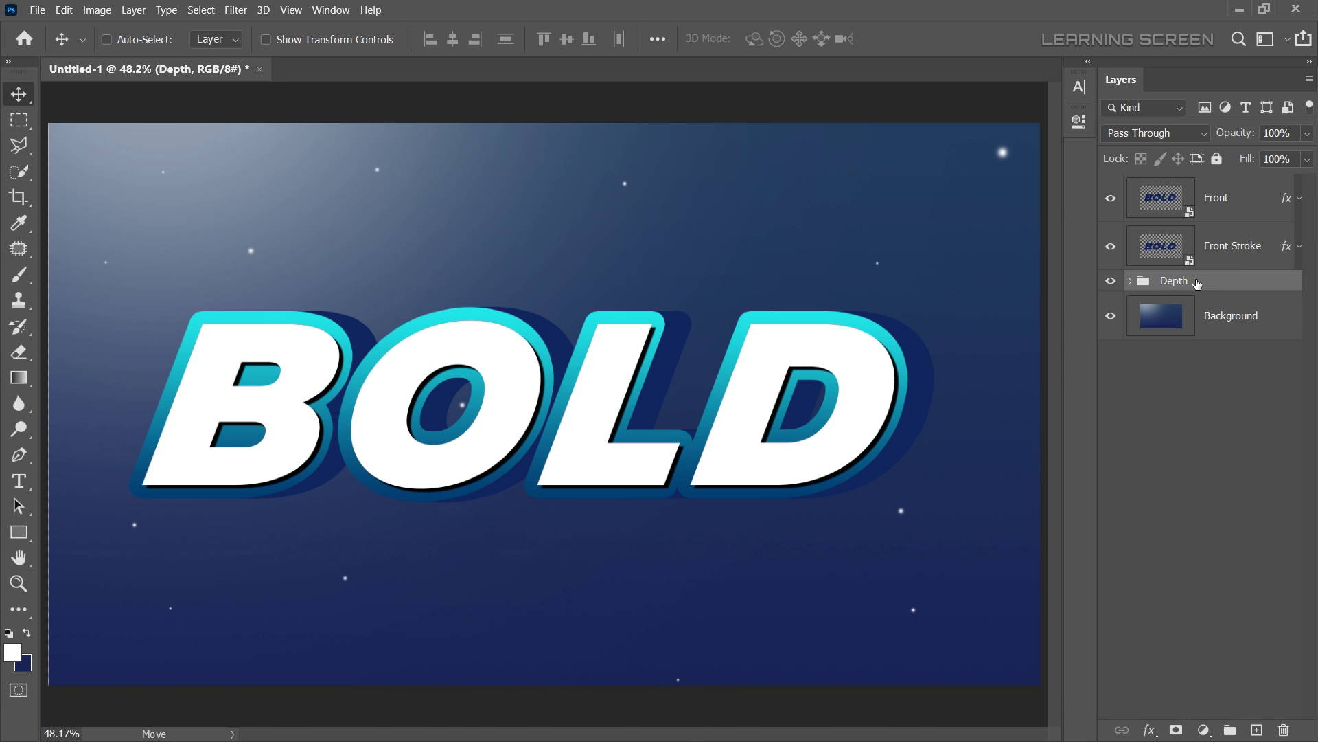
click(1149, 730)
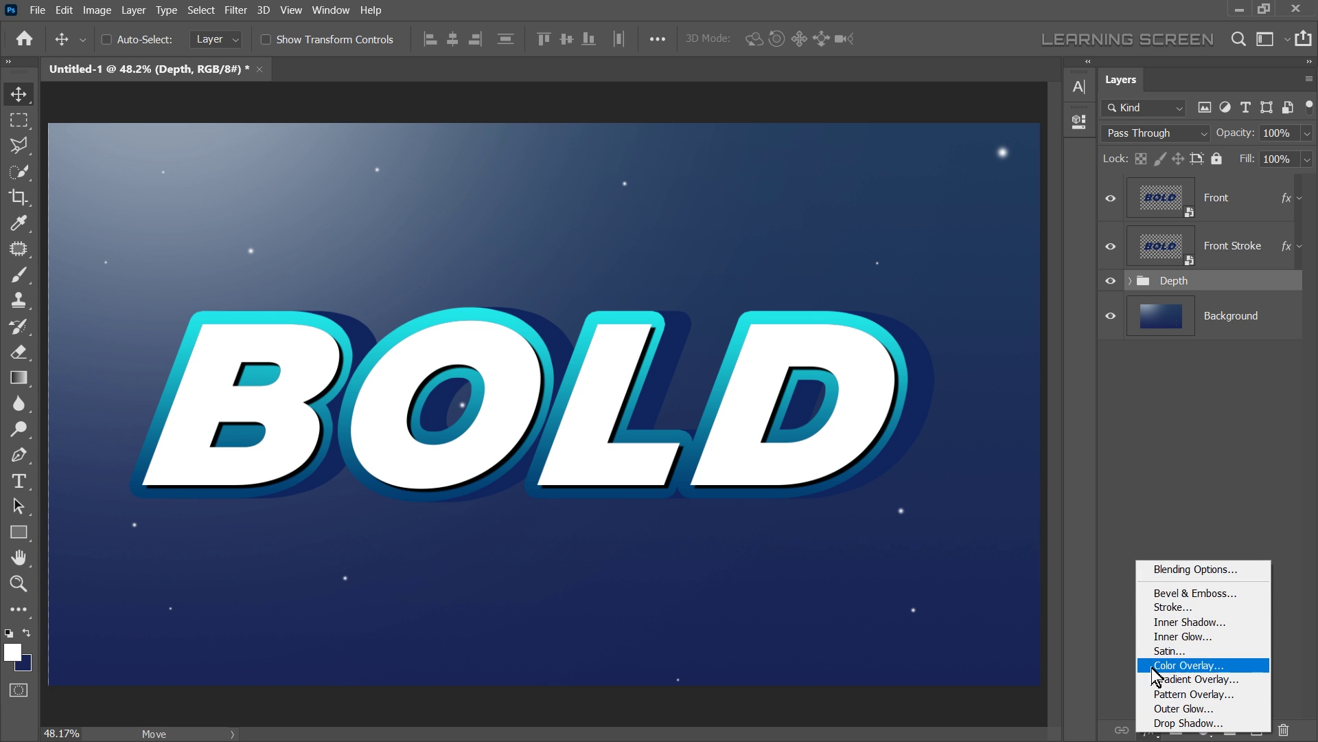
click(1198, 622)
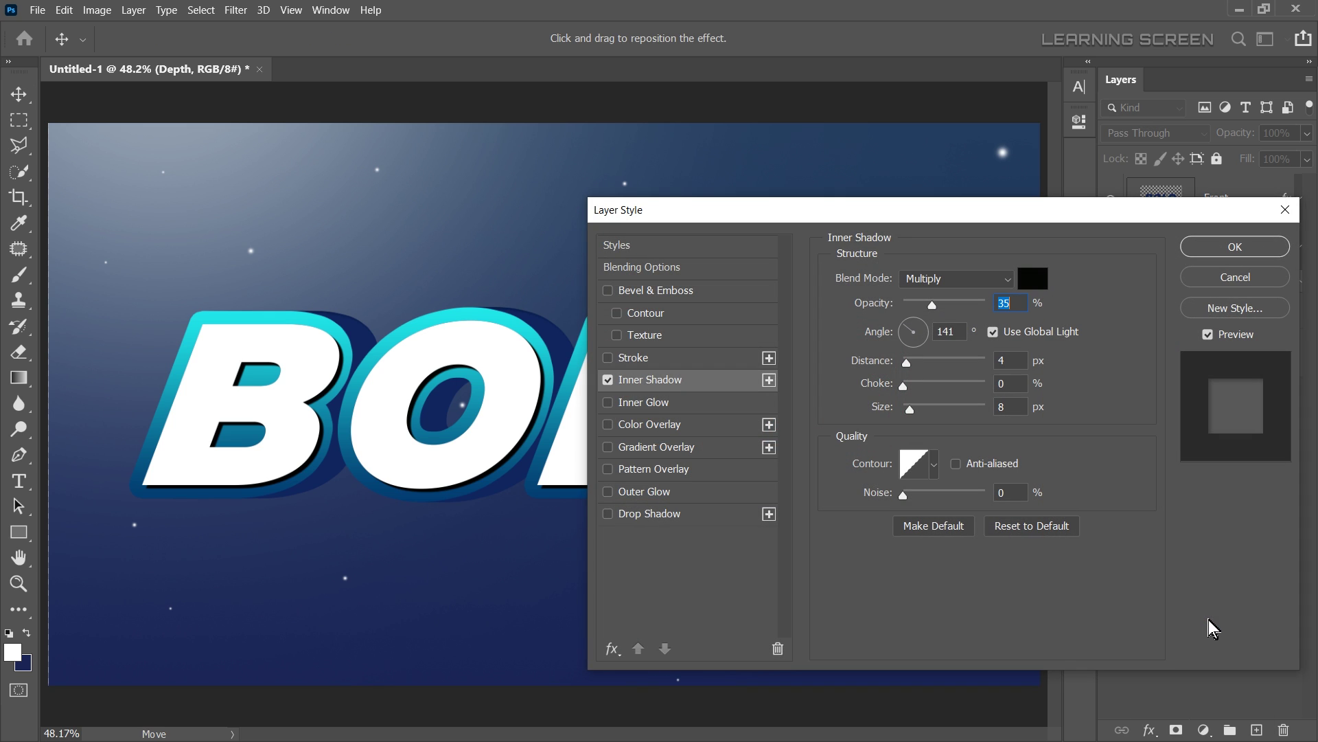
click(1034, 278)
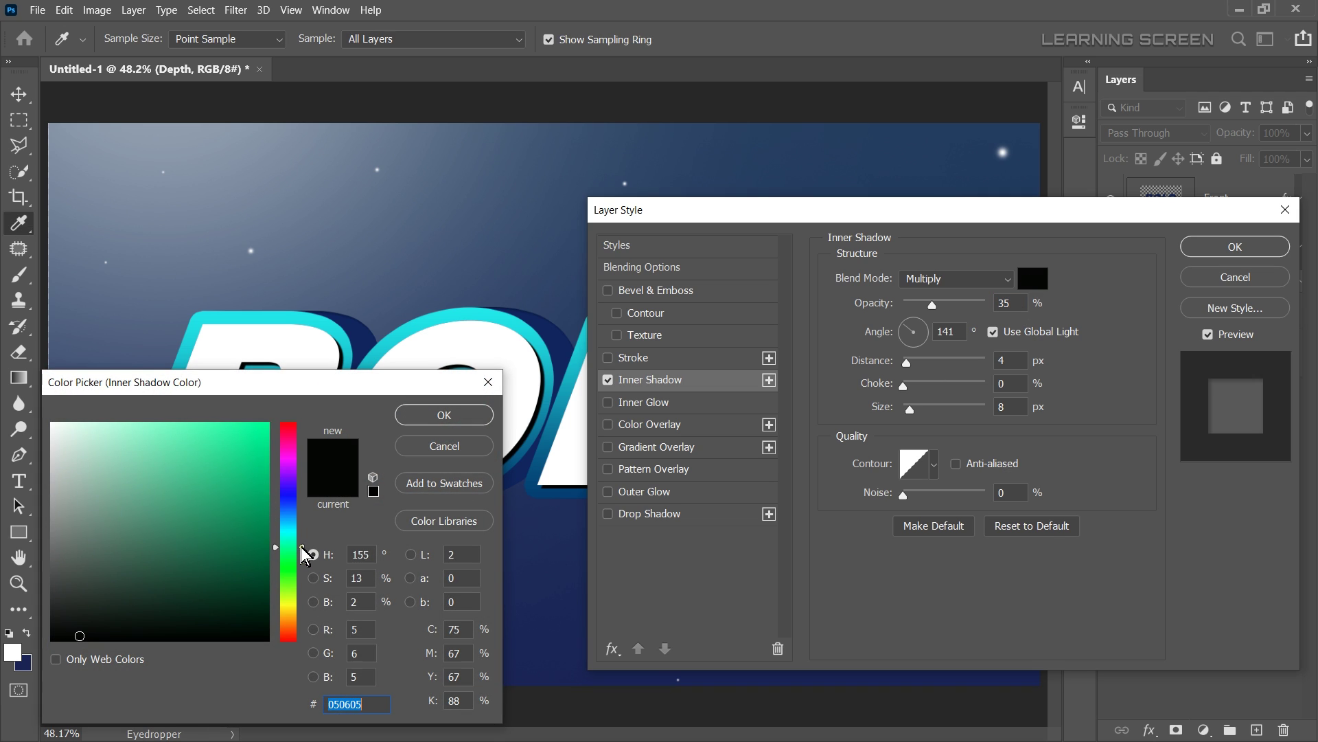
drag(302, 550, 338, 375)
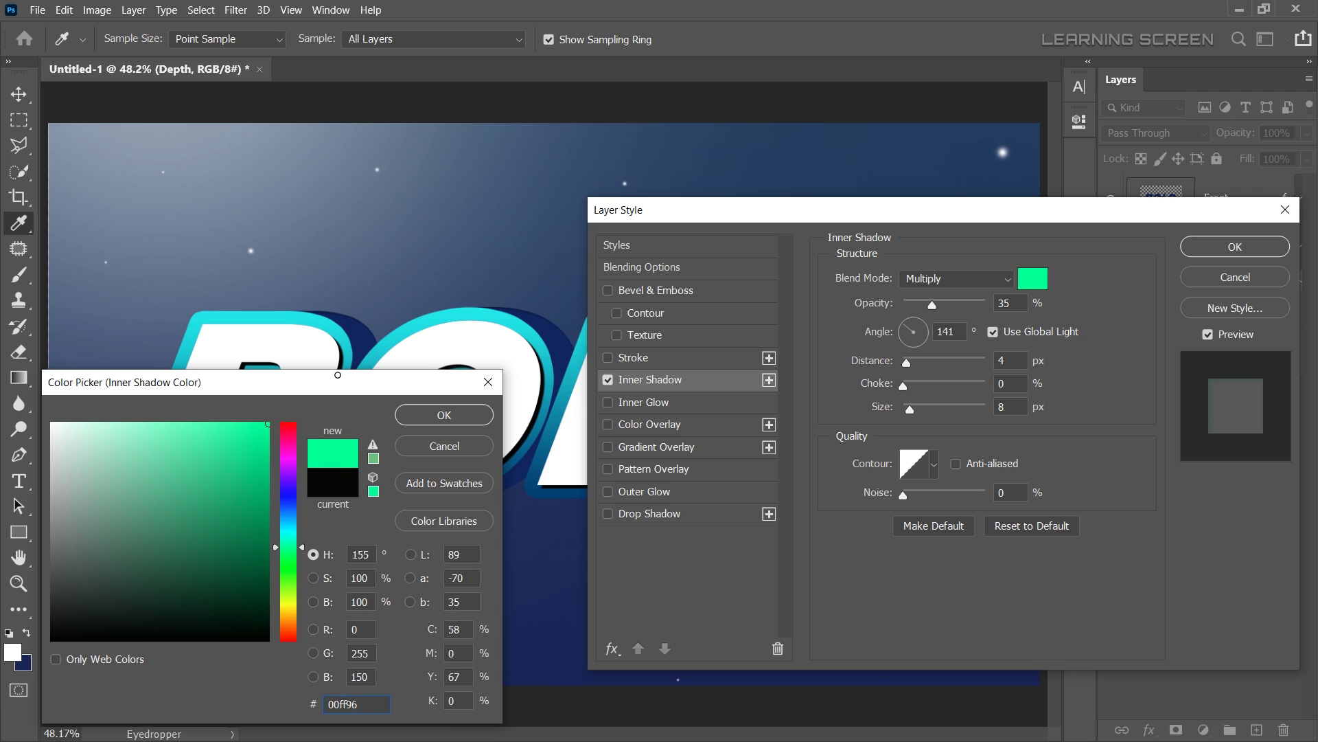
click(422, 415)
click(969, 278)
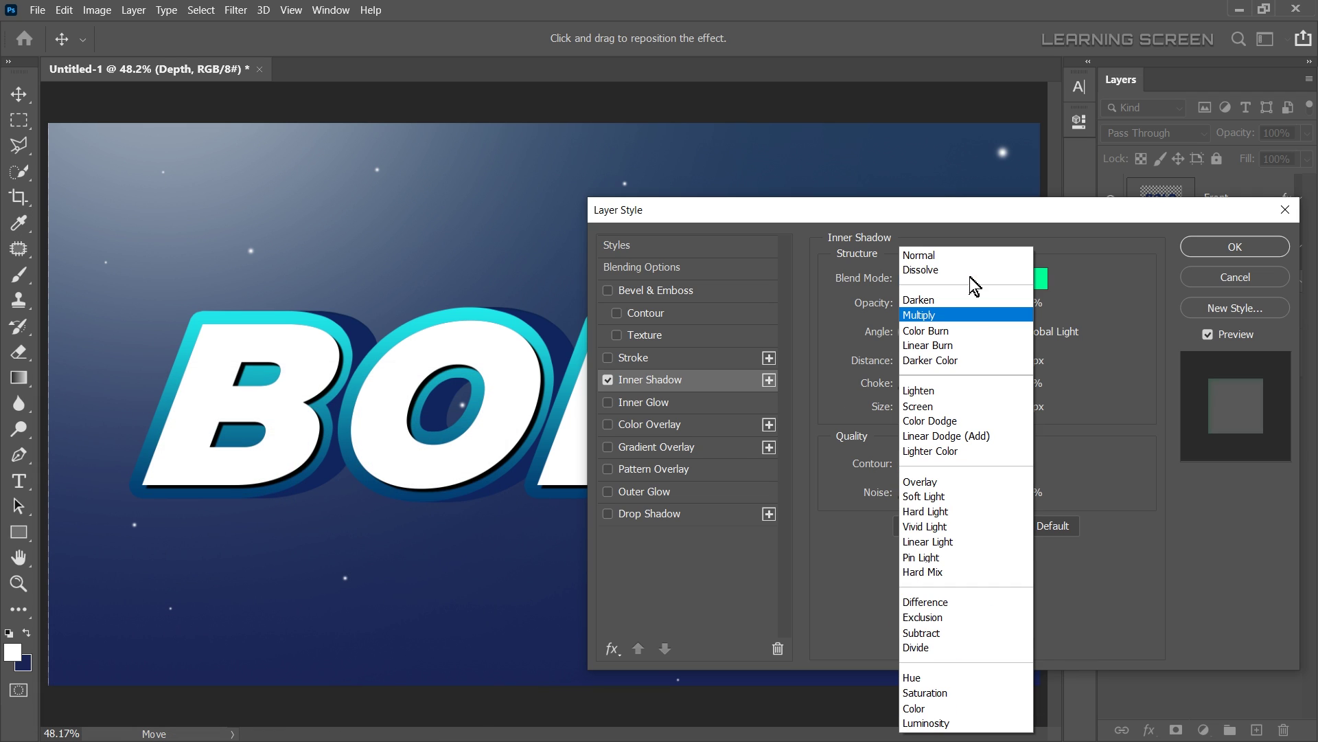
click(955, 418)
Step: Set the inner shadow to 100% opacity, 30 px distance, 87 px size, local angle -44°
drag(982, 213, 1004, 210)
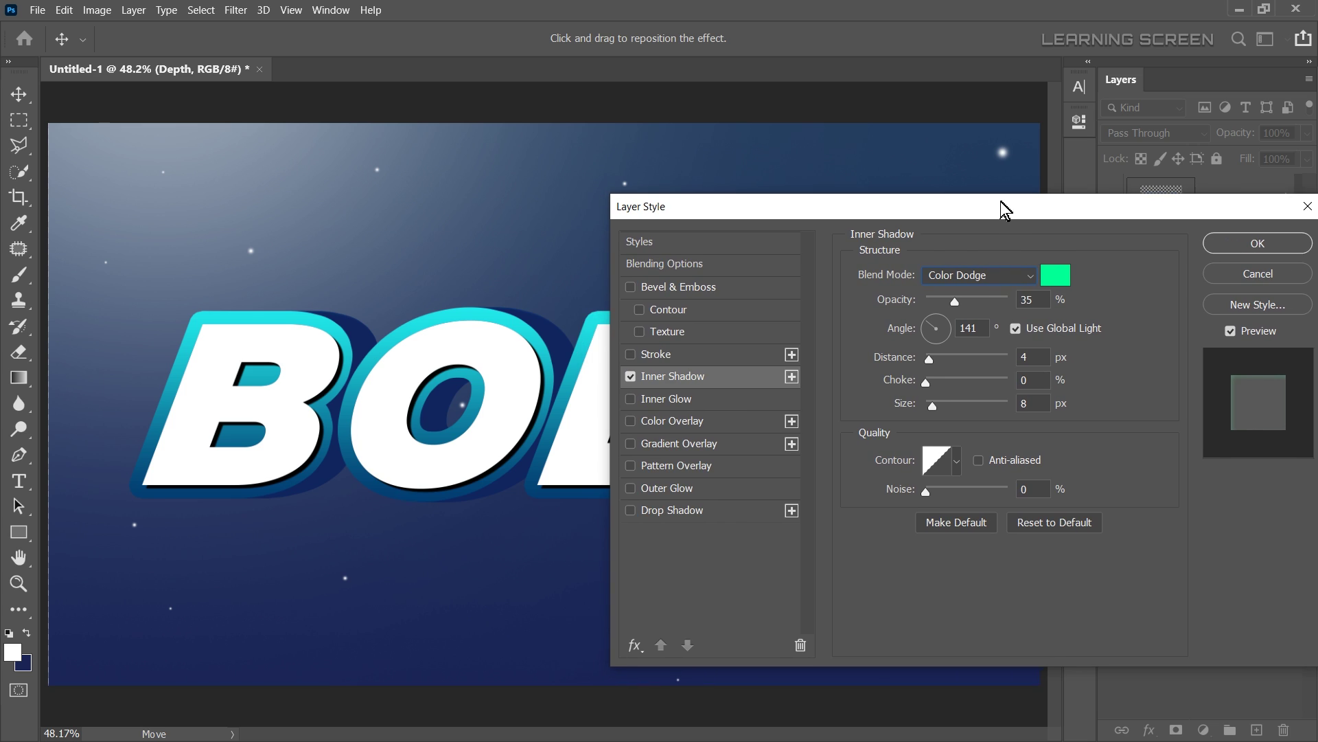
drag(957, 302, 1008, 302)
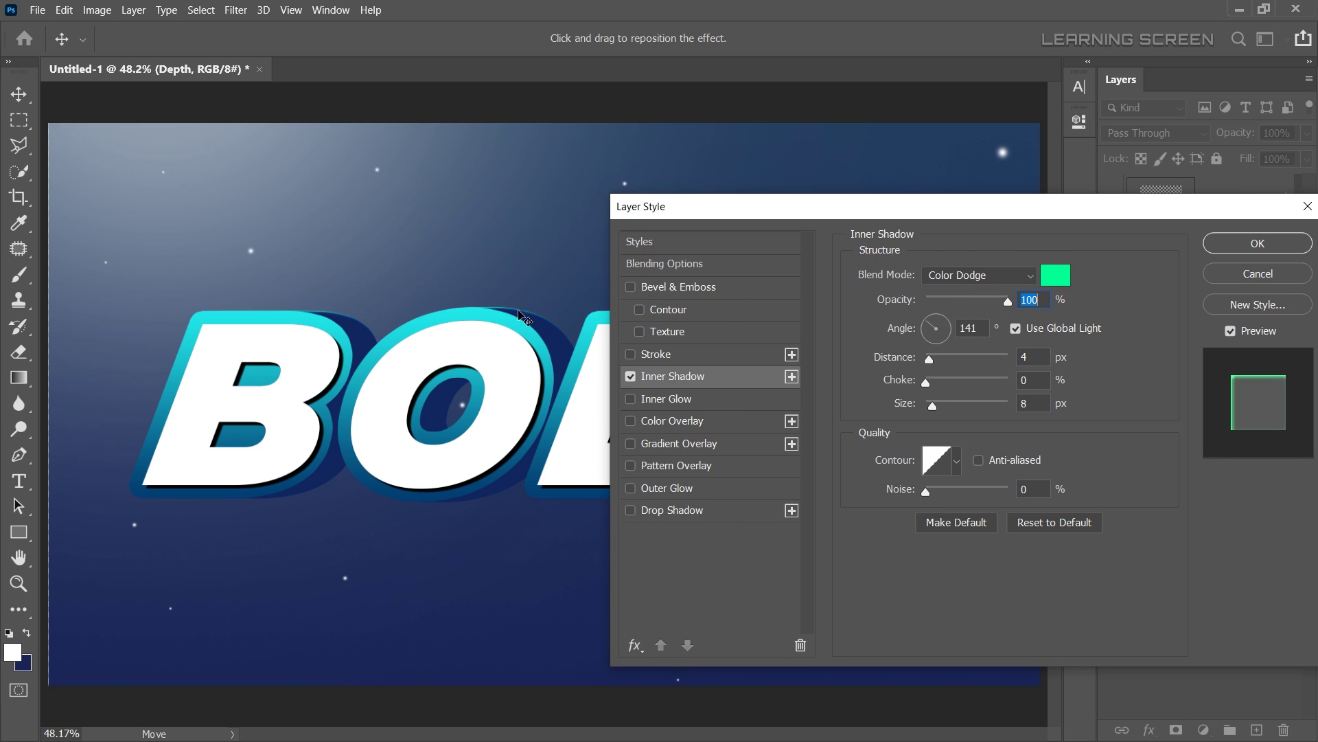
drag(929, 357, 953, 358)
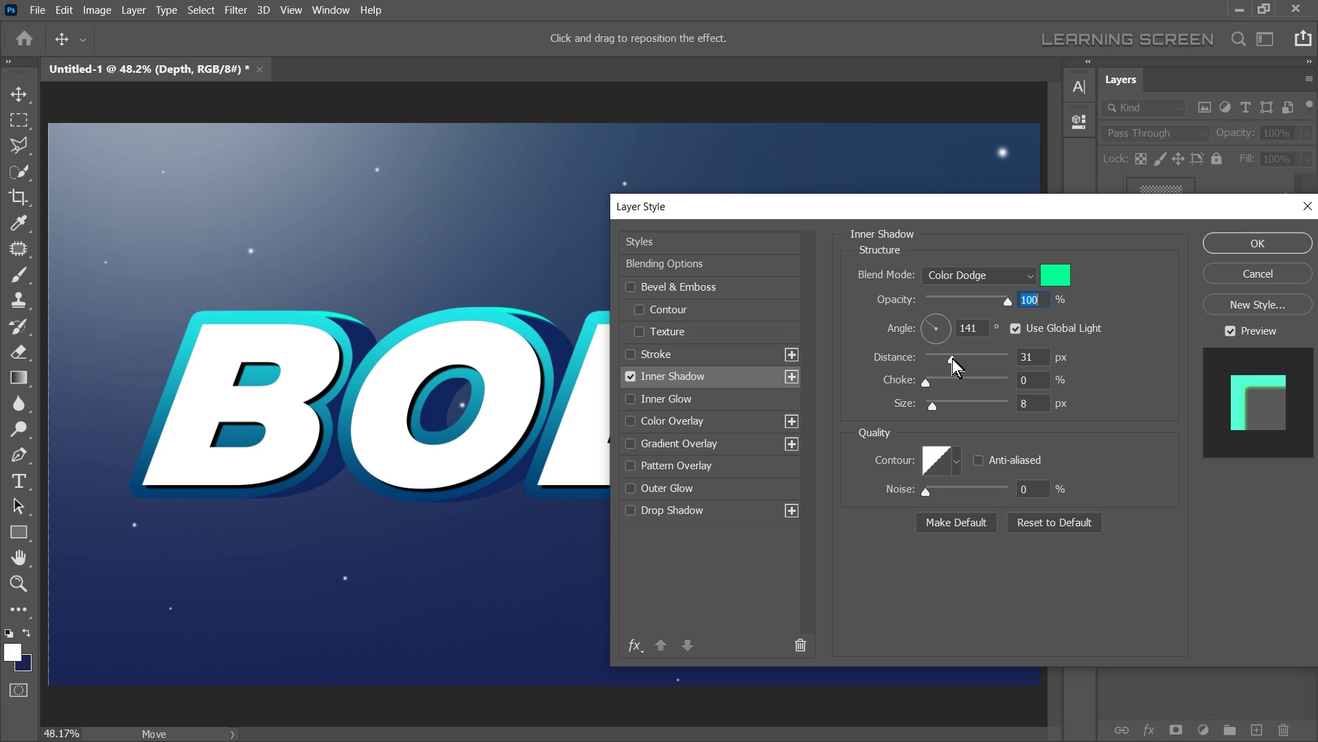
drag(953, 359, 951, 359)
drag(932, 405, 959, 405)
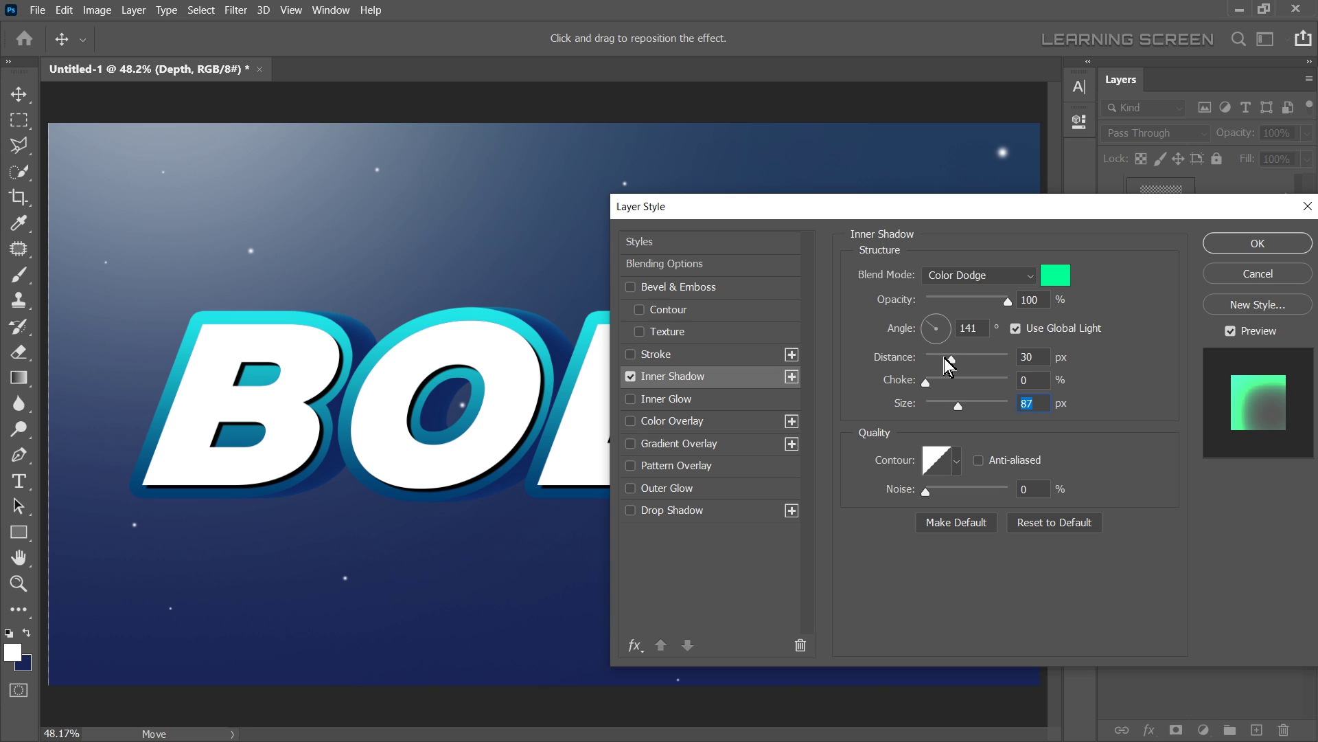
click(1015, 328)
drag(944, 332, 958, 358)
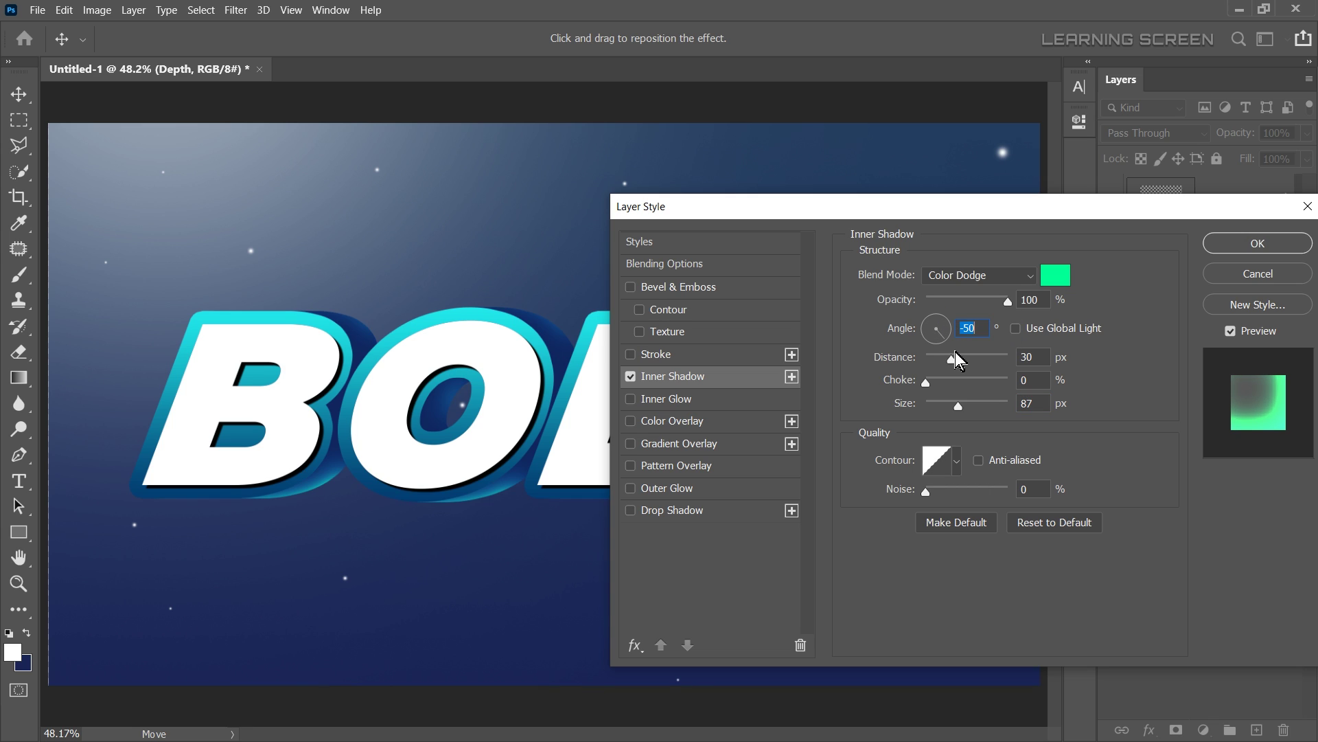
drag(956, 357, 952, 350)
click(1238, 245)
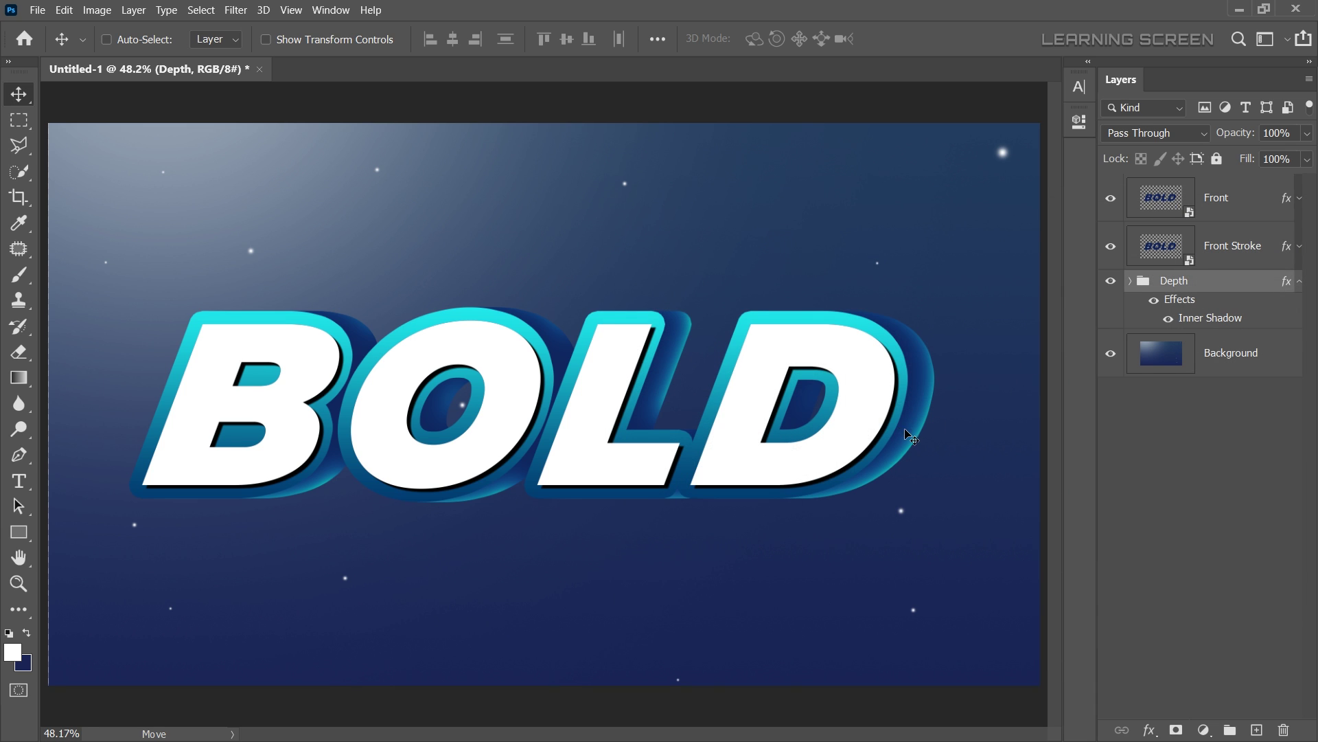
Step: Add an Overlay-blend drop shadow to the Depth group with larger distance and size
scroll(765, 464, down, 1)
scroll(942, 382, up, 3)
scroll(819, 479, down, 3)
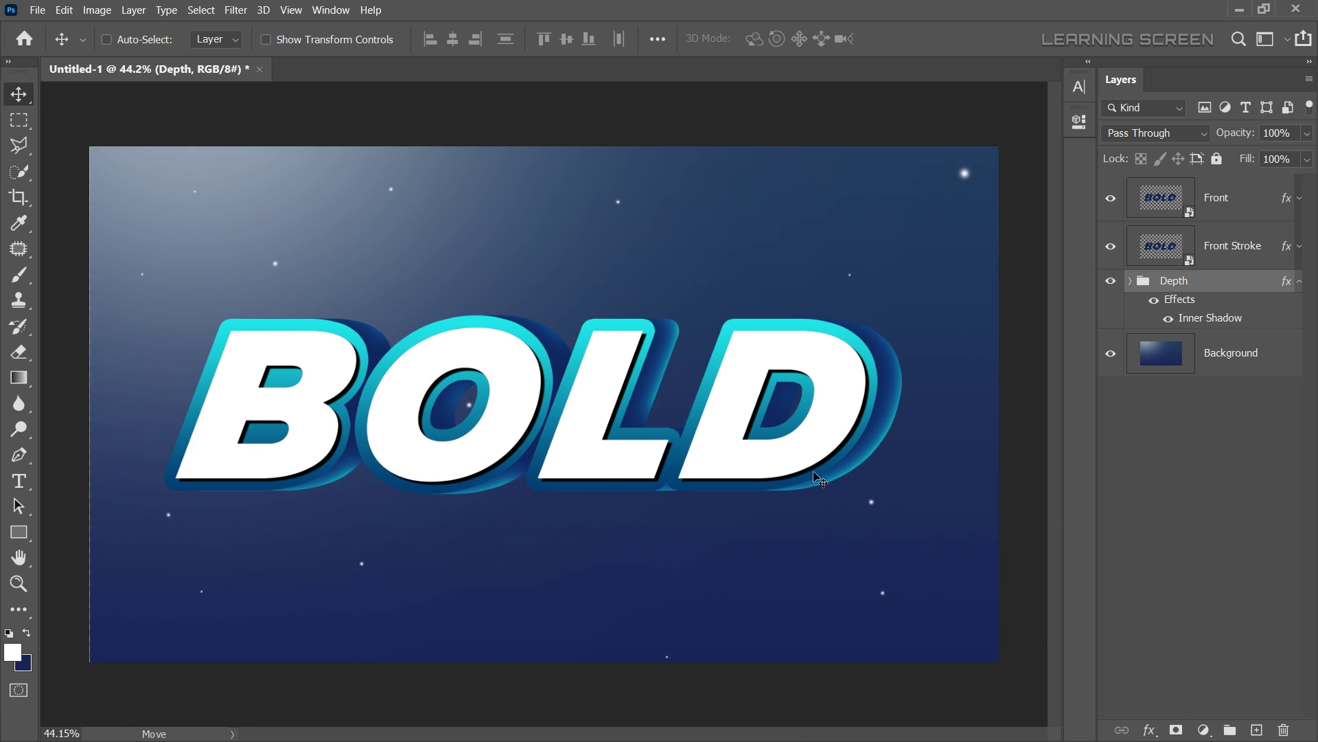
scroll(819, 479, up, 1)
click(1149, 729)
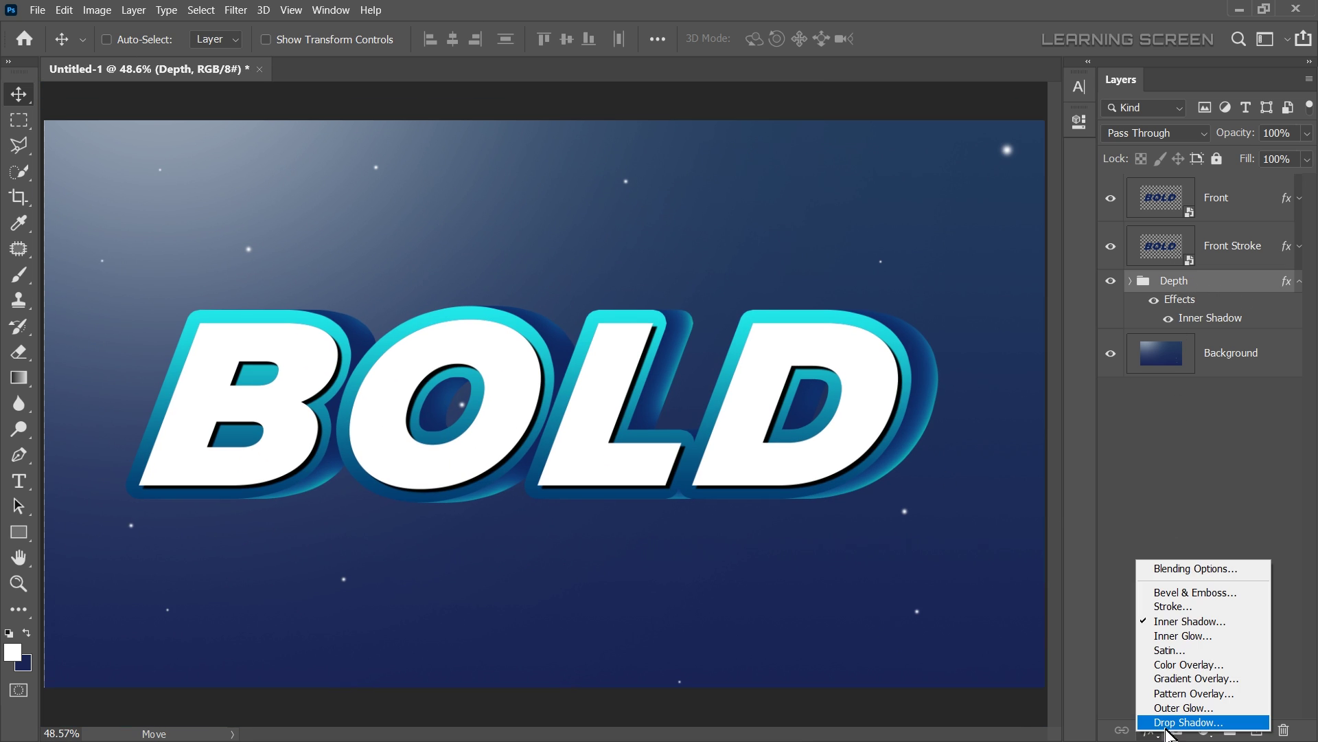
click(1165, 723)
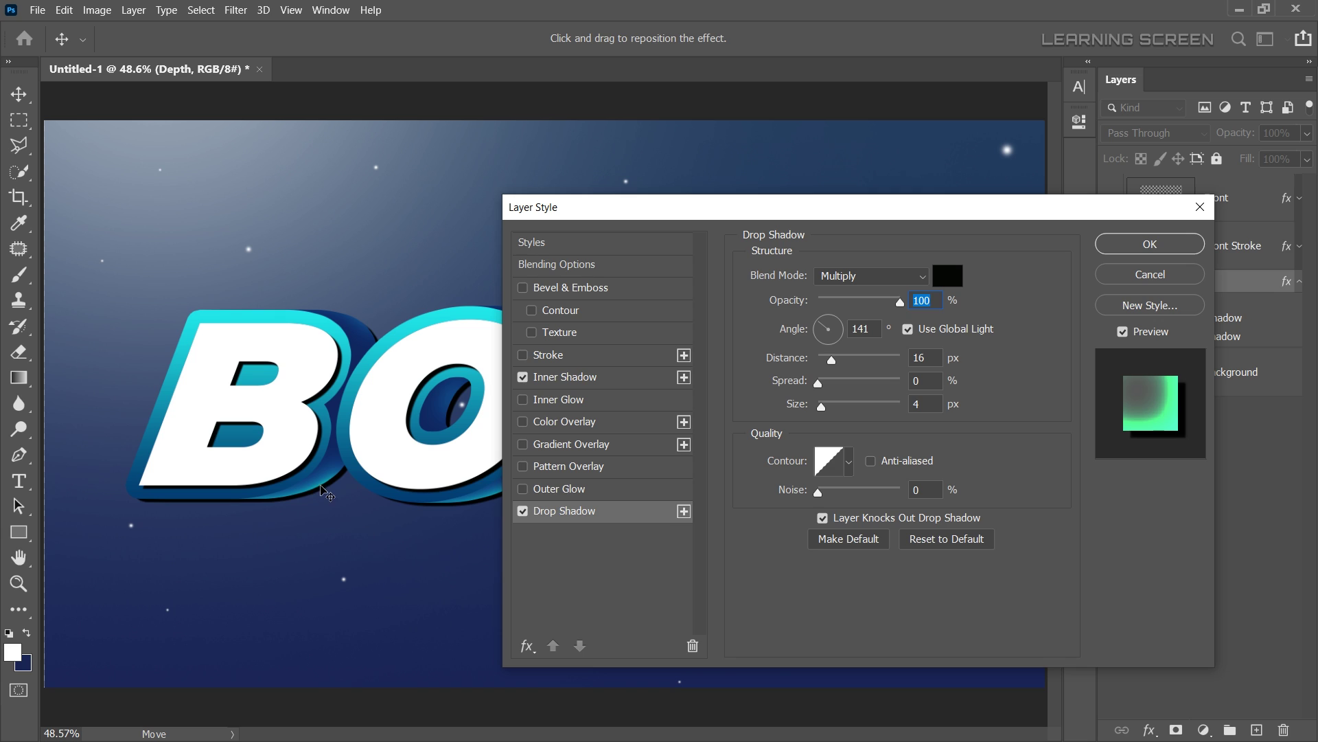
click(886, 275)
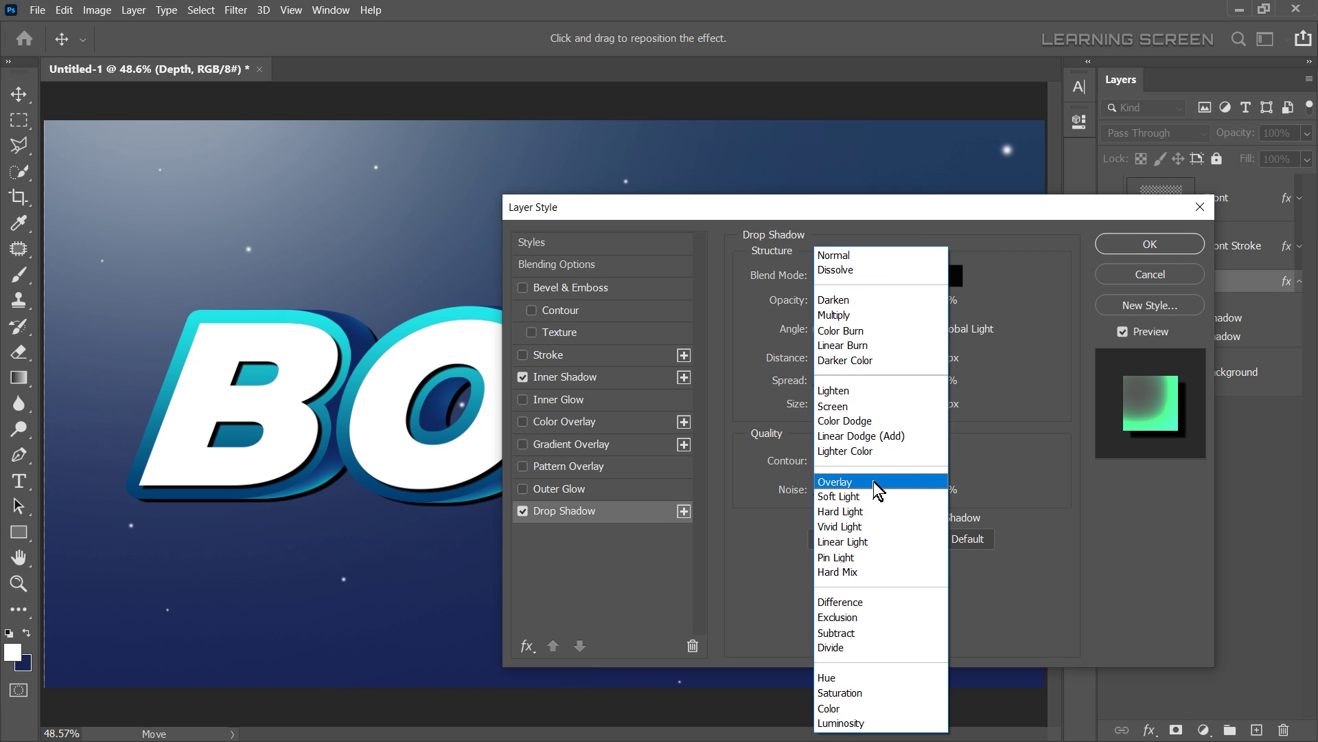
click(873, 480)
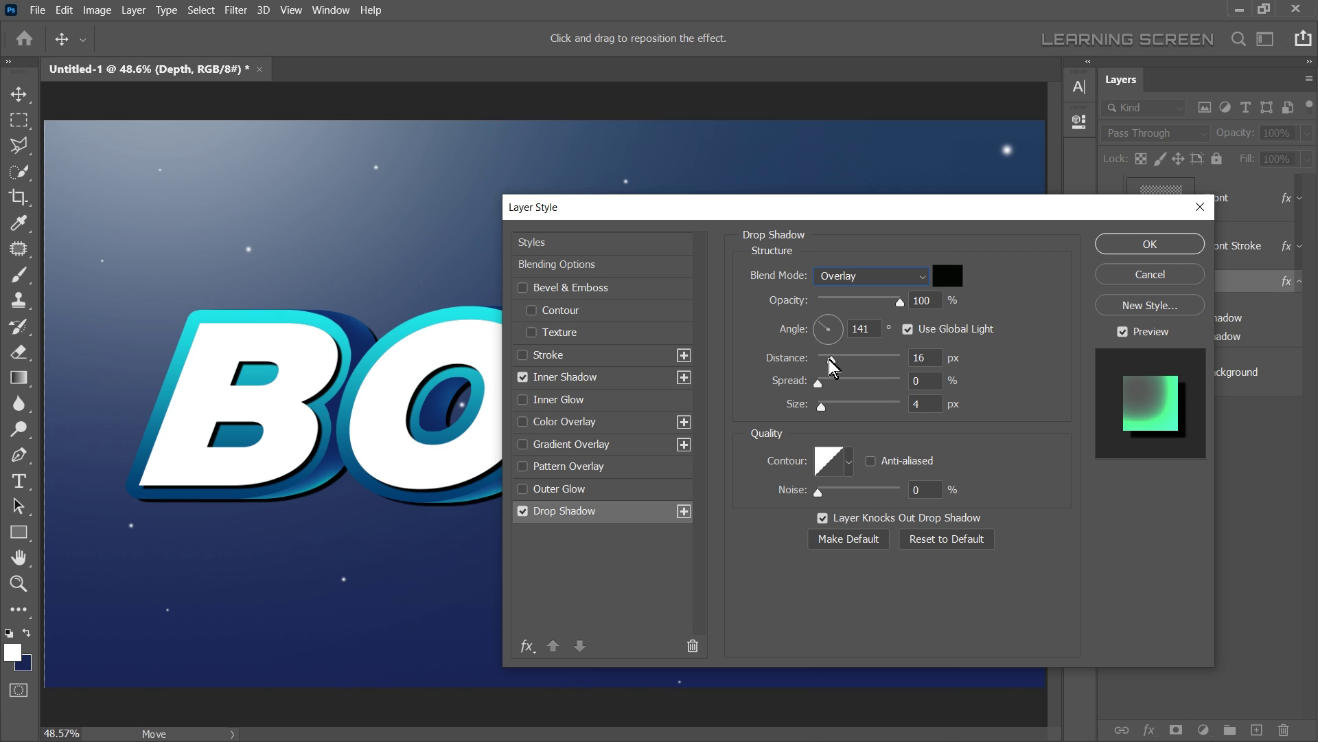
drag(830, 359, 859, 360)
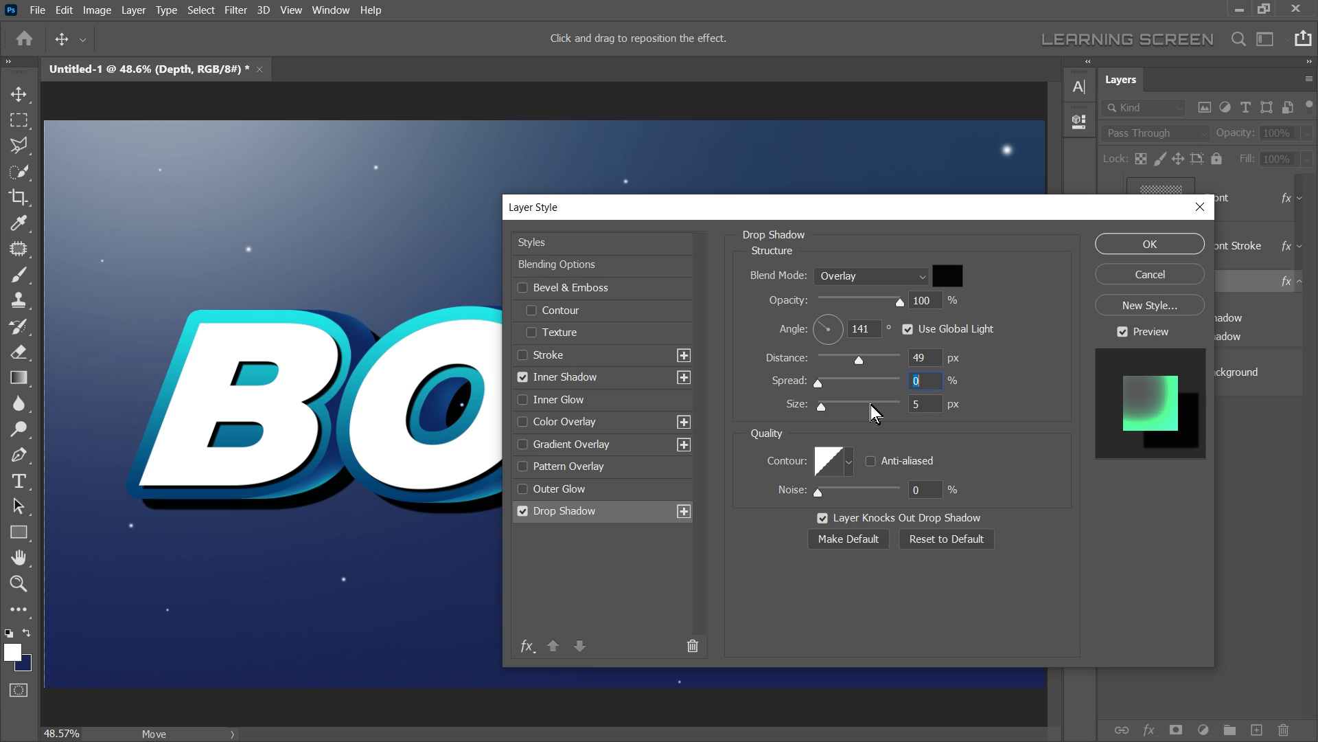
mouse_move(821, 404)
mouse_down()
mouse_move(866, 410)
mouse_move(854, 412)
mouse_up()
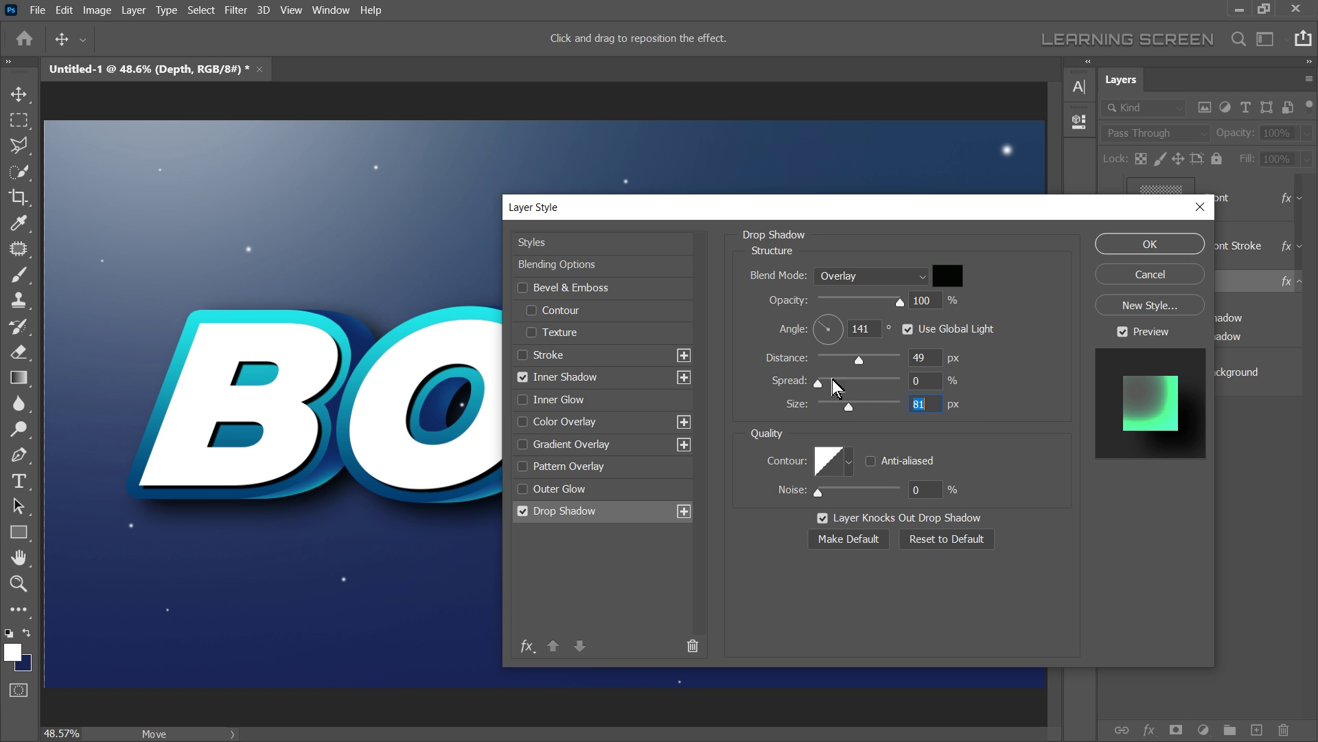
Step: Set the drop shadow to navy #000e2c, local angle 153°, distance 79 px, size 59 px
click(947, 277)
click(289, 507)
drag(254, 563, 297, 602)
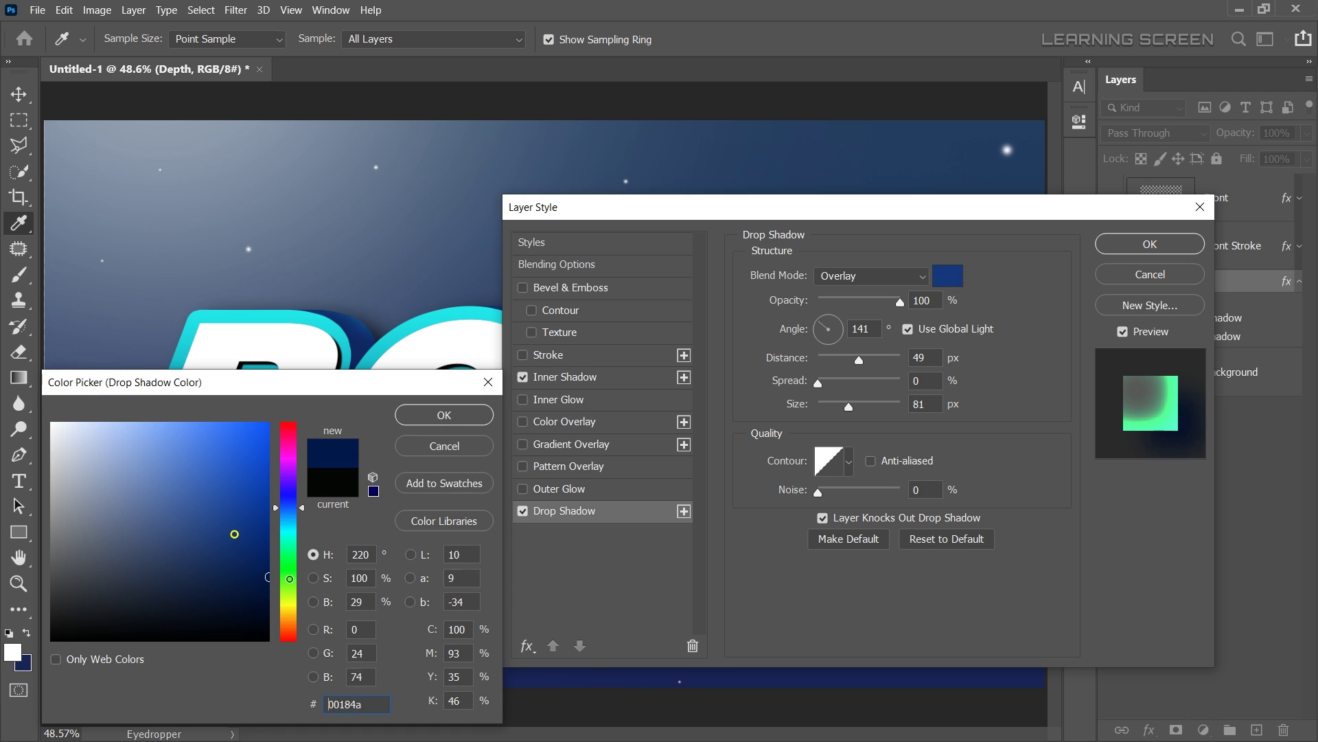
click(446, 416)
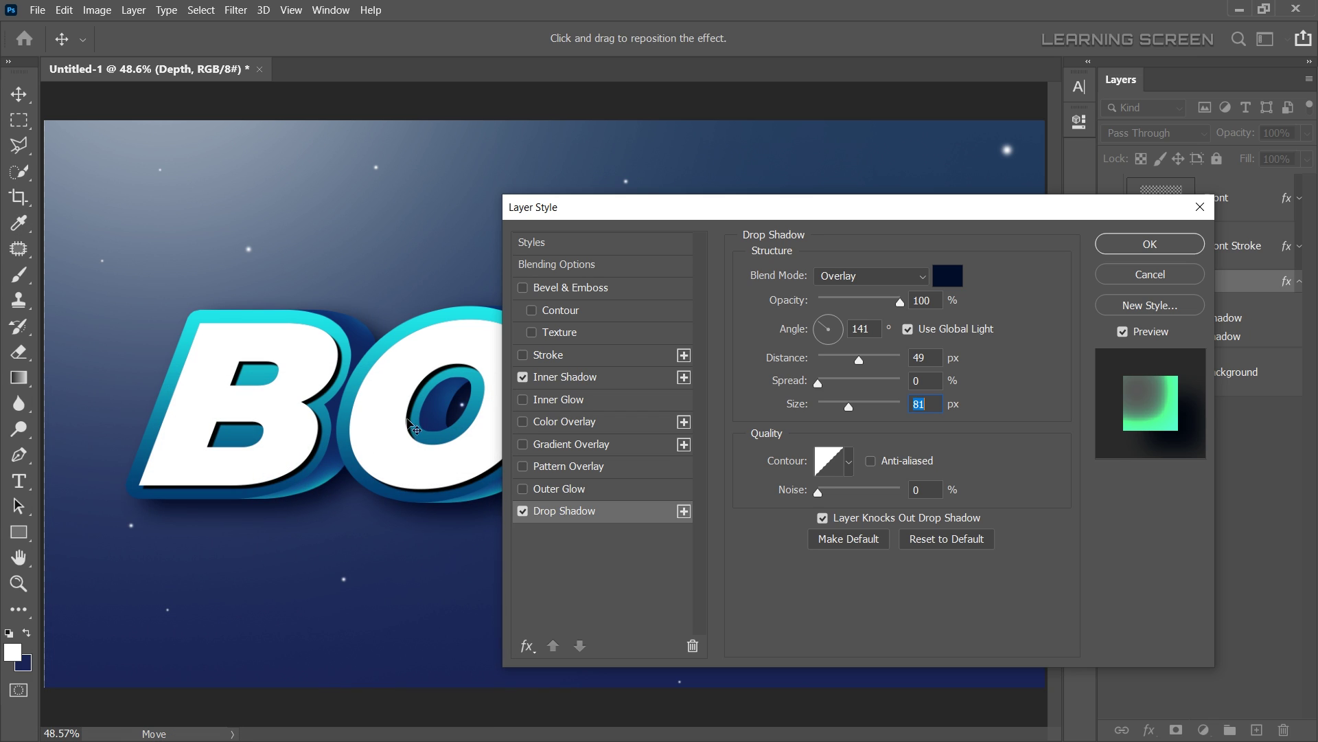
click(908, 329)
drag(831, 330, 818, 335)
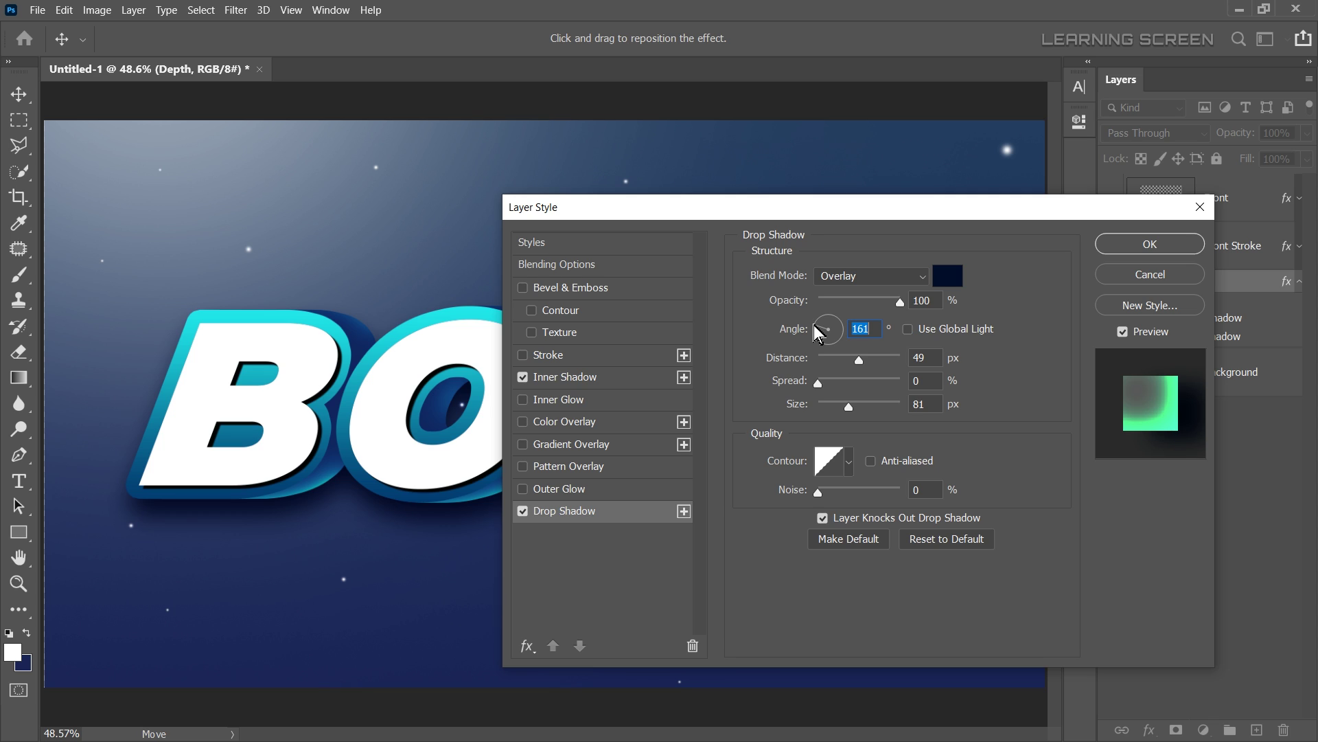
drag(813, 324, 815, 324)
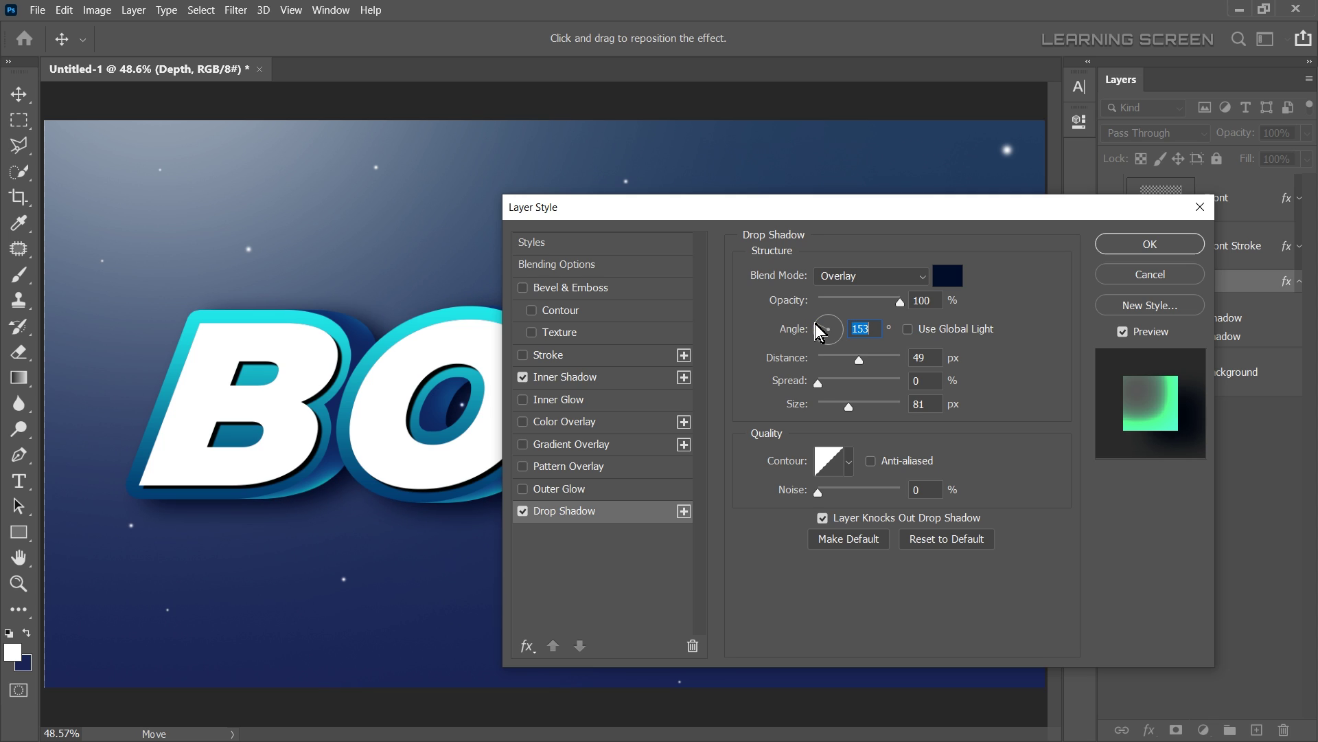
drag(847, 406, 842, 405)
drag(859, 359, 872, 357)
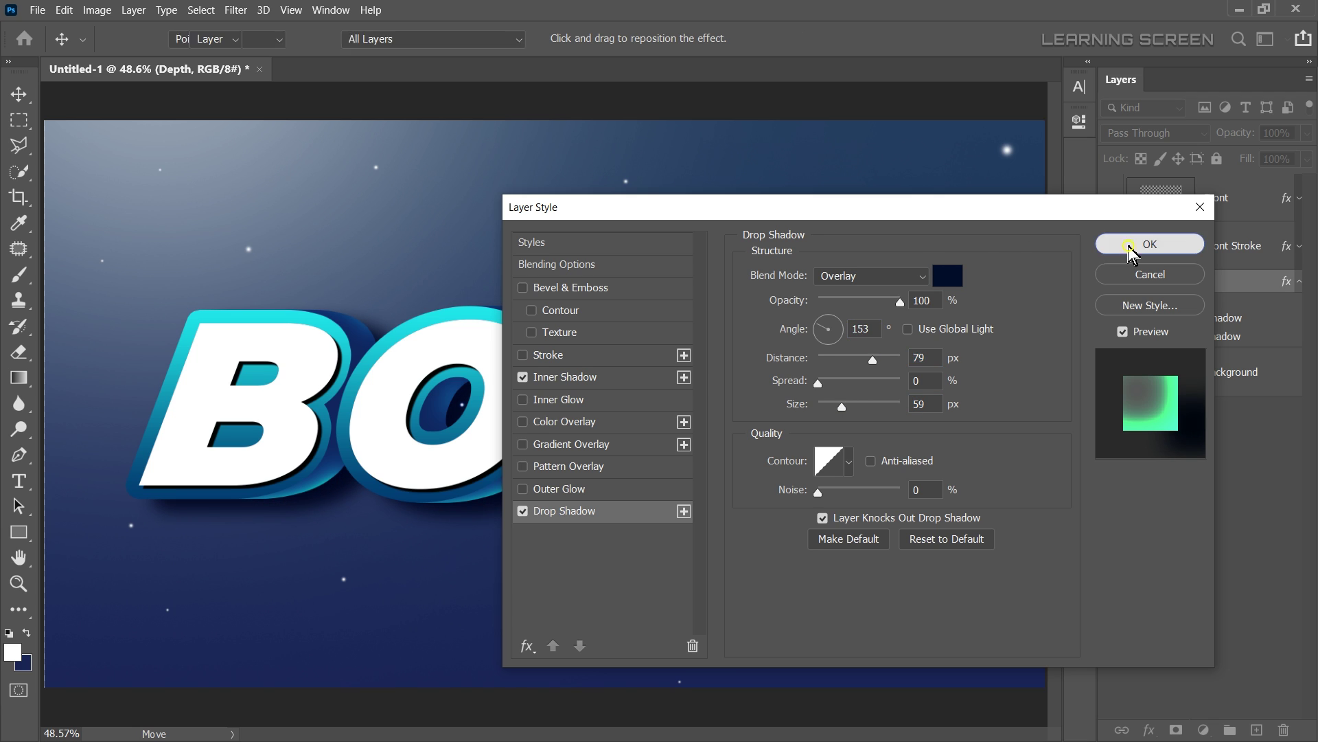
click(1150, 244)
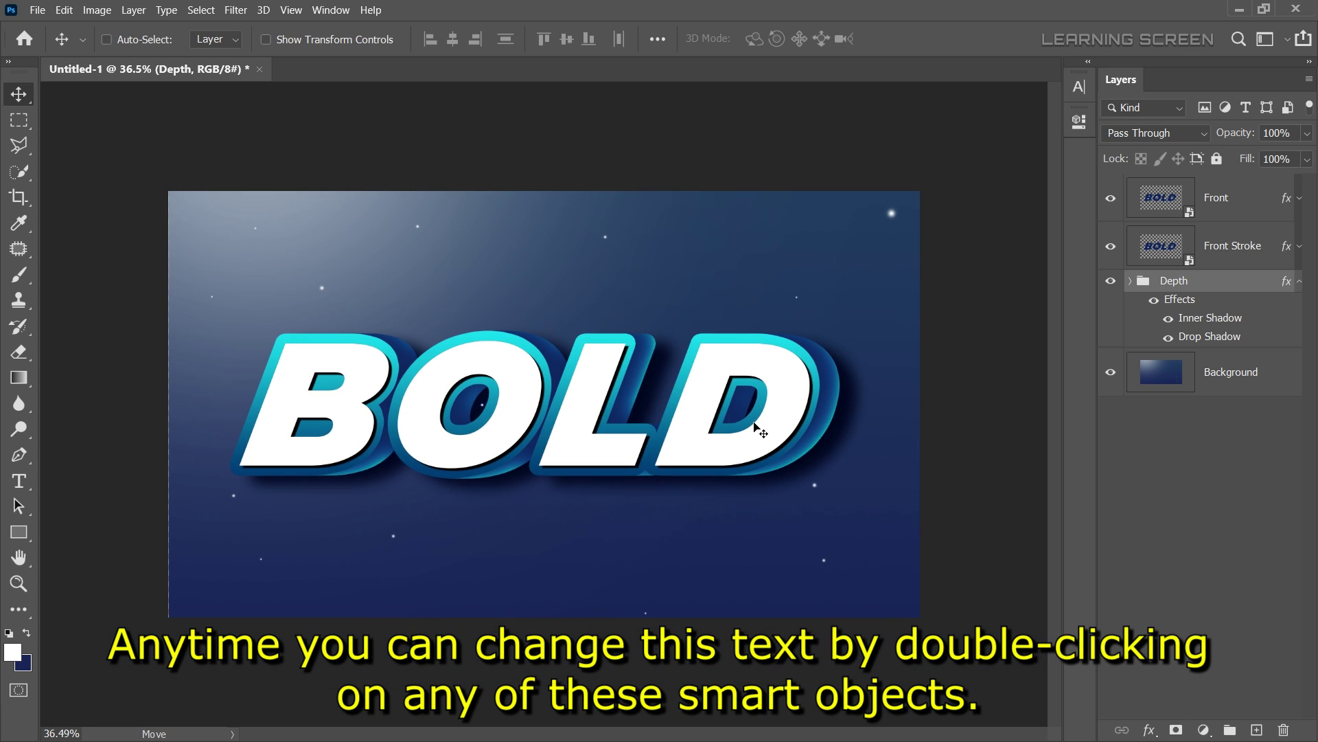
Step: Open the Front smart object and replace the text BOLD with LOGO
scroll(761, 429, up, 1)
click(1299, 281)
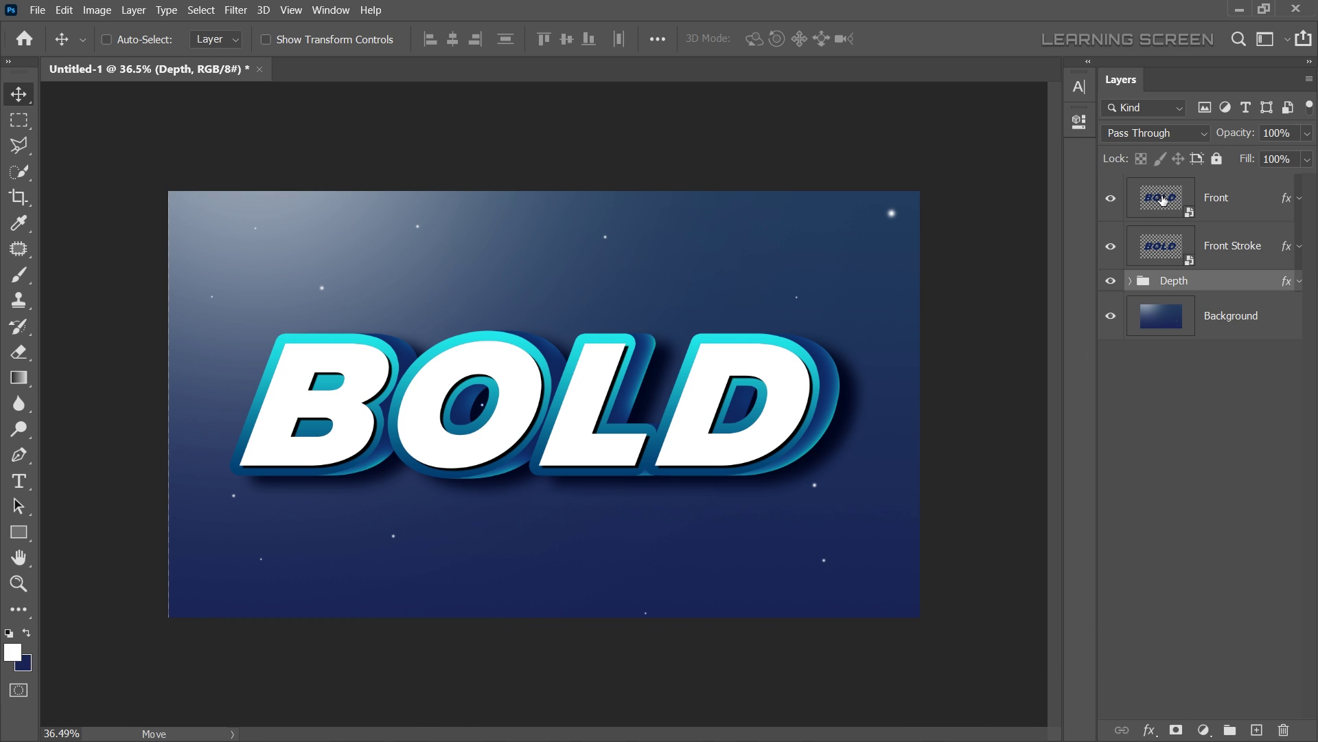
click(1187, 198)
double_click(1159, 199)
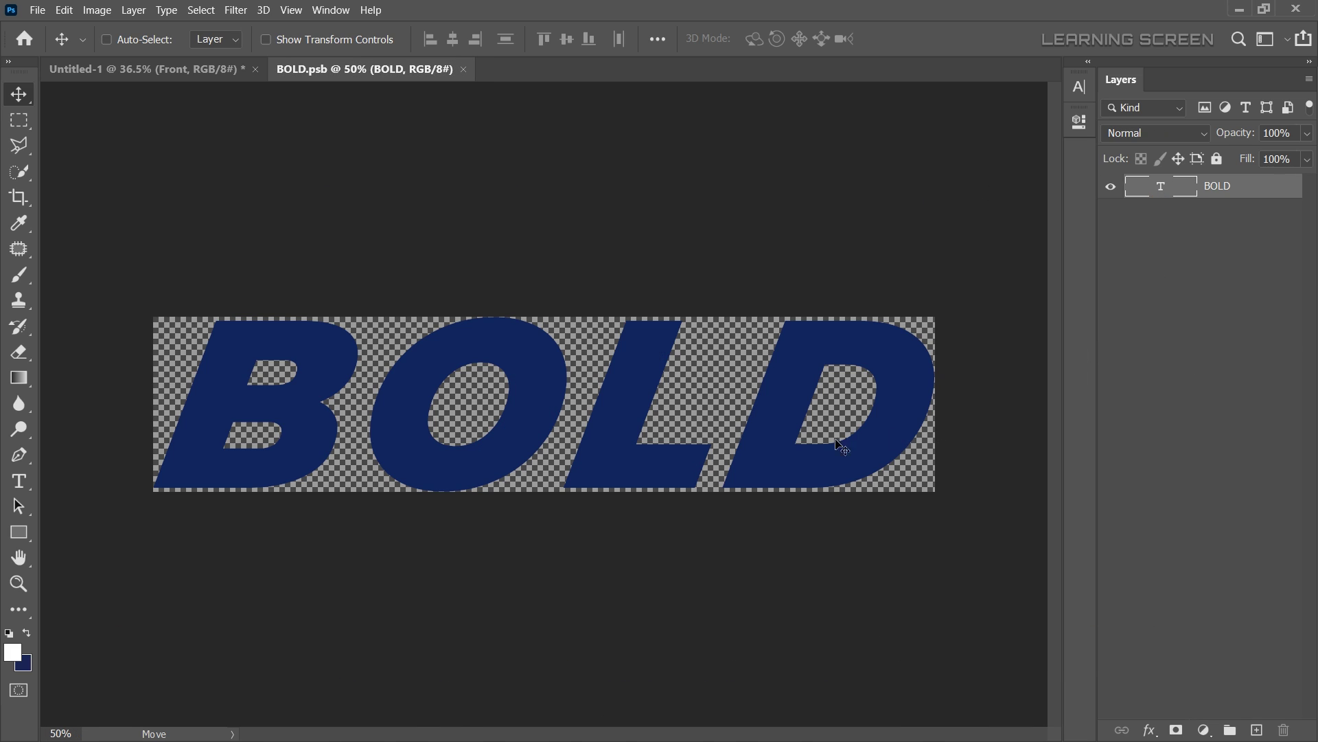
double_click(1160, 186)
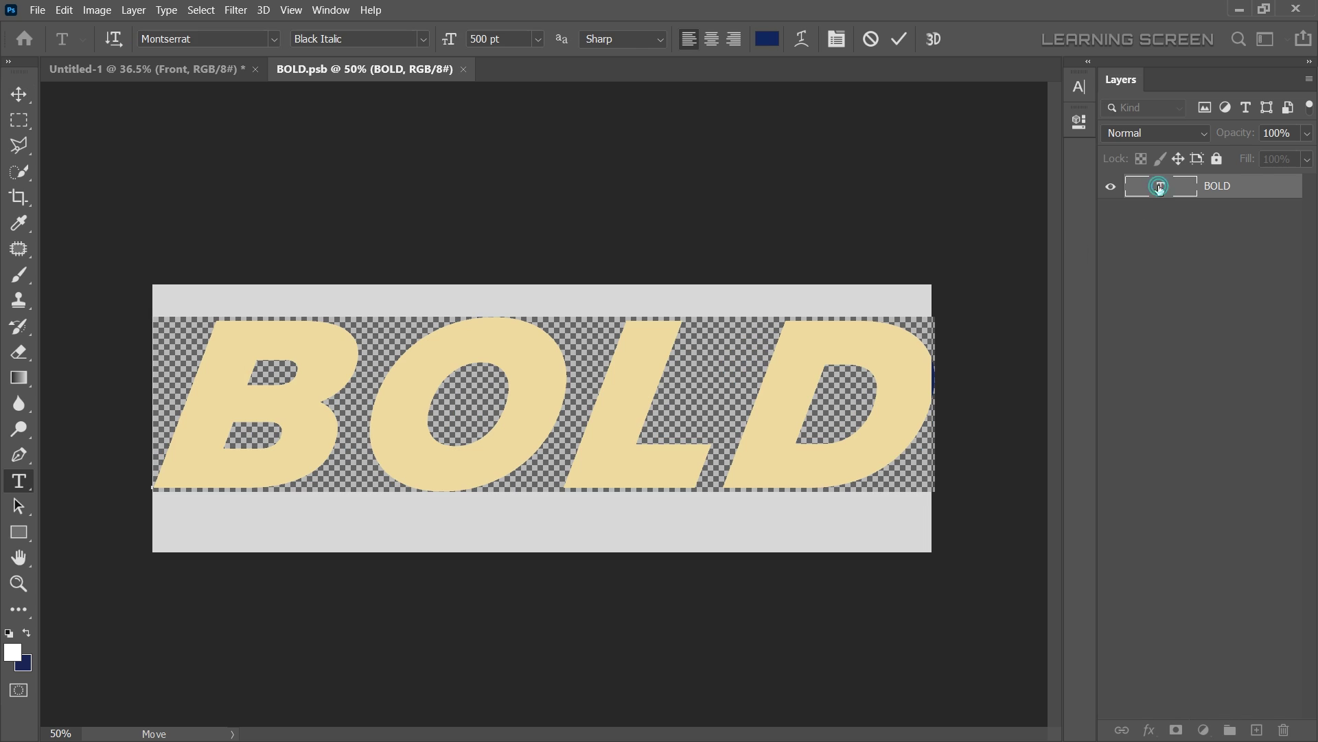
click(561, 397)
key(ctrl+a)
text(L)
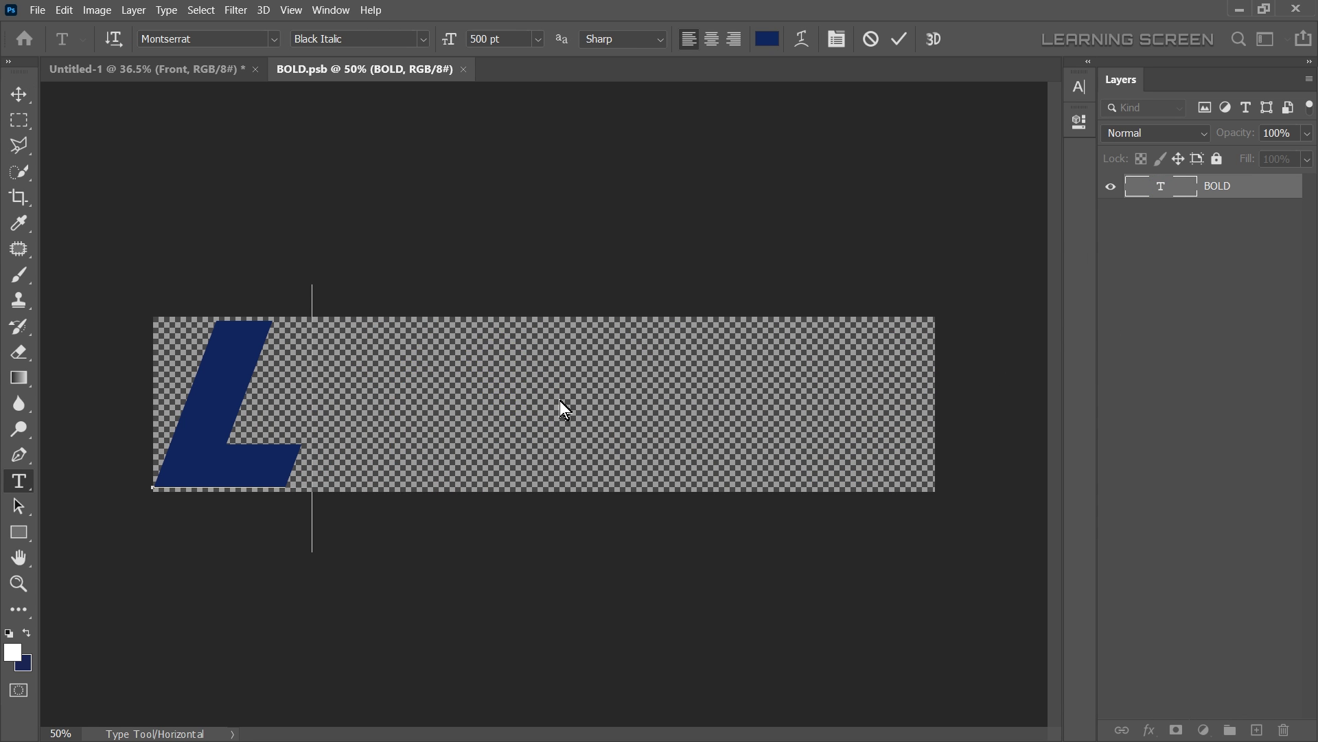
text(OGO)
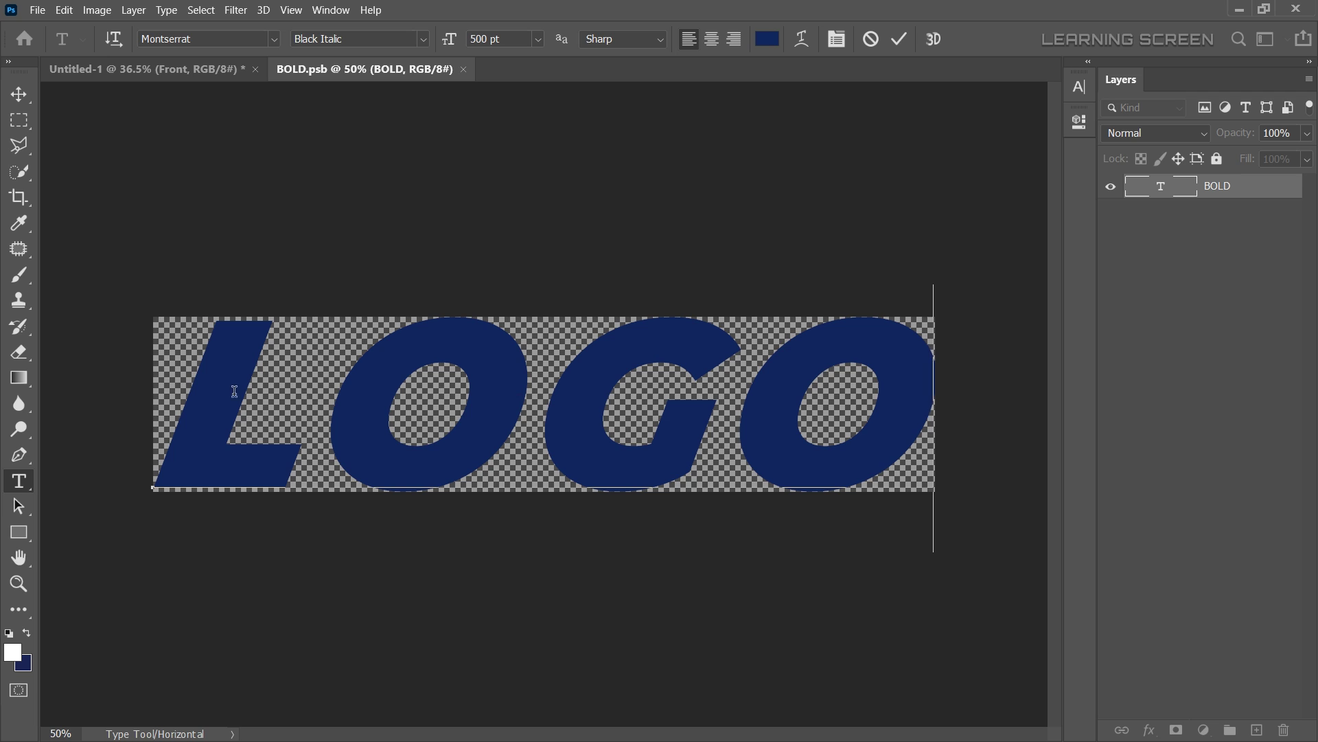
Step: Shrink LOGO slightly to fit, then save the smart object and return to Untitled-1
drag(233, 385, 914, 390)
drag(451, 41, 448, 41)
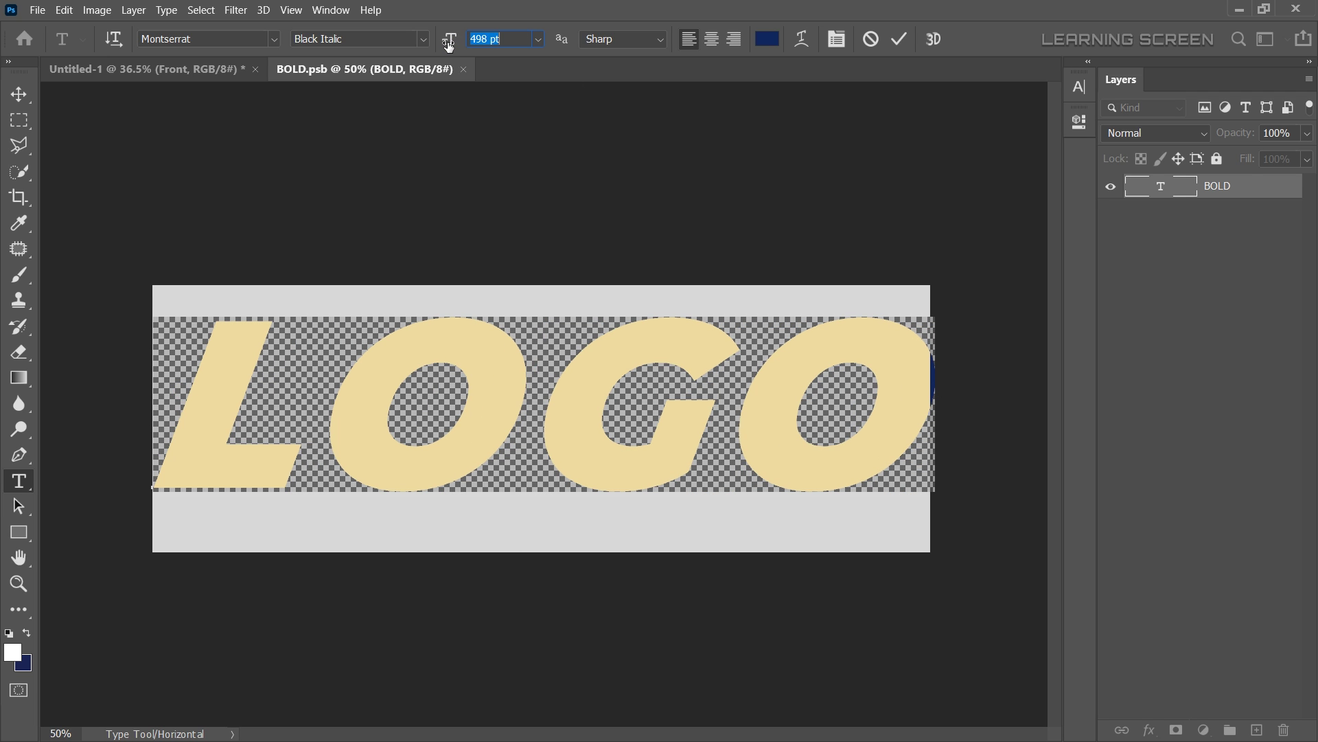
click(19, 94)
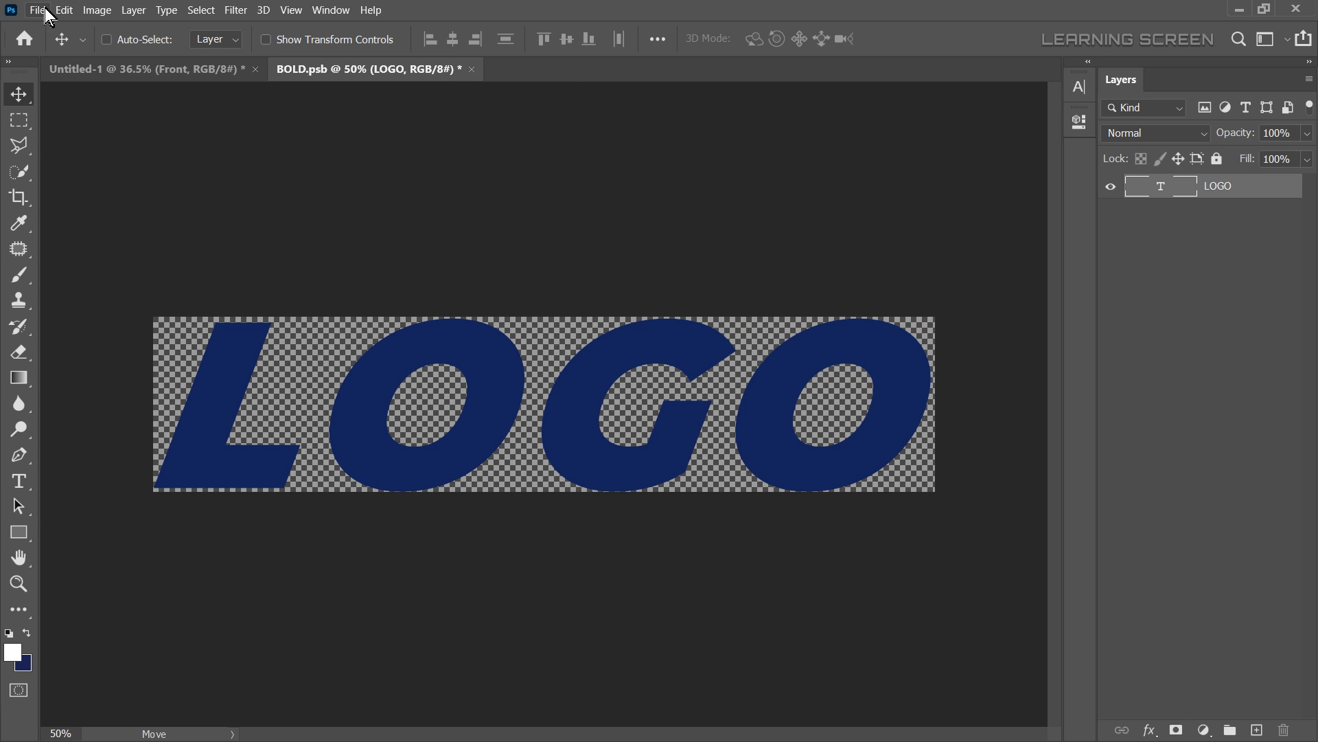
click(37, 10)
click(56, 192)
click(158, 71)
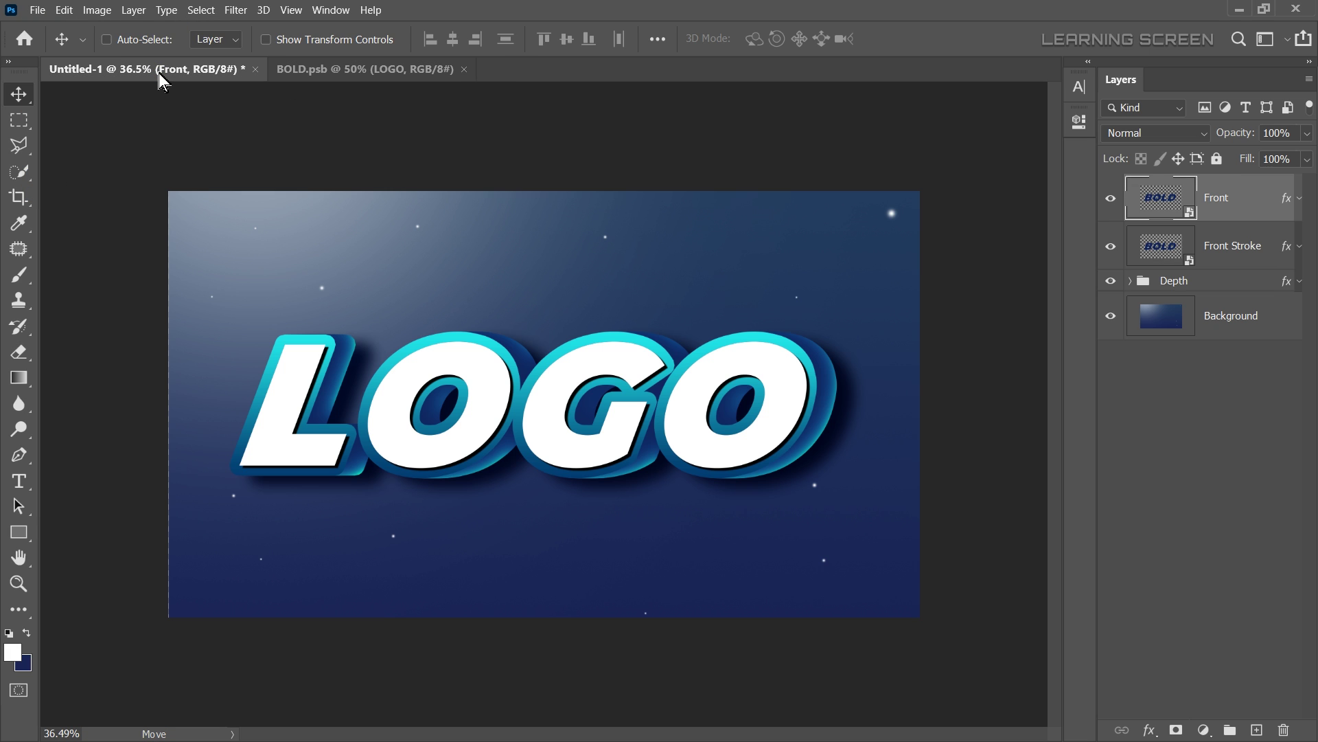
scroll(747, 397, down, 2)
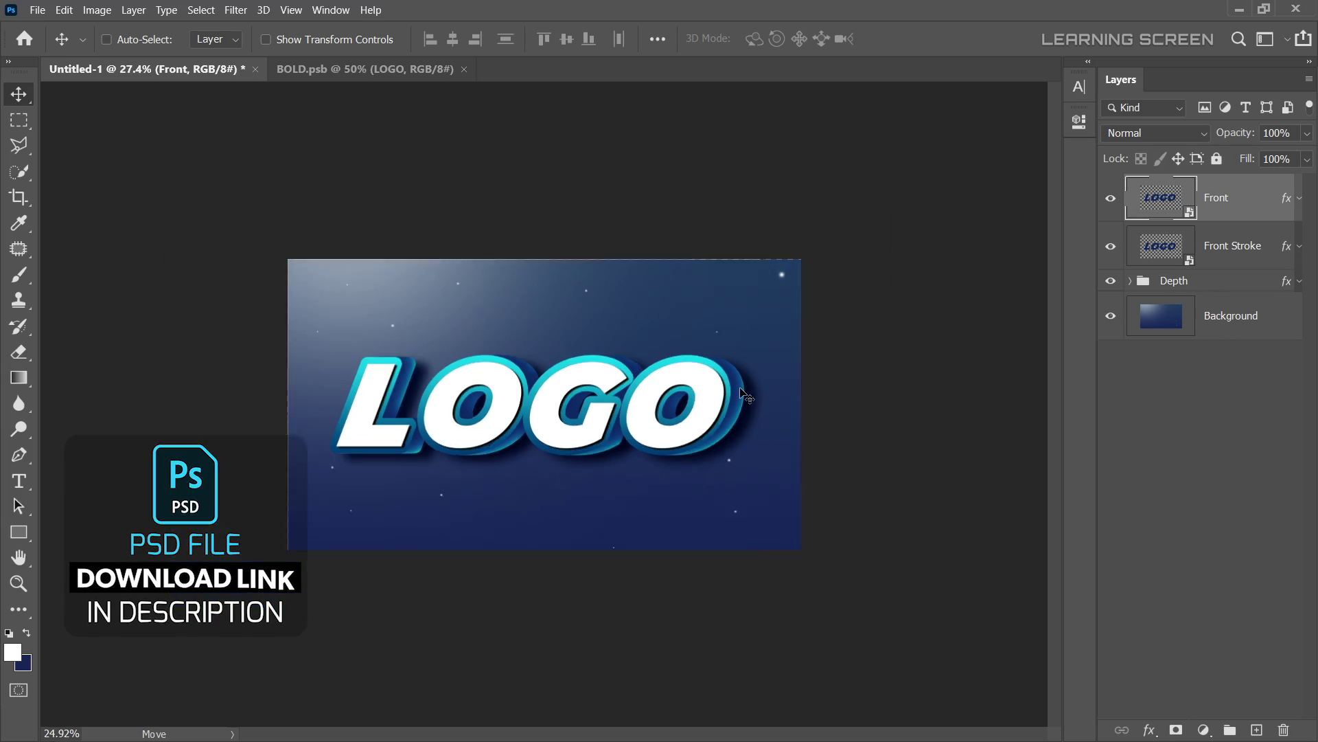
scroll(747, 397, up, 3)
scroll(747, 397, down, 2)
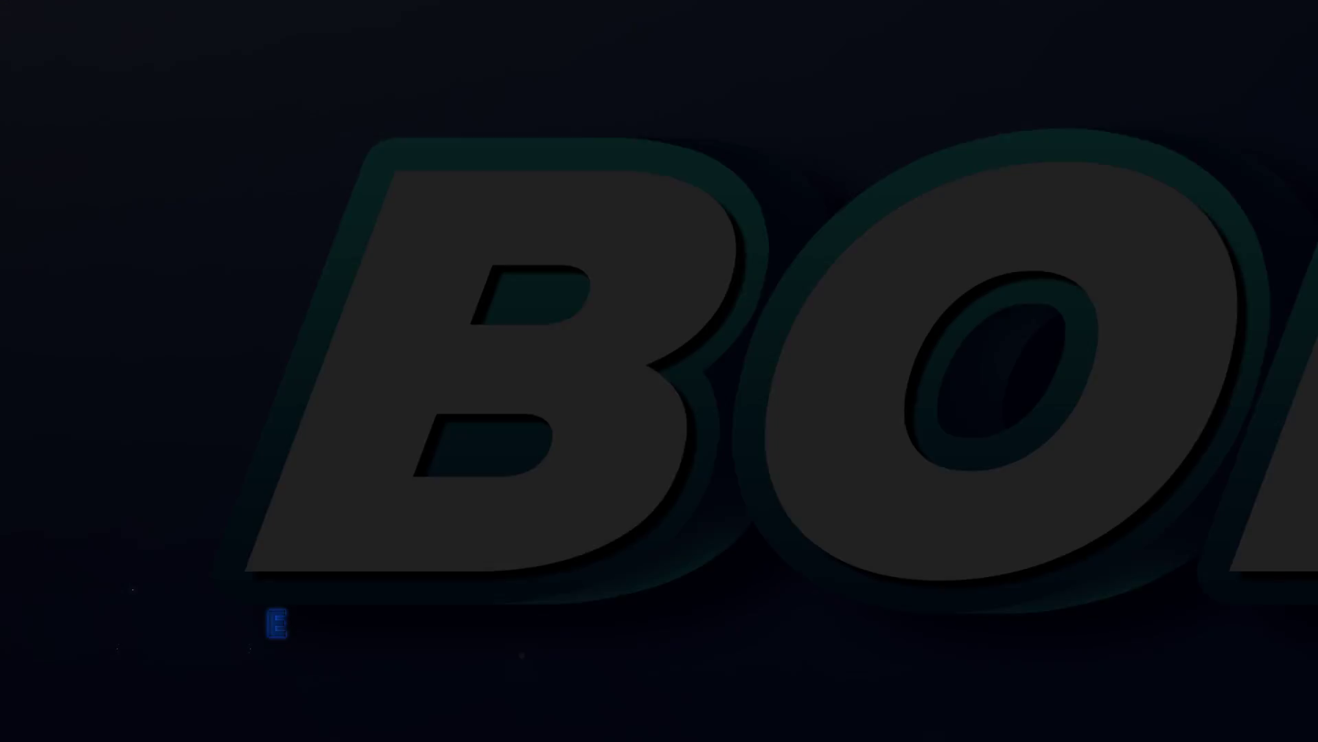